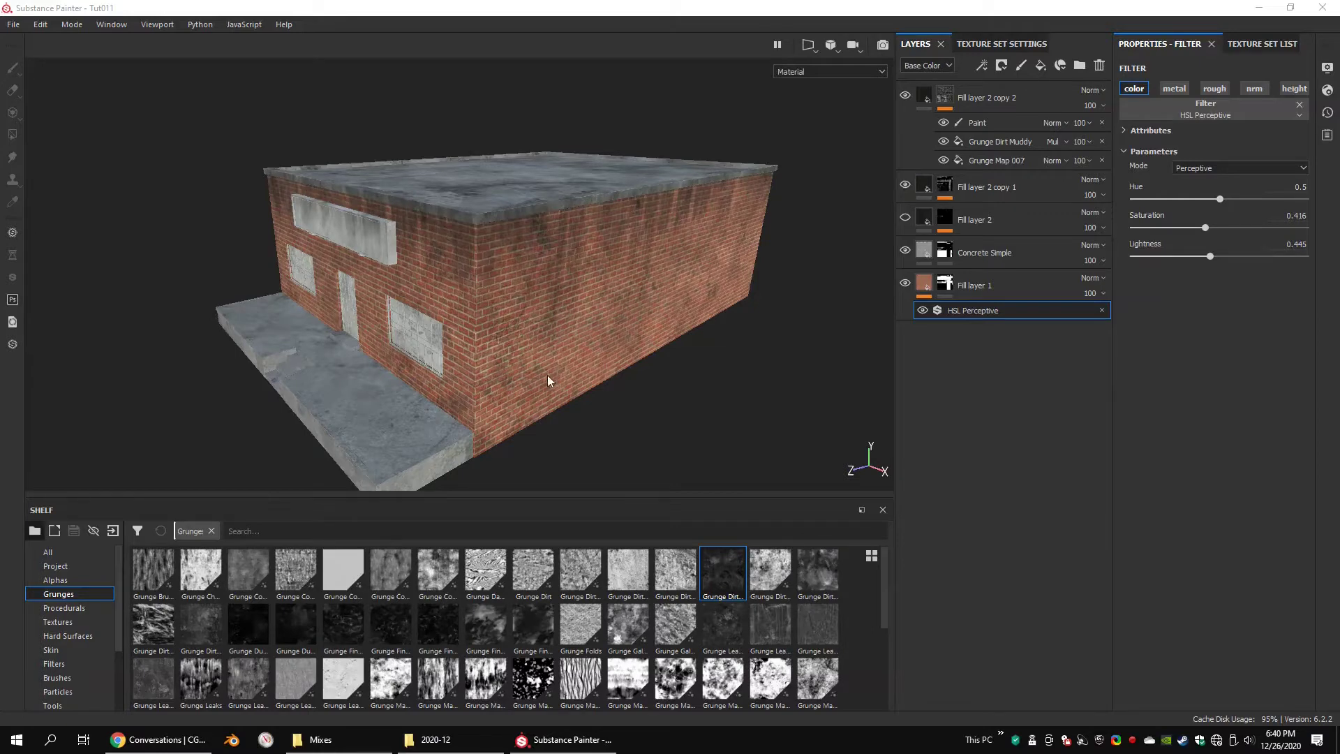
Examine the finished weathered brick building from its front, side walls and roof.
mouse_move(548, 381)
left_mouse_down("alt")
mouse_move(620, 371)
mouse_move(548, 410)
mouse_move(614, 359)
mouse_move(498, 372)
mouse_move(531, 371)
left_mouse_up("alt")
left_click_drag(432, 371, 518, 396, "alt")
scroll(475, 351, "up", 3)
left_click_drag(475, 351, 706, 251, "alt")
middle_click_drag(706, 252, 560, 329, "alt")
left_click_drag(560, 329, 573, 353, "alt")
scroll(517, 357, "down", 3)
middle_click_drag(572, 353, 600, 267, "alt")
scroll(545, 328, "down", 2)
left_click_drag(510, 370, 607, 321, "alt")
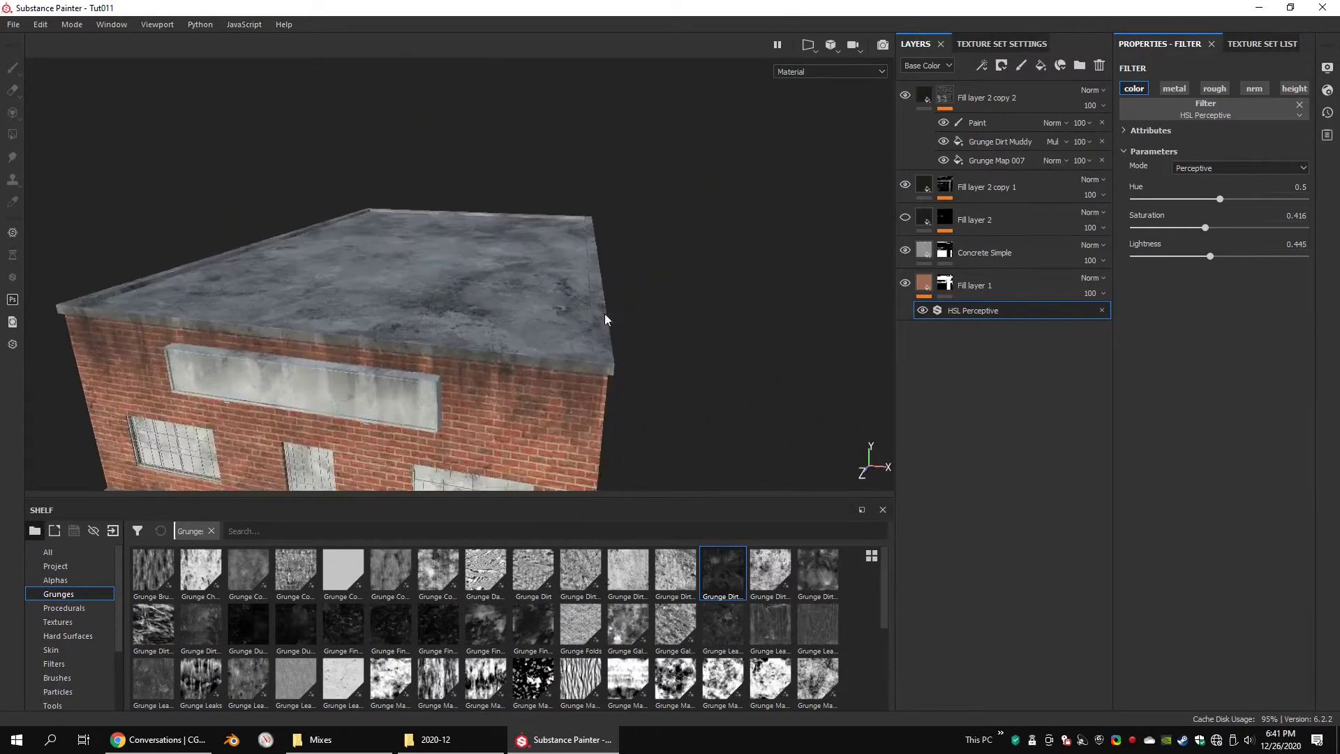
left_click_drag(473, 384, 675, 240, "alt")
left_click_drag(403, 312, 275, 293, "alt")
left_click_drag(648, 244, 371, 289, "alt")
middle_click_drag(532, 294, 539, 298, "alt")
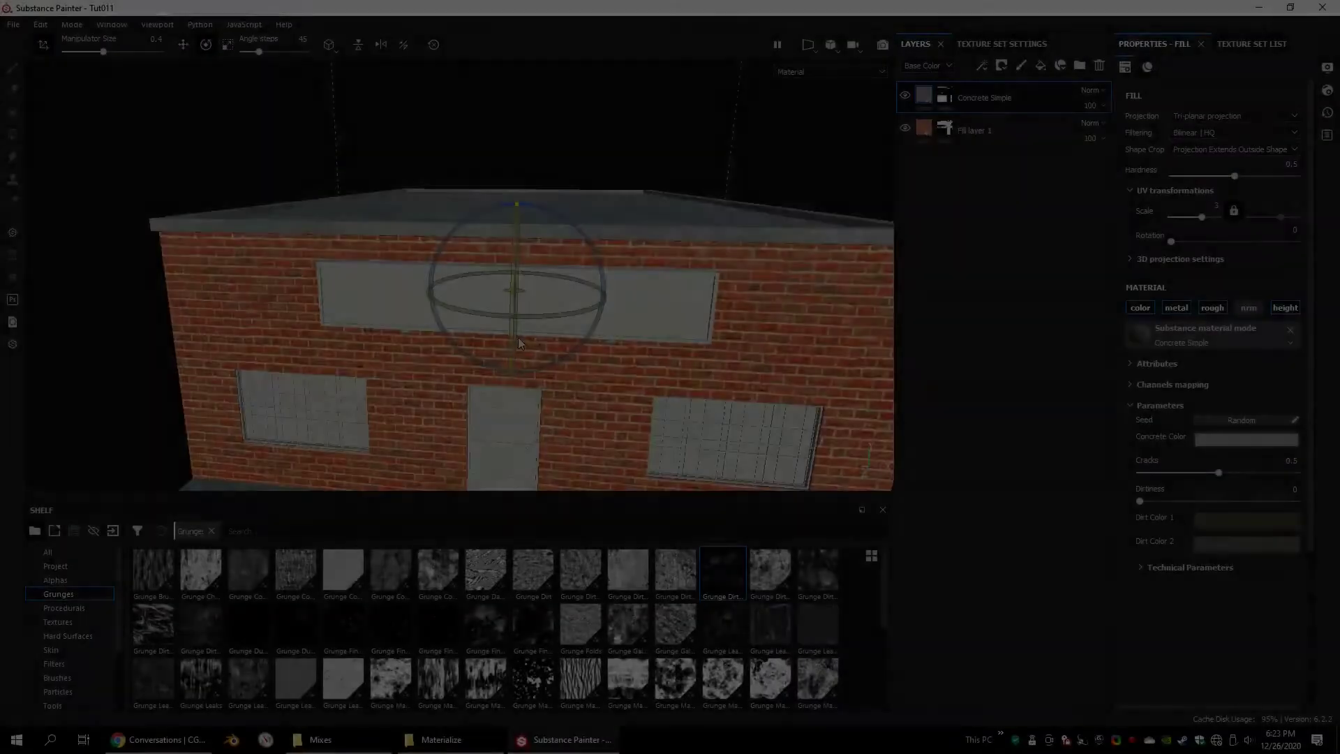
Add a fill layer above Concrete Simple with a near-black warm base color and a roughness of 1.
scroll(551, 353, "up", 2)
left_click_drag(551, 353, 514, 342, "alt")
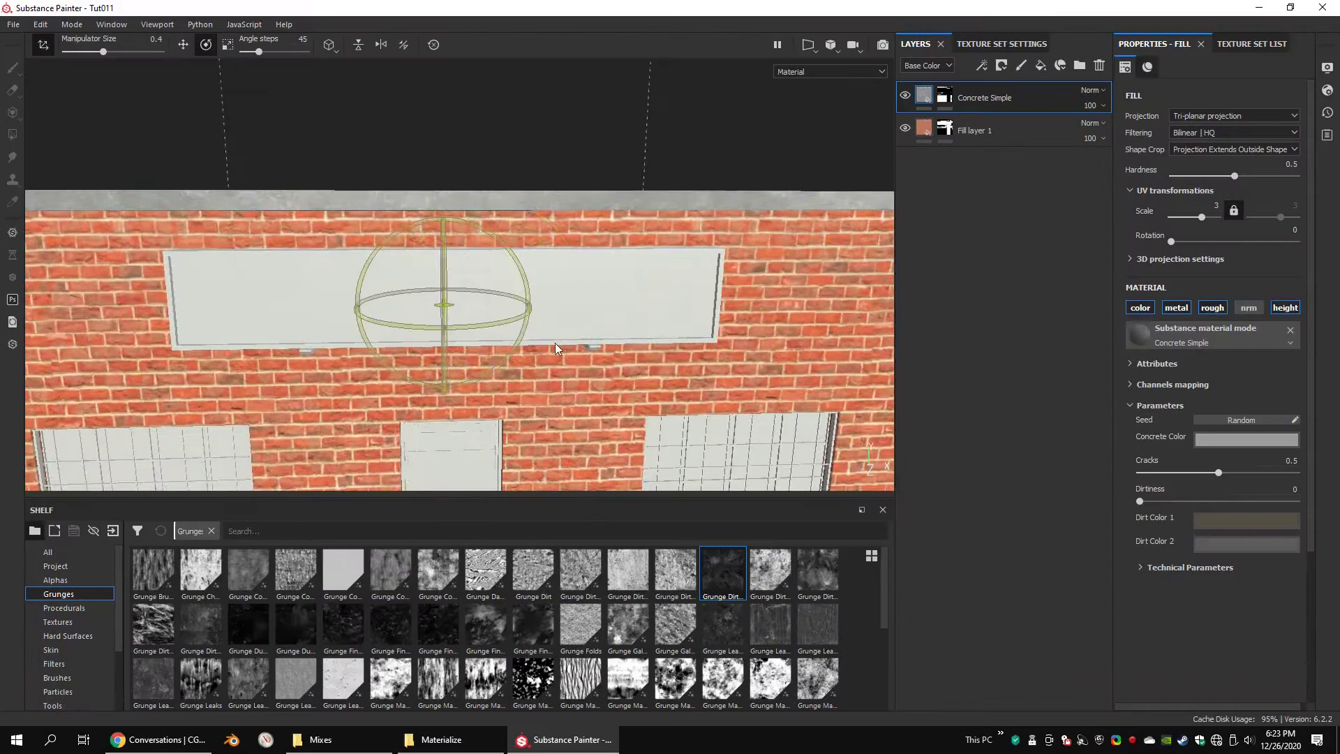
left_click(1040, 66)
mouse_move(718, 237)
left_mouse_down("alt")
mouse_move(664, 218)
mouse_move(662, 230)
mouse_move(701, 233)
left_mouse_up("alt")
left_click(1182, 388)
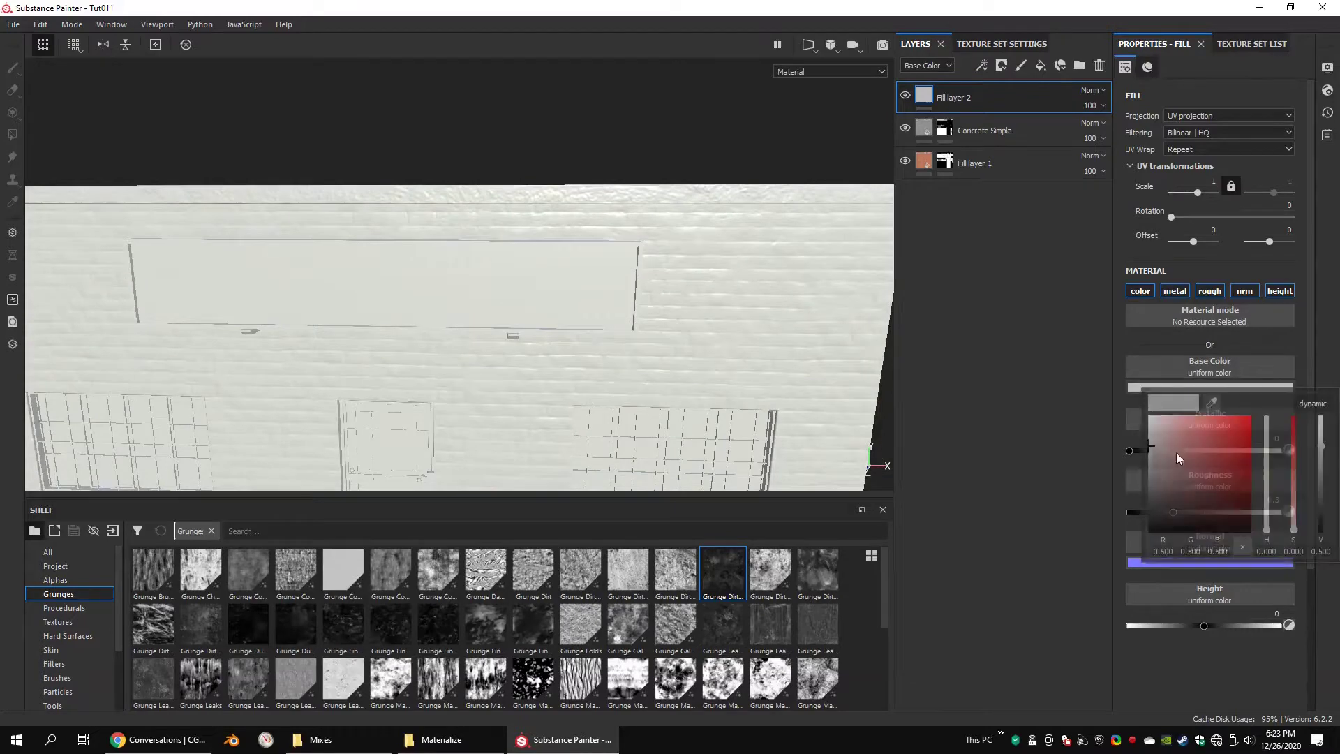
left_click(1157, 516)
left_click(1268, 517)
left_click_drag(1270, 517, 1272, 518)
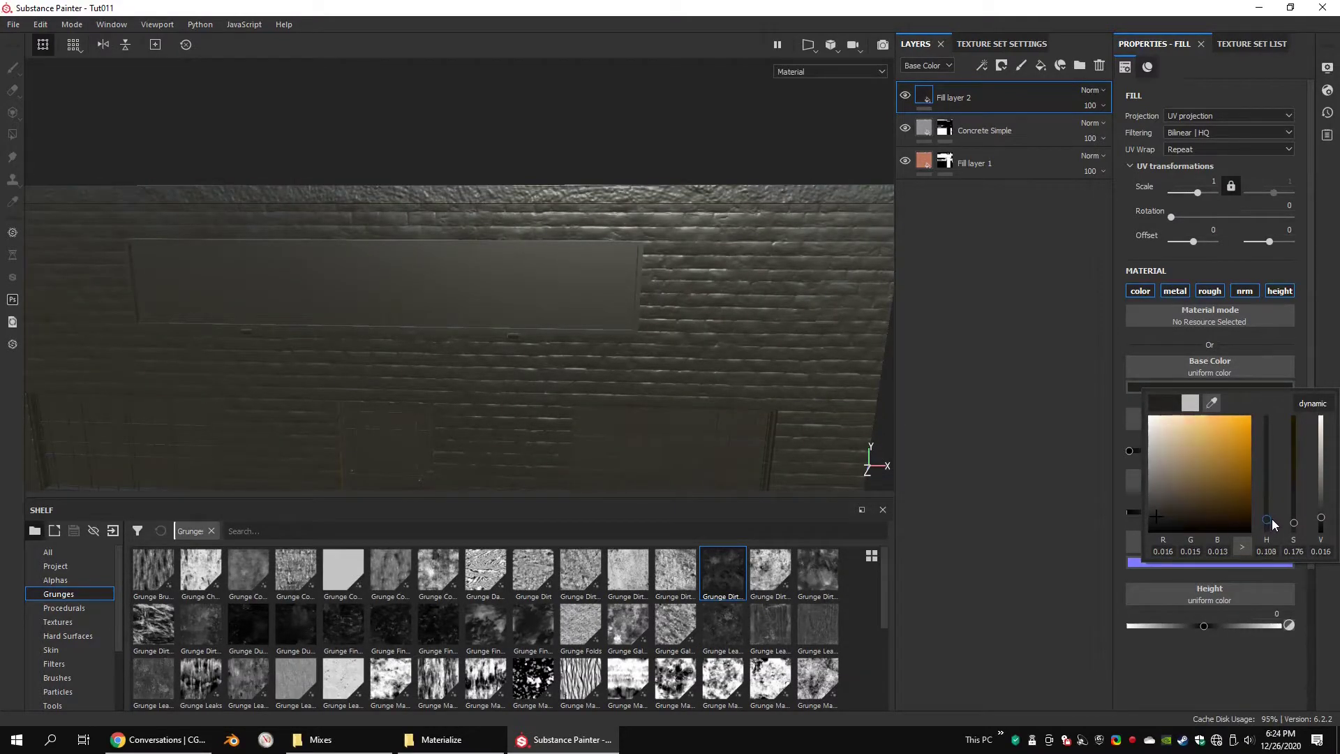
left_click(1159, 518)
left_click(1301, 370)
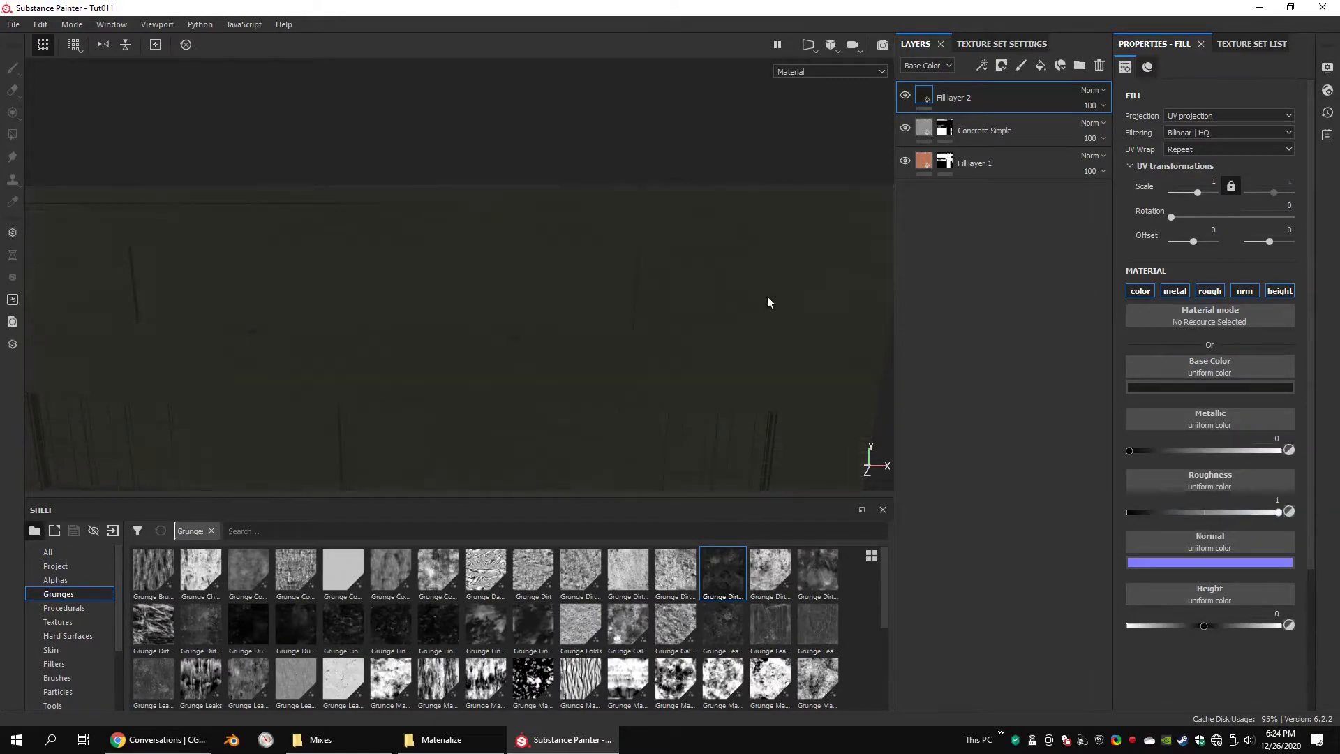
Give the dark fill layer a black mask and add a paint effect to that mask.
left_click_drag(767, 302, 664, 201, "alt")
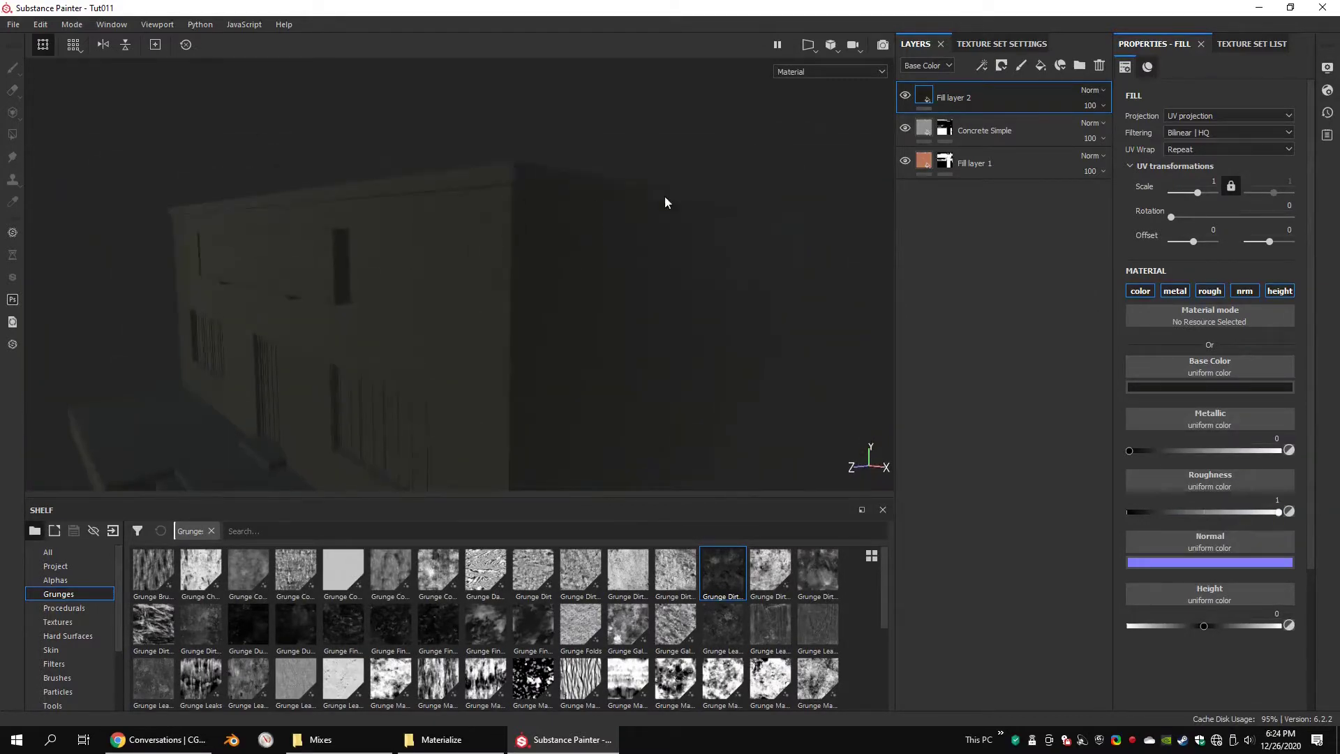
right_click(925, 103)
left_click(963, 112)
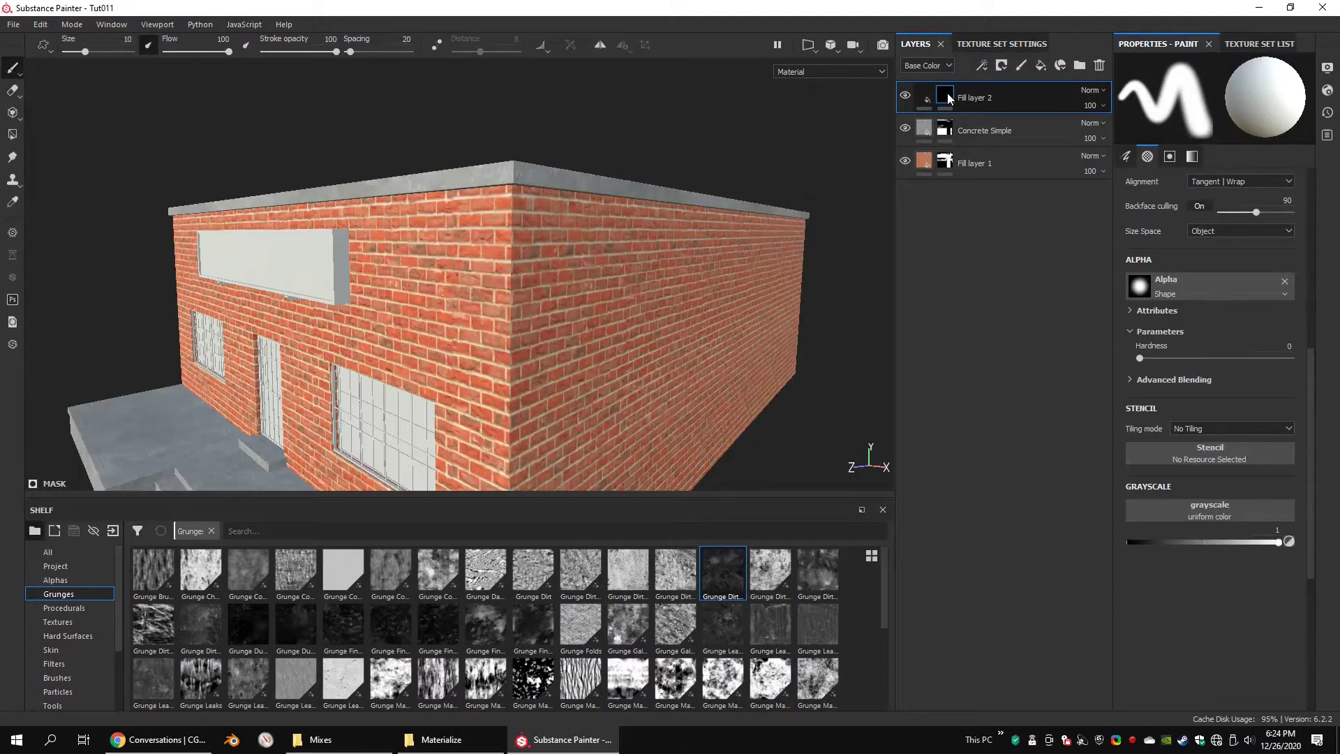
right_click(948, 94)
left_click(1000, 381)
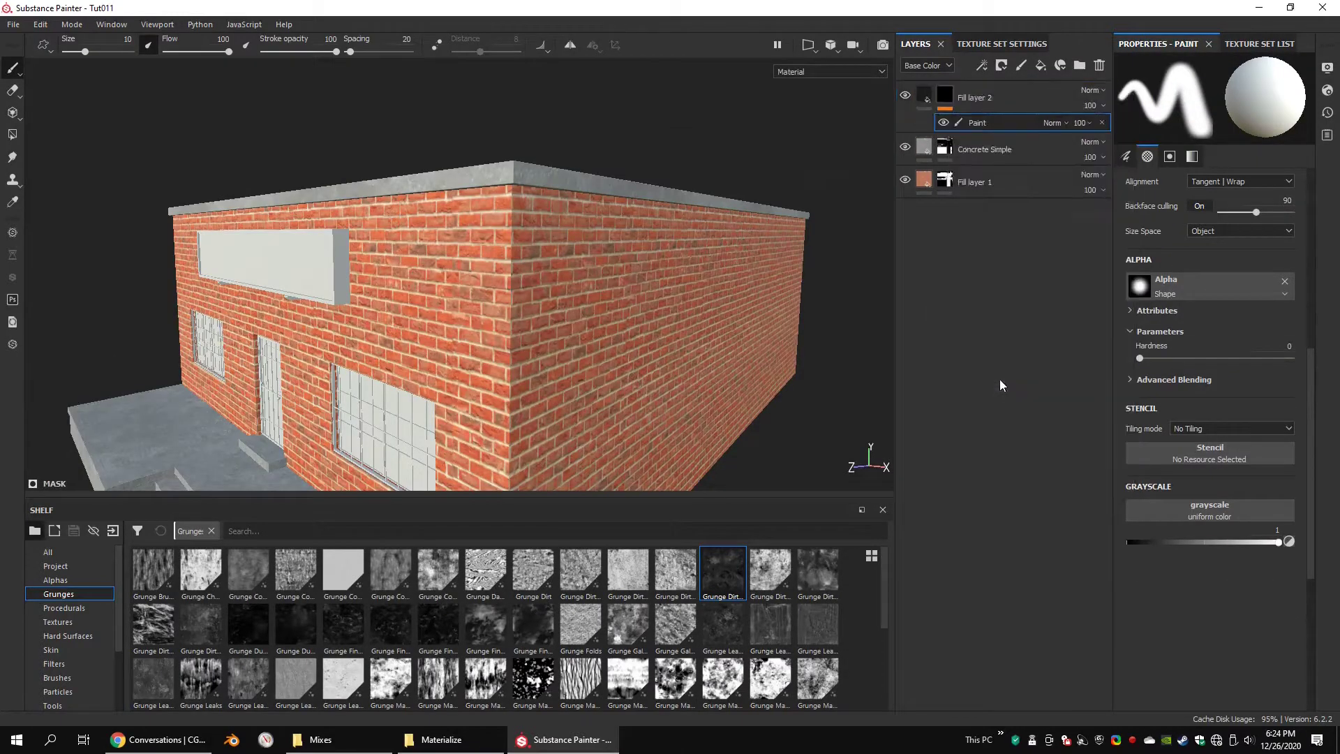
Paint dark drips along the front roof edge, from above the sign toward the building's corner, with the Leaks particle brush.
left_click(59, 691)
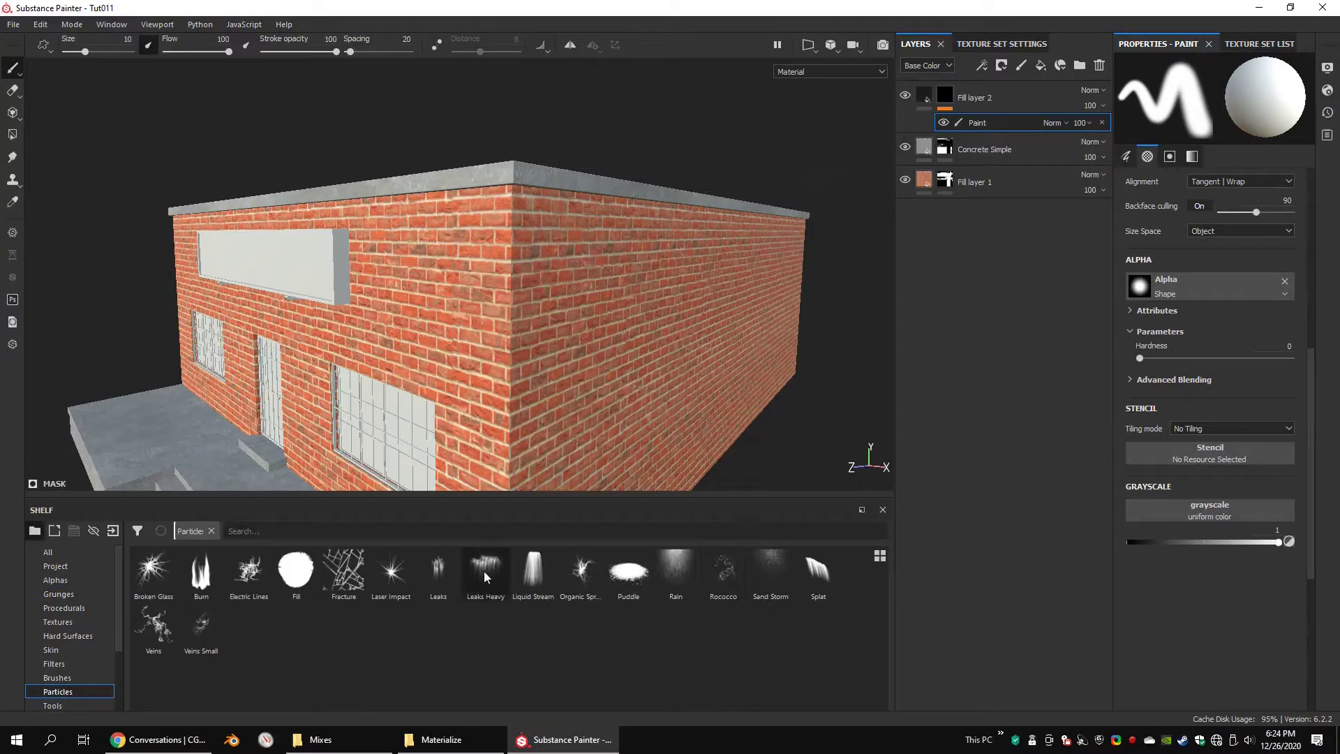
left_click(444, 571)
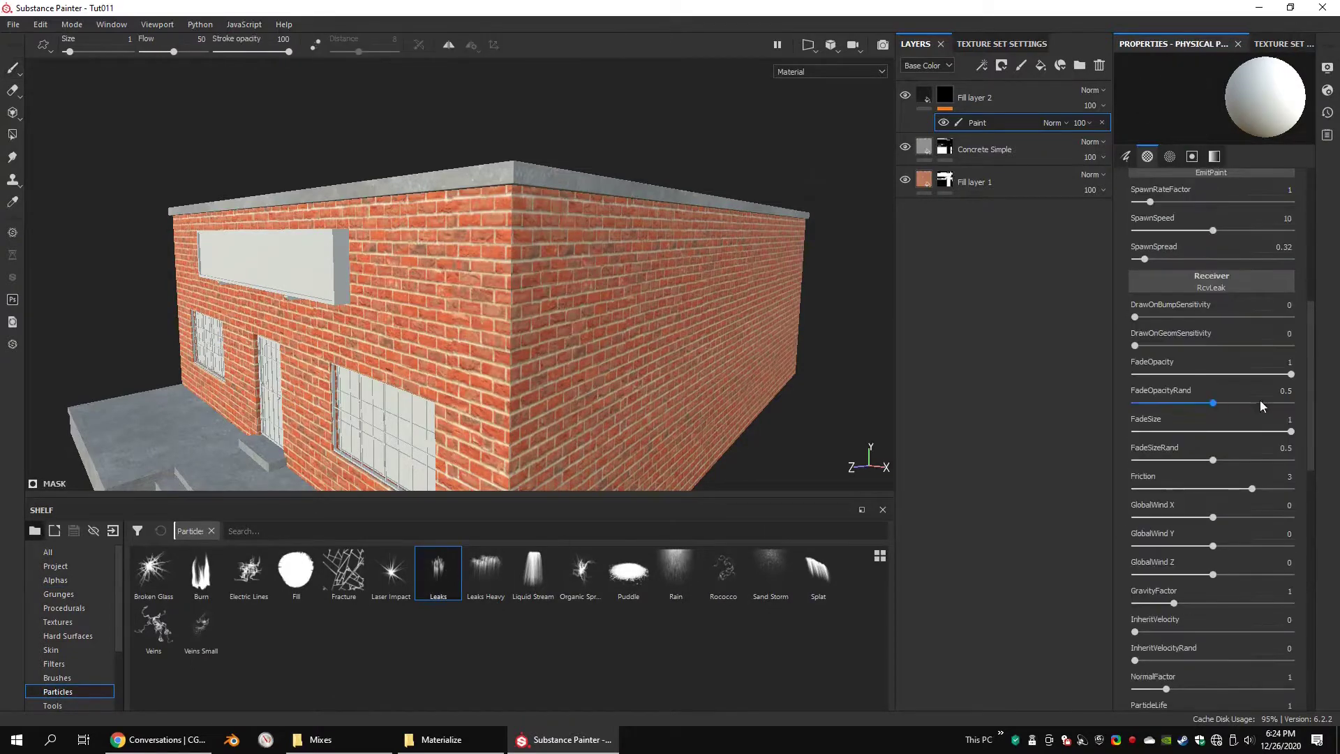
scroll(1311, 328, "down", 3)
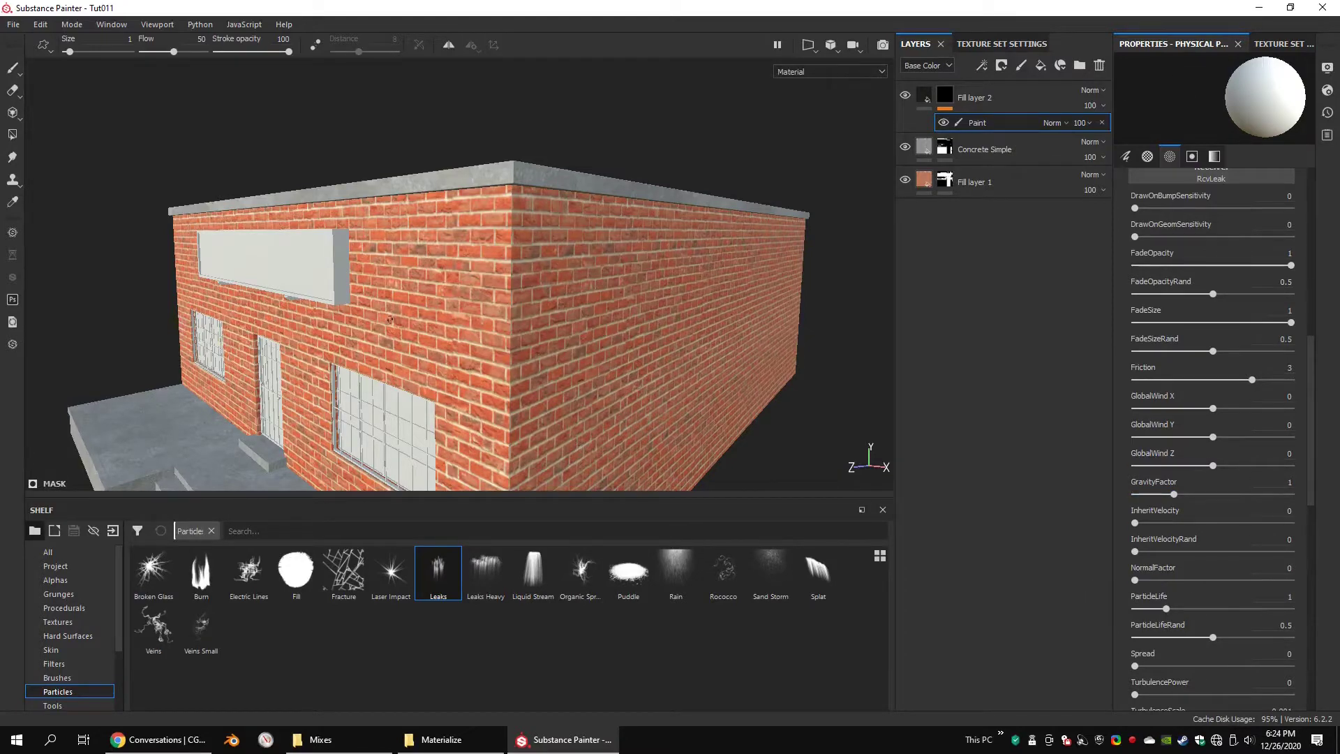
left_click_drag(390, 319, 475, 320, "alt")
middle_click_drag(279, 206, 370, 244, "alt")
scroll(369, 245, "up", 3)
mouse_move(335, 249)
left_mouse_down("alt")
mouse_move(634, 248)
mouse_move(668, 282)
mouse_move(662, 258)
mouse_move(260, 230)
mouse_move(514, 235)
left_mouse_up("alt")
scroll(501, 229, "down", 2)
middle_click_drag(500, 224, 493, 247, "alt")
scroll(492, 247, "up", 1)
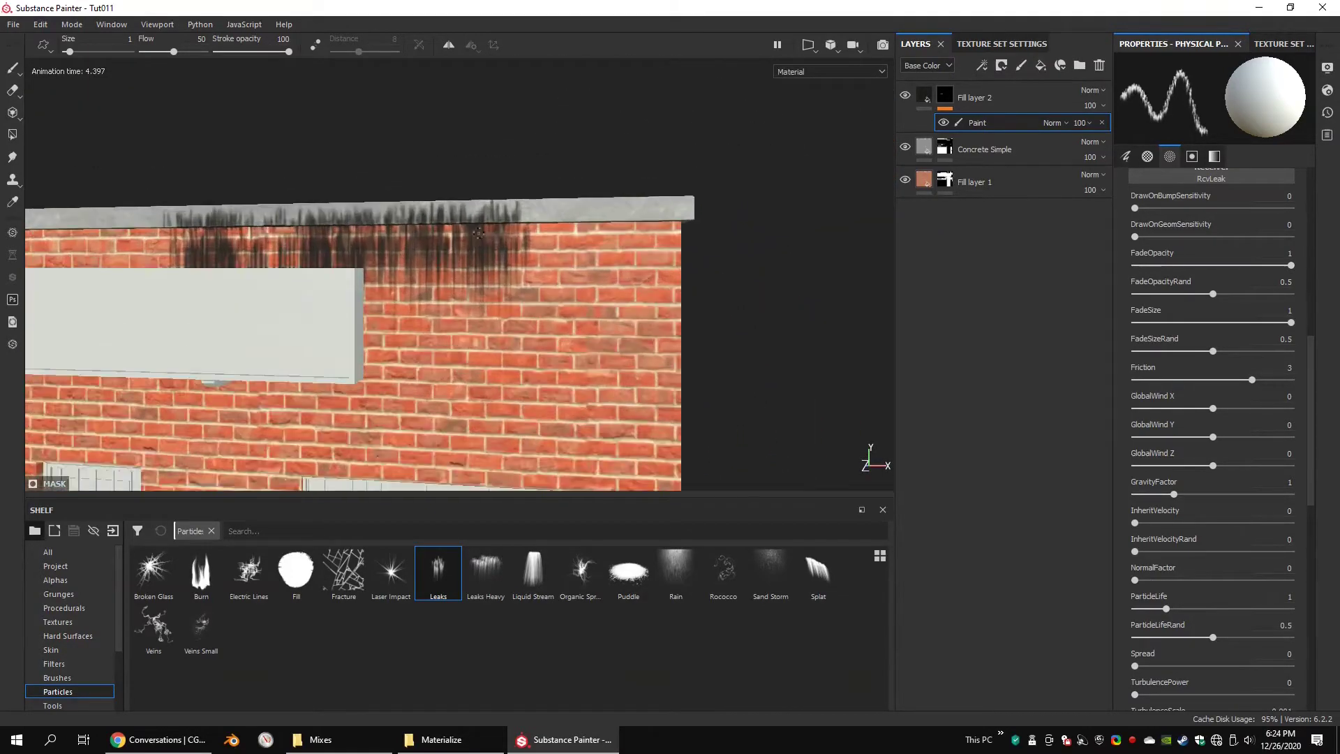
mouse_move(492, 247)
left_mouse_down("alt")
mouse_move(489, 283)
mouse_move(493, 234)
left_mouse_up("alt")
Lower the mask paint effect's opacity to 72 and paint longer leaks near the front corner with ParticleLife at 1.78.
left_click(1082, 123)
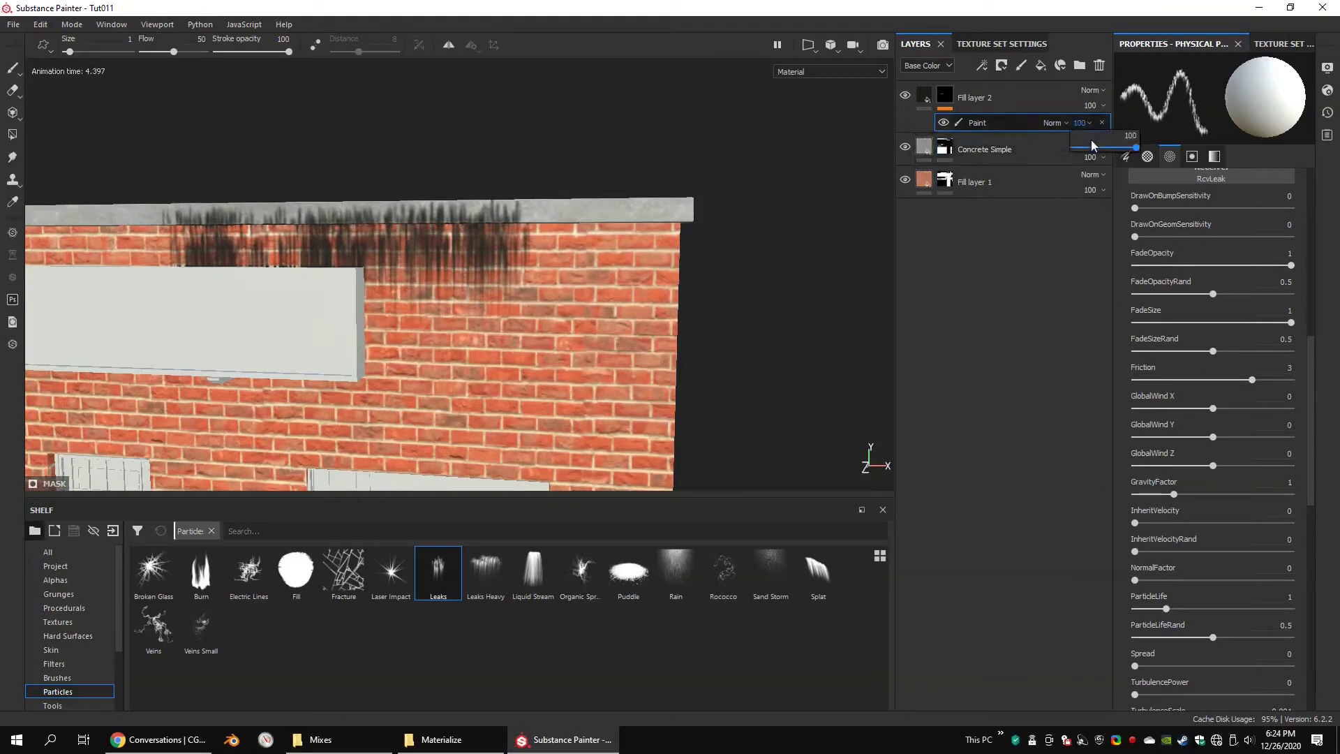
mouse_move(1117, 148)
left_mouse_down()
mouse_move(1101, 154)
mouse_move(1117, 154)
left_mouse_up()
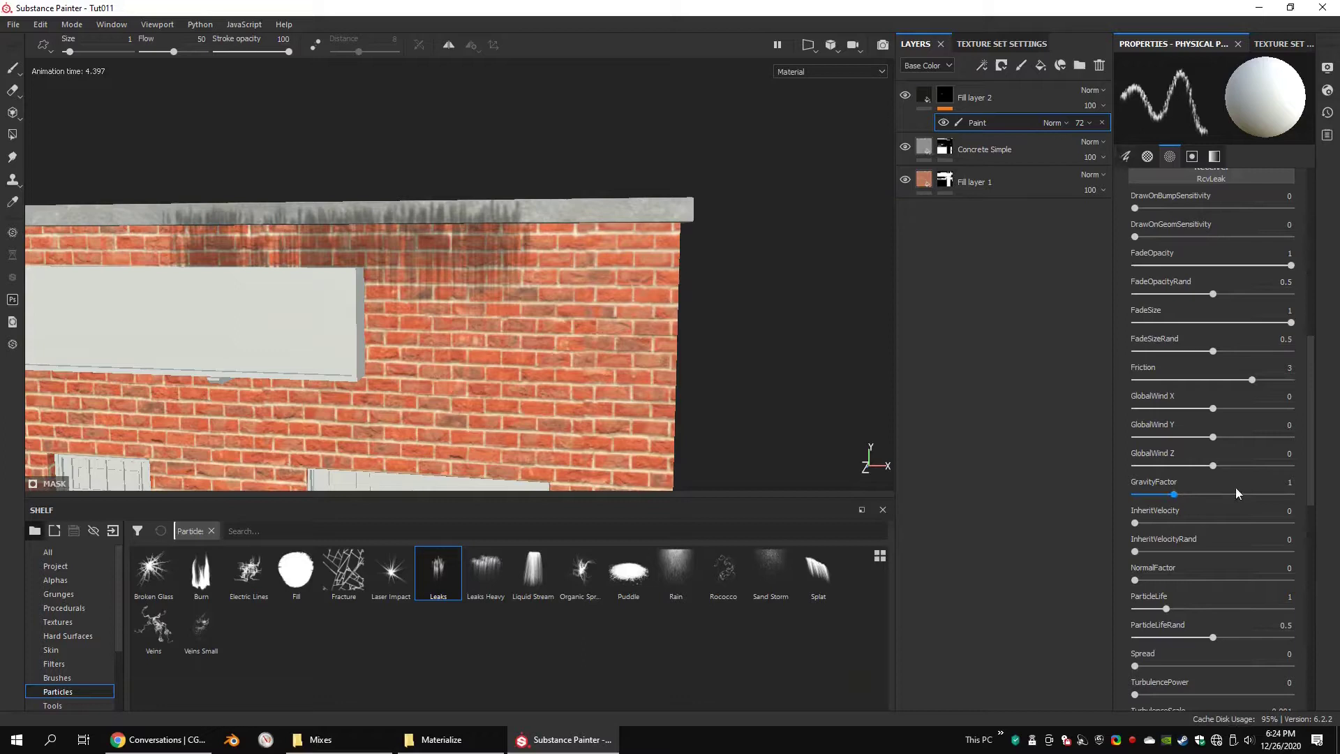
scroll(1313, 487, "down", 1)
scroll(1314, 487, "down", 1)
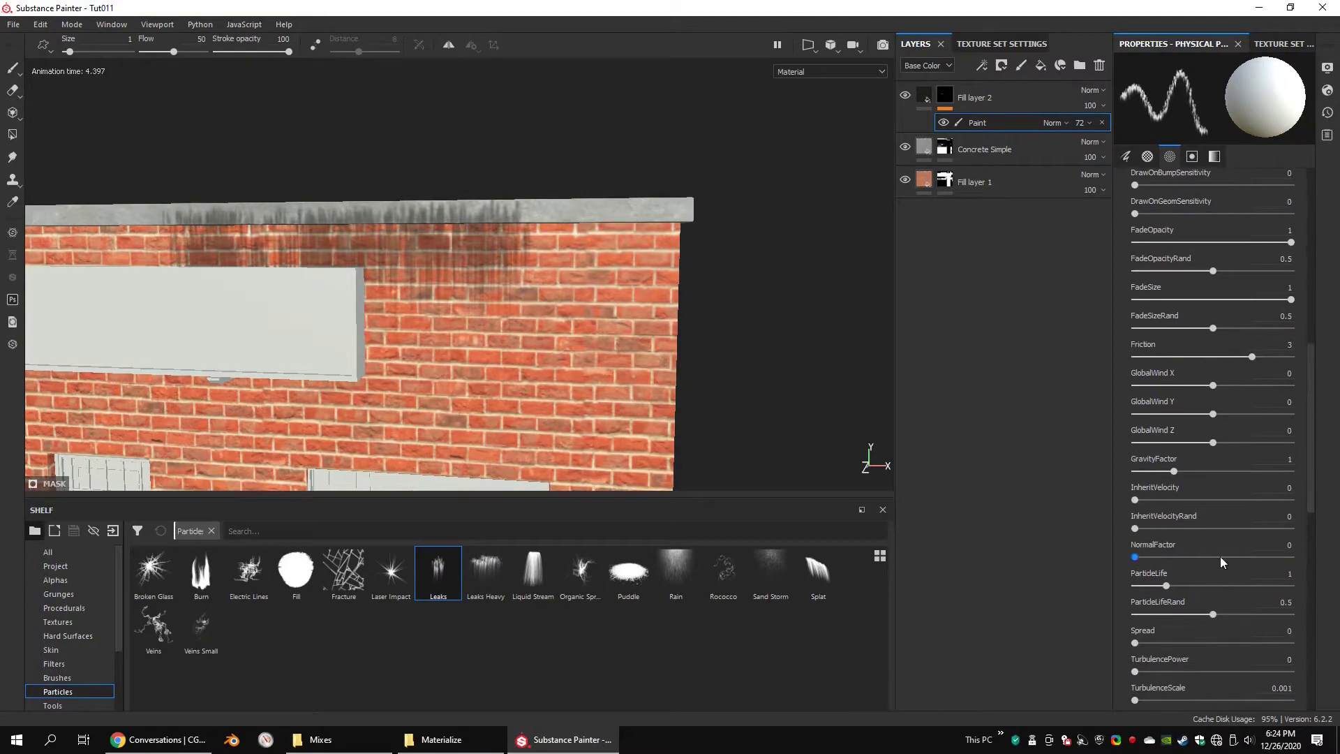
left_click(1191, 585)
mouse_move(517, 218)
left_mouse_down()
mouse_move(598, 208)
mouse_move(489, 216)
mouse_move(614, 218)
left_mouse_up()
scroll(600, 210, "down", 3)
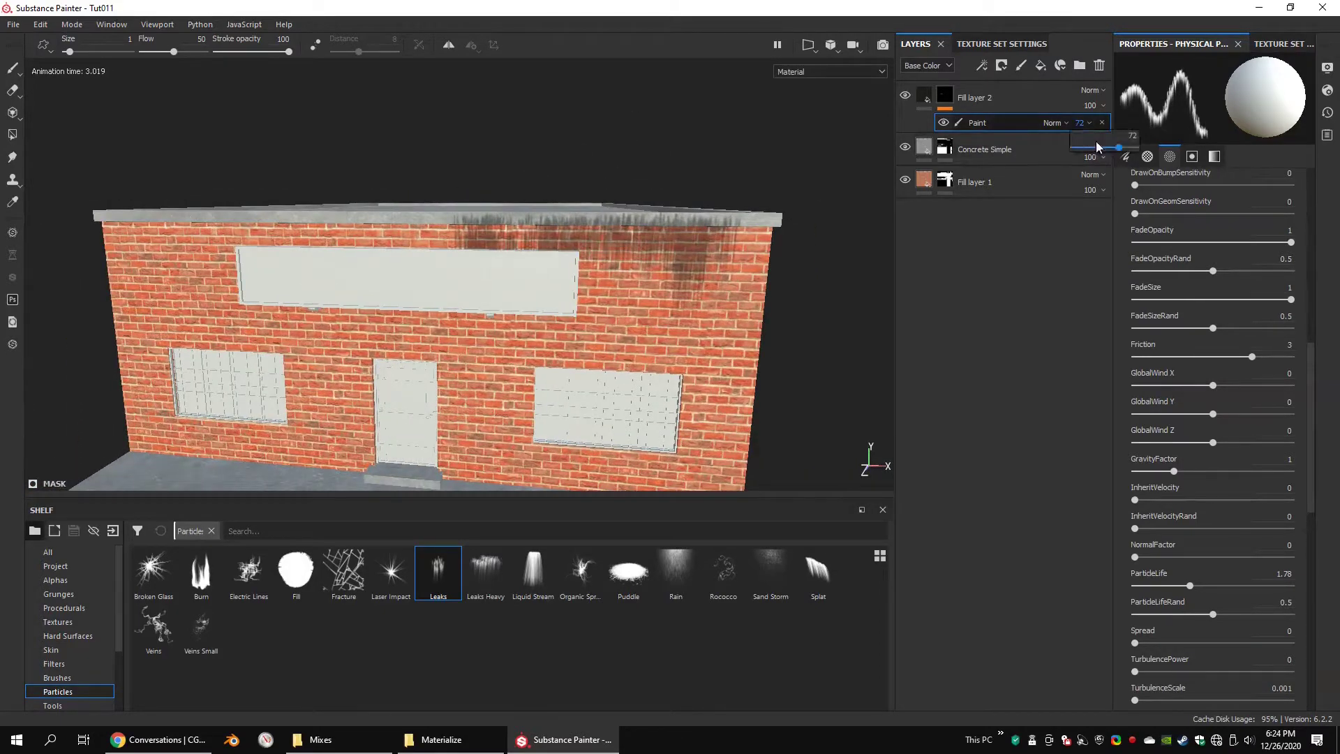
Set the mask paint effect's opacity to 100 and paint leaks on the roof edge above the sign's unstained part.
left_click_drag(1096, 147, 1137, 147)
scroll(358, 236, "up", 2)
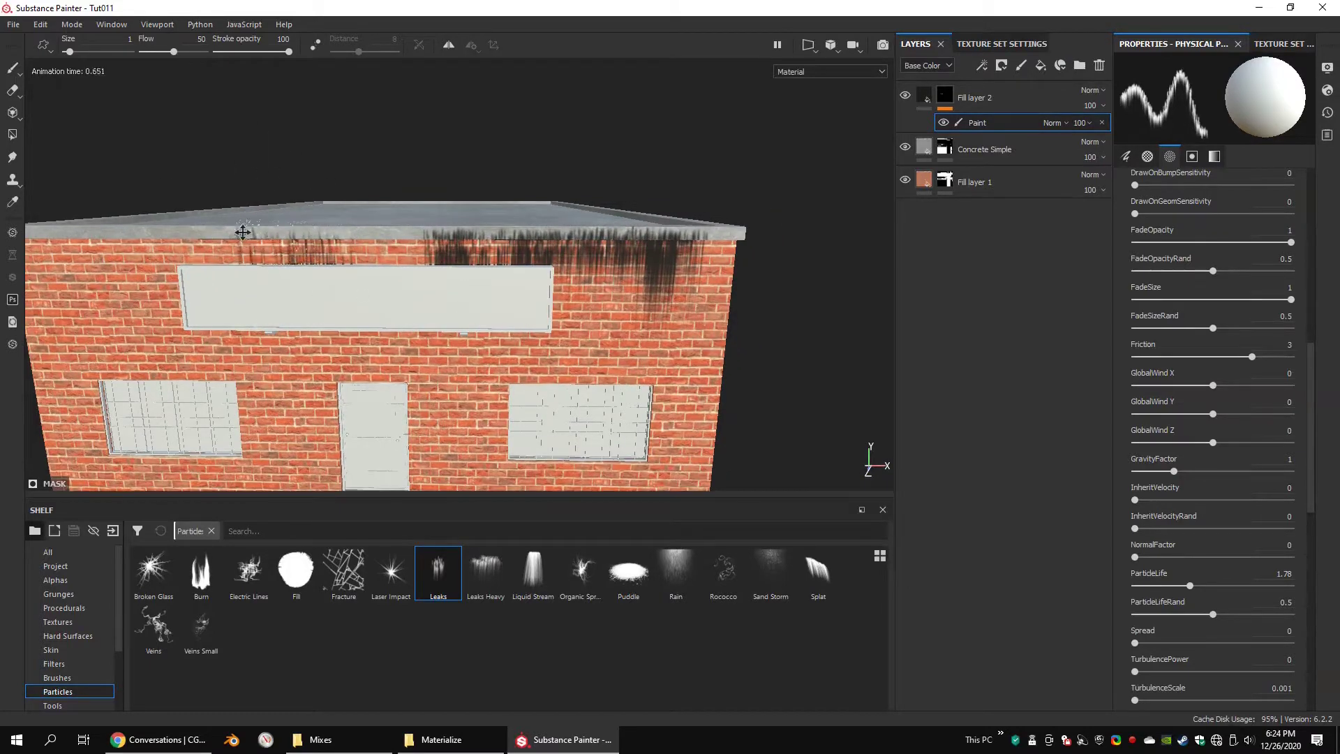
scroll(244, 231, "up", 1)
left_click_drag(245, 230, 380, 230, "alt")
Set the Leaks brush's SpawnSpread to 0.05 and paint drips at the far end of the front roof edge.
scroll(1272, 306, "up", 3)
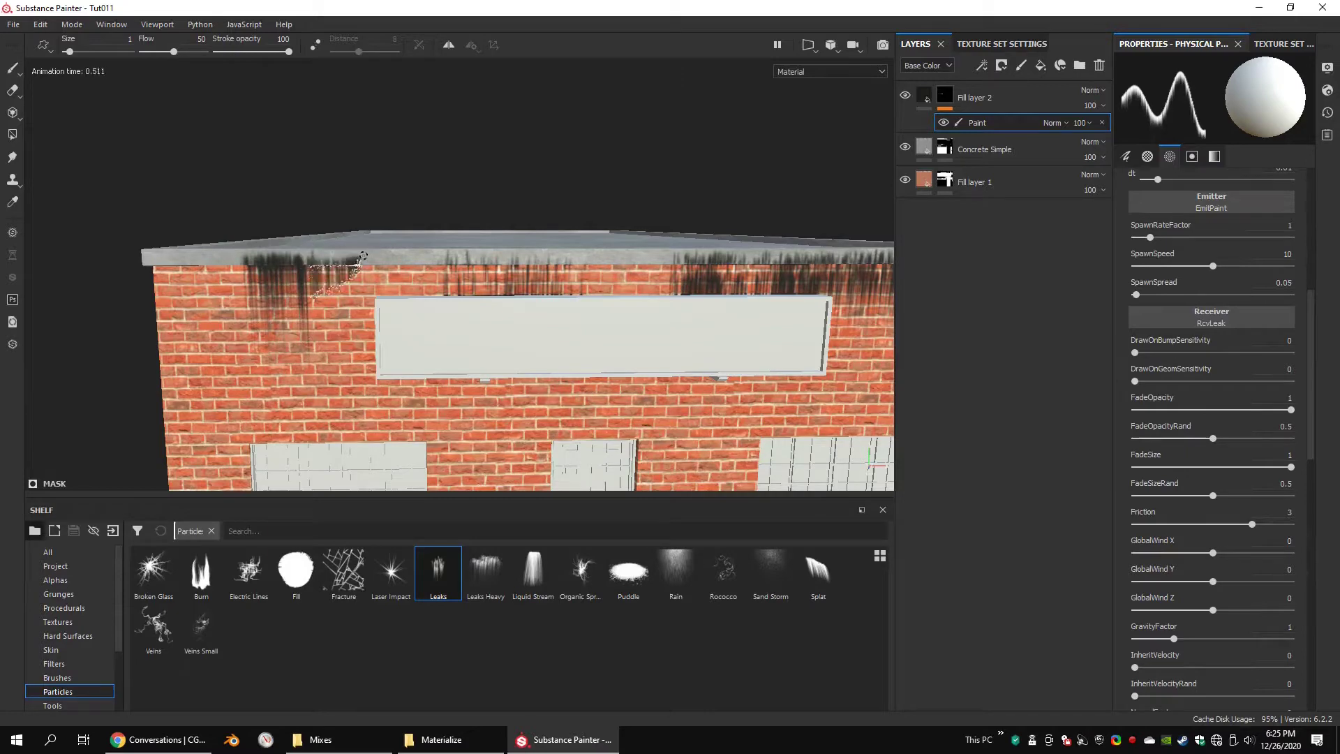
left_click_drag(376, 268, 419, 282, "alt")
scroll(601, 266, "down", 3)
middle_click_drag(601, 266, 526, 263, "alt")
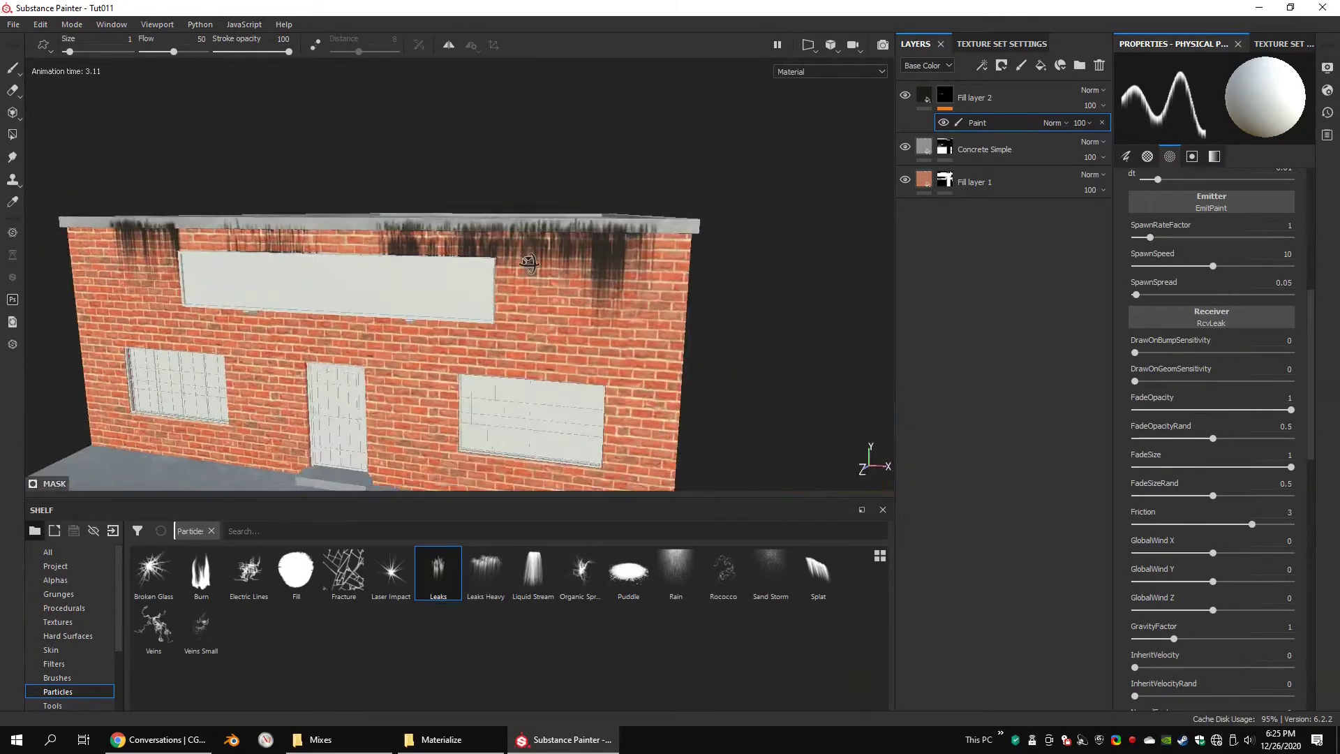
left_click_drag(687, 255, 554, 273, "alt")
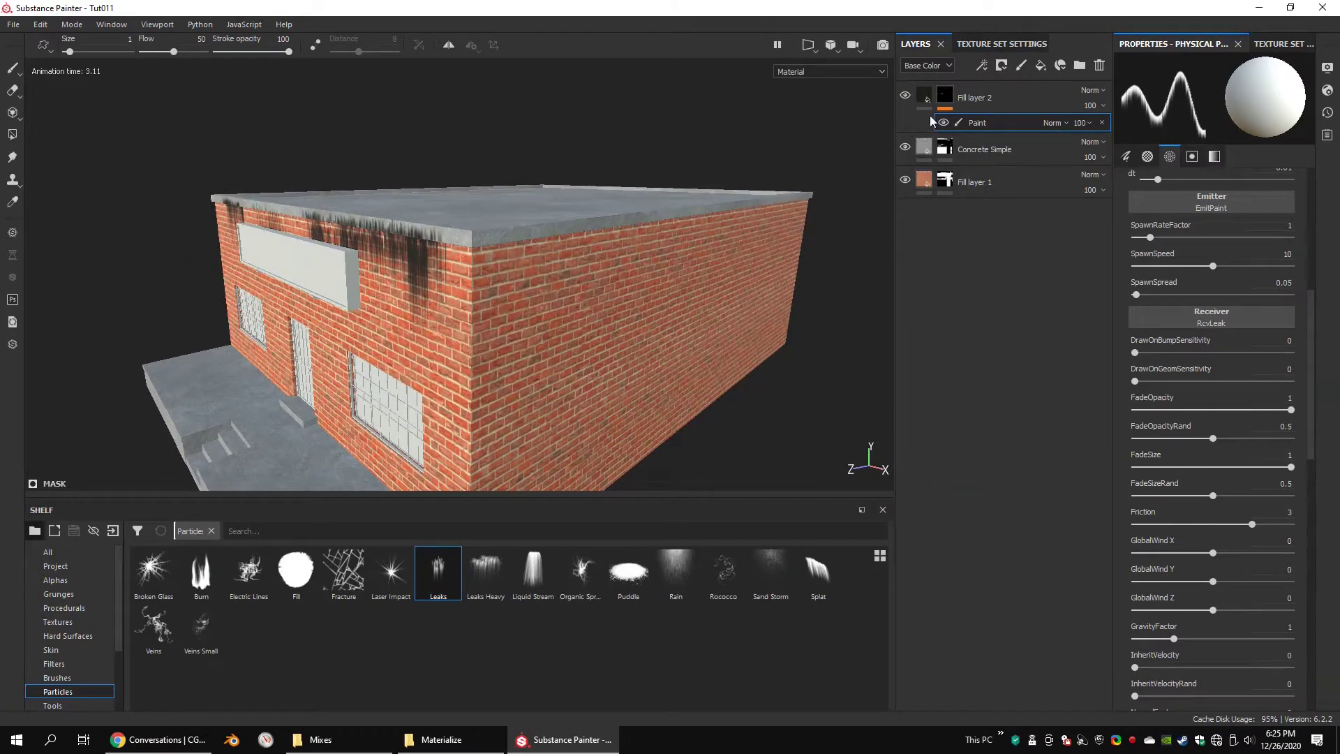
Compare the building with and without the leaks, and duplicate Fill layer 2, hiding the original.
left_click(906, 96)
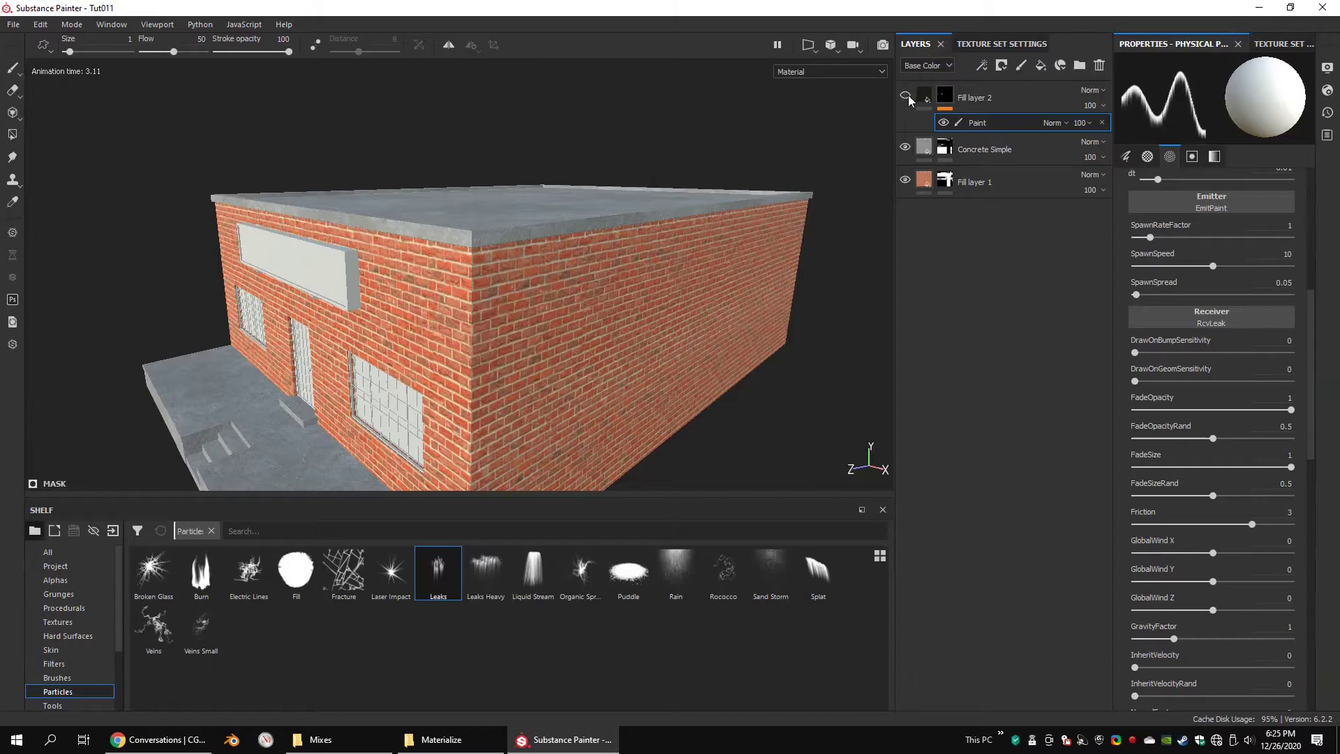
left_click(906, 96)
left_click(925, 99)
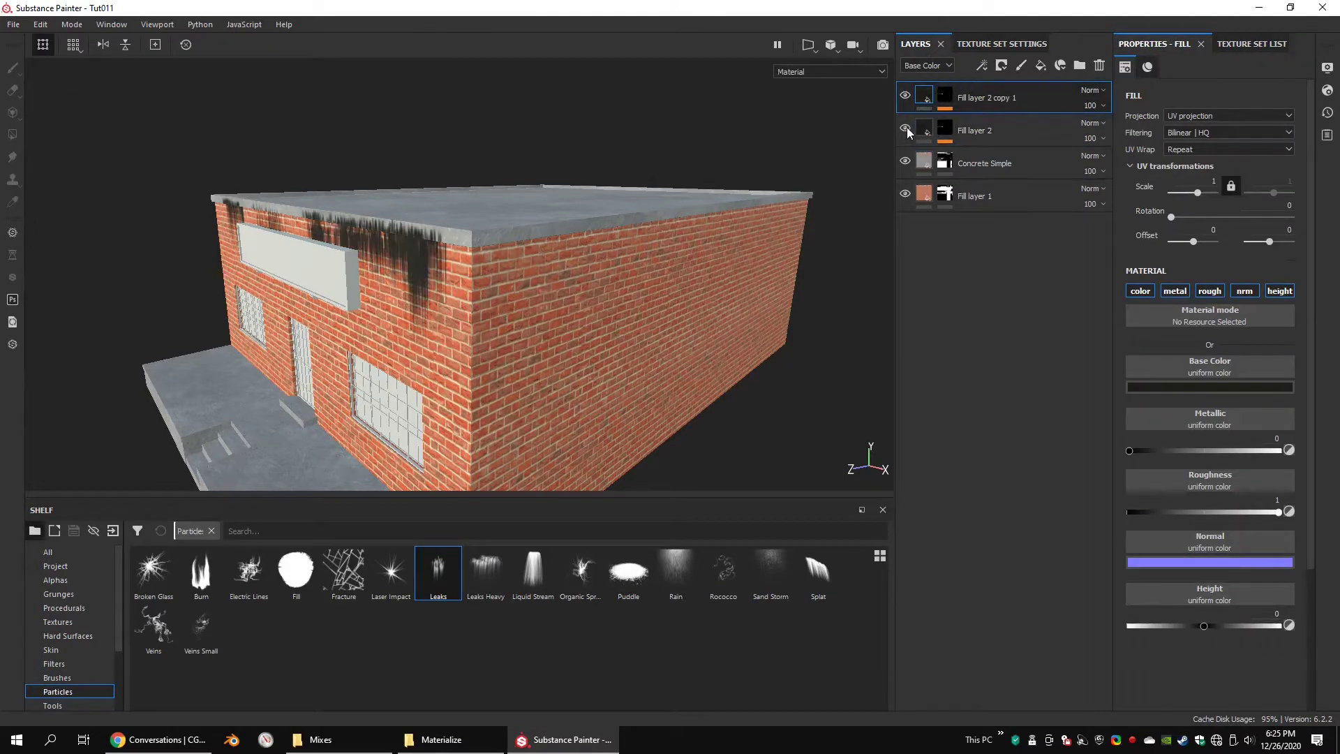
left_click(907, 129)
Replace the paint effect in the duplicated layer's mask with a fill effect.
left_click(947, 96)
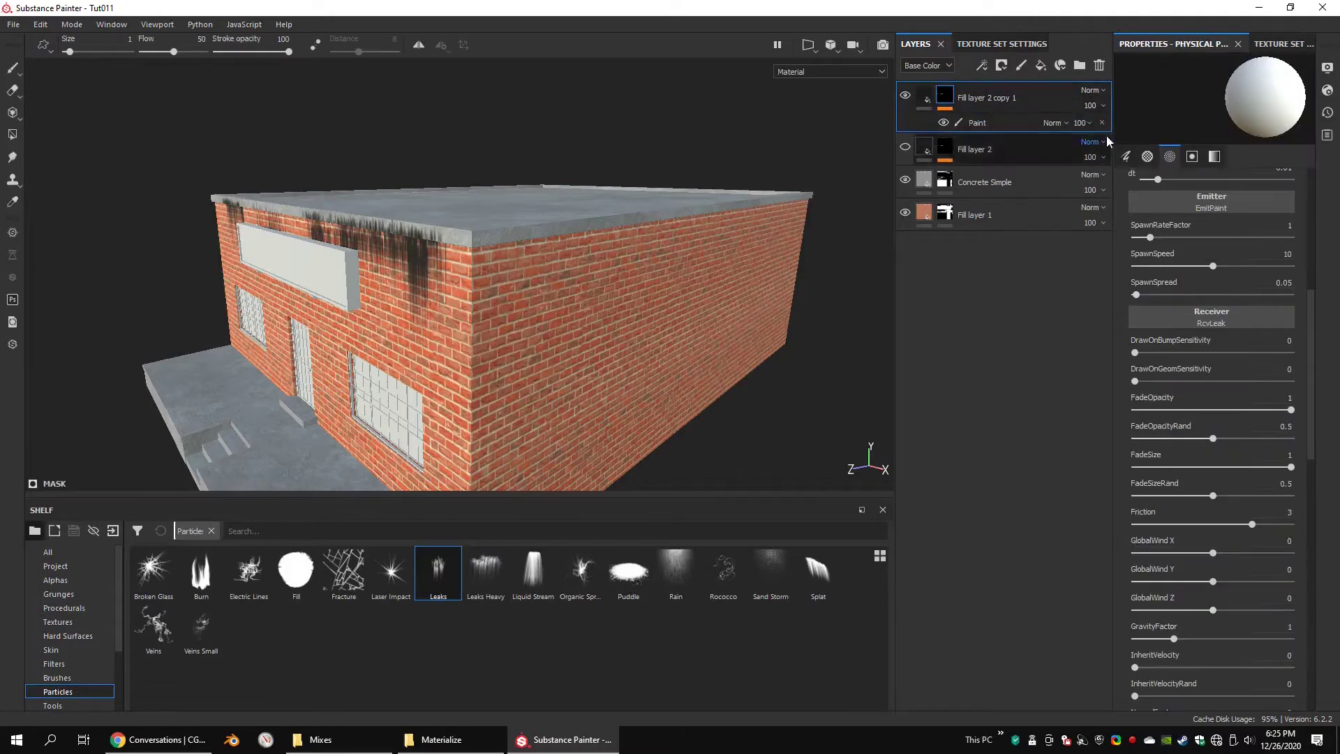
left_click(1103, 122)
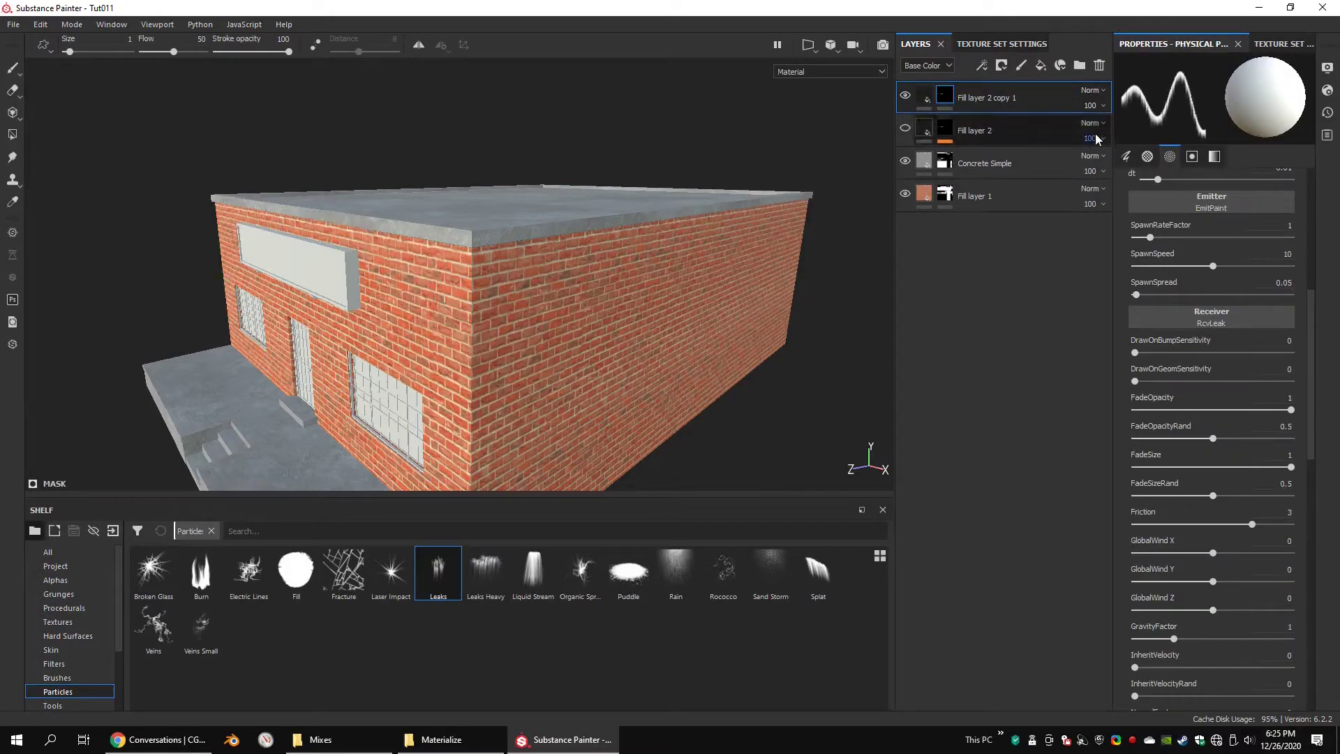
right_click(944, 95)
left_click(1010, 396)
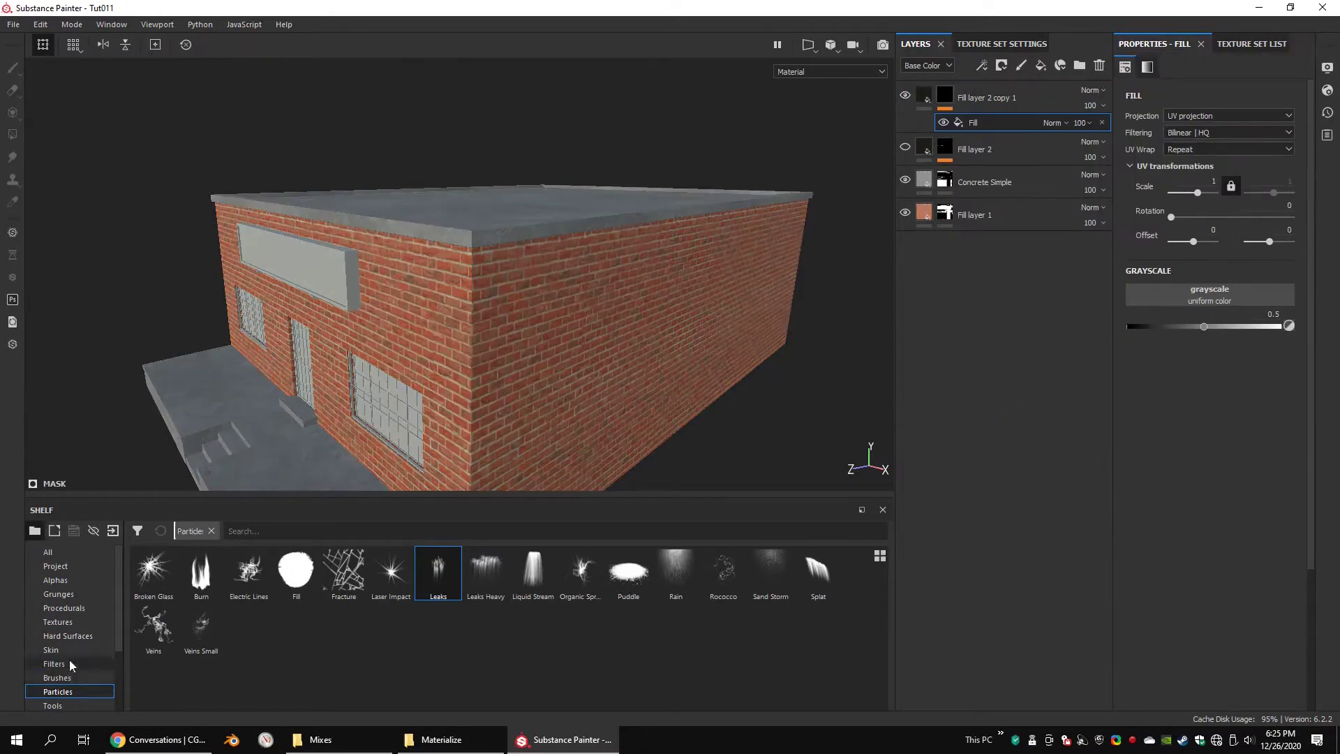
Assign Grunge Map 006 to the mask fill's grayscale and set its contrast to 0.31.
left_click(72, 594)
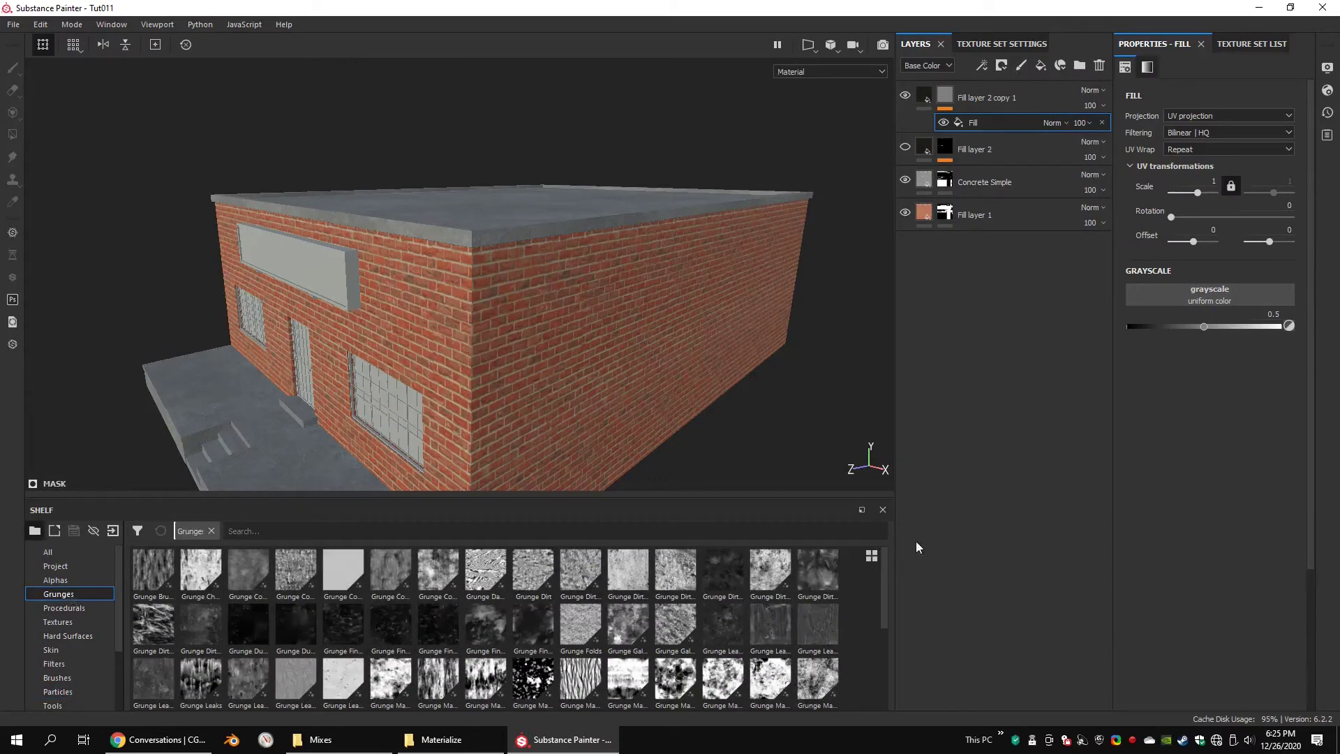
mouse_move(883, 564)
left_mouse_down()
mouse_move(886, 611)
mouse_move(886, 588)
left_mouse_up()
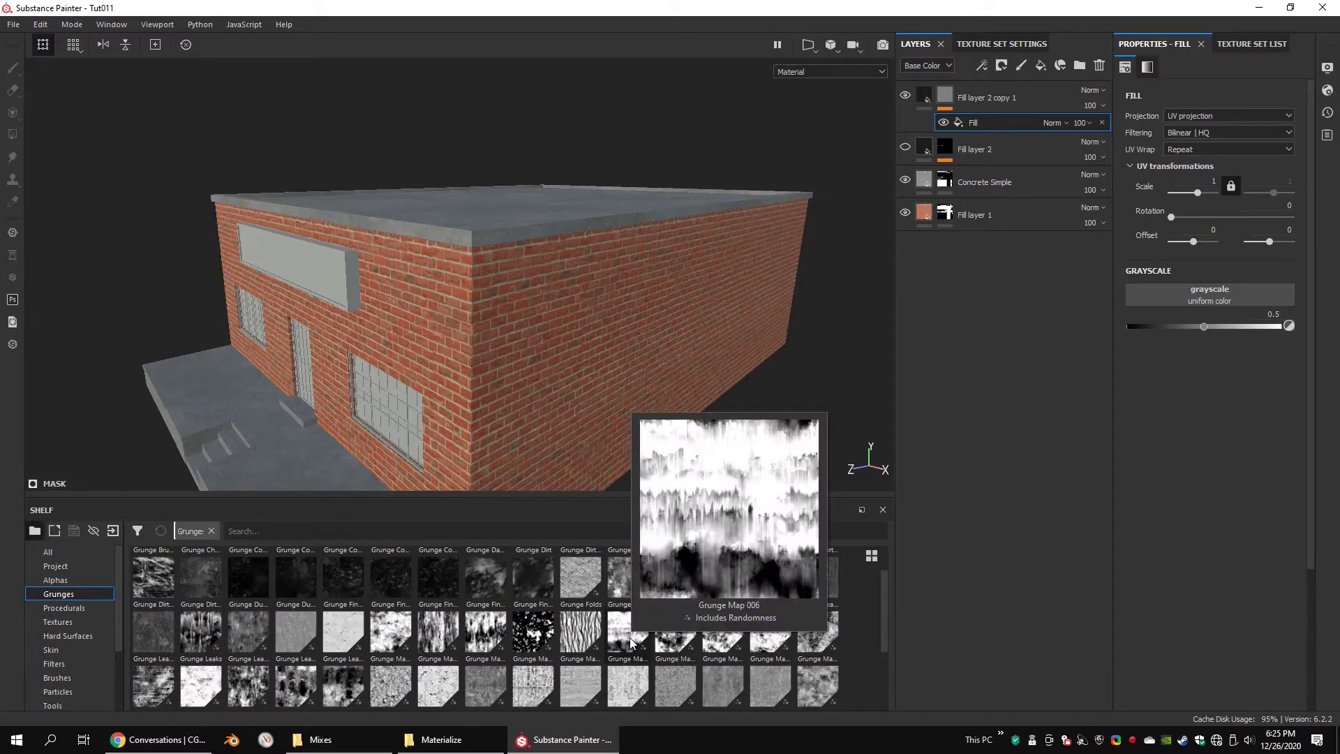
left_click(631, 642)
left_click_drag(1195, 296, 1179, 300)
left_click_drag(772, 311, 590, 299, "alt")
left_click_drag(1210, 438, 1187, 434)
left_click_drag(789, 261, 670, 245, "alt")
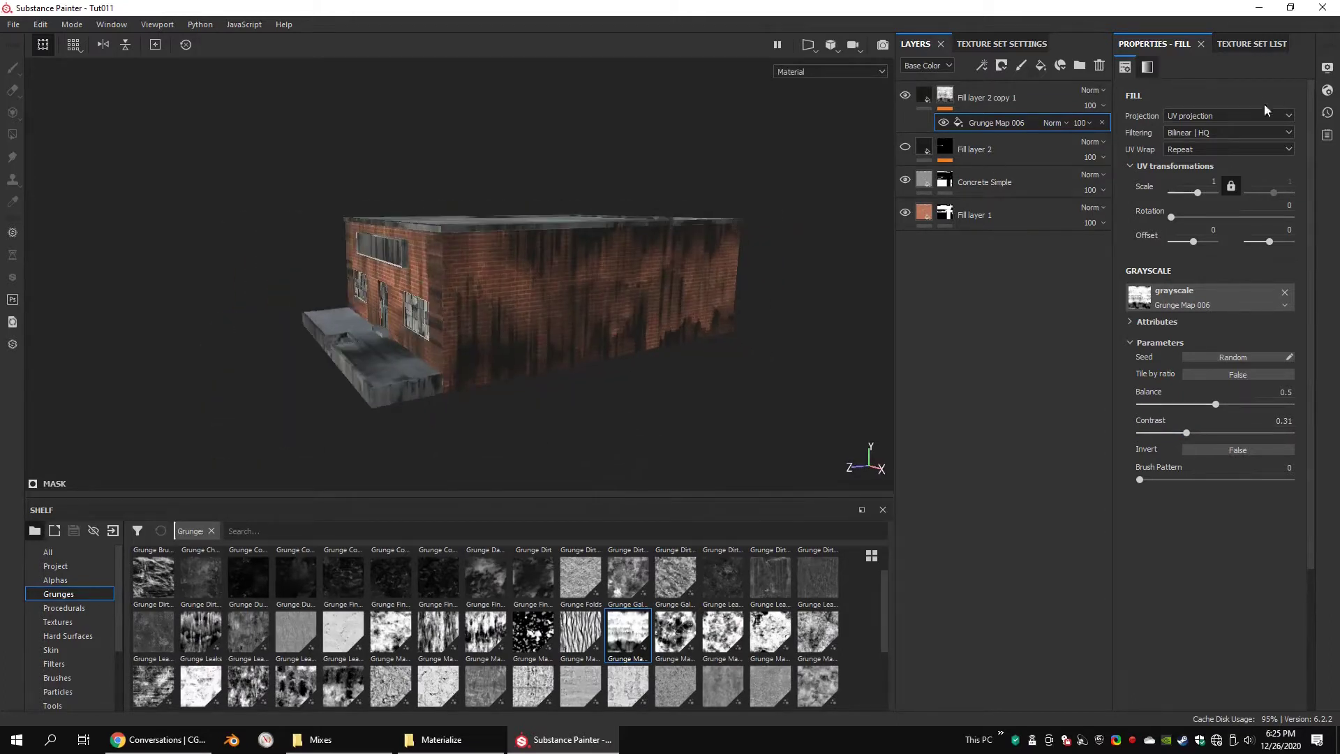
Switch the Grunge Map 006 fill to tri-planar projection and stretch the projection vertically into longer streaks.
left_click(1250, 116)
left_click(1226, 146)
scroll(569, 241, "up", 3)
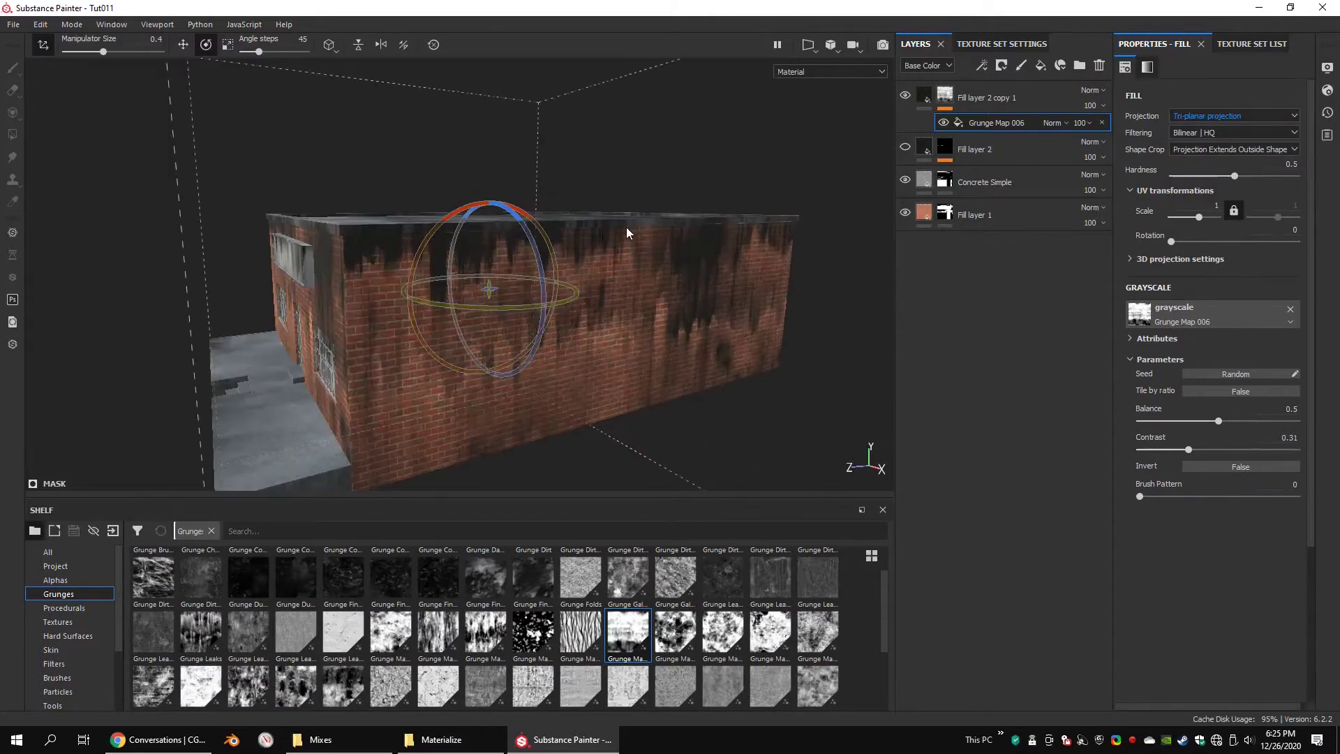
middle_click_drag(626, 228, 656, 237, "alt")
key("r")
left_click_drag(514, 215, 496, 6)
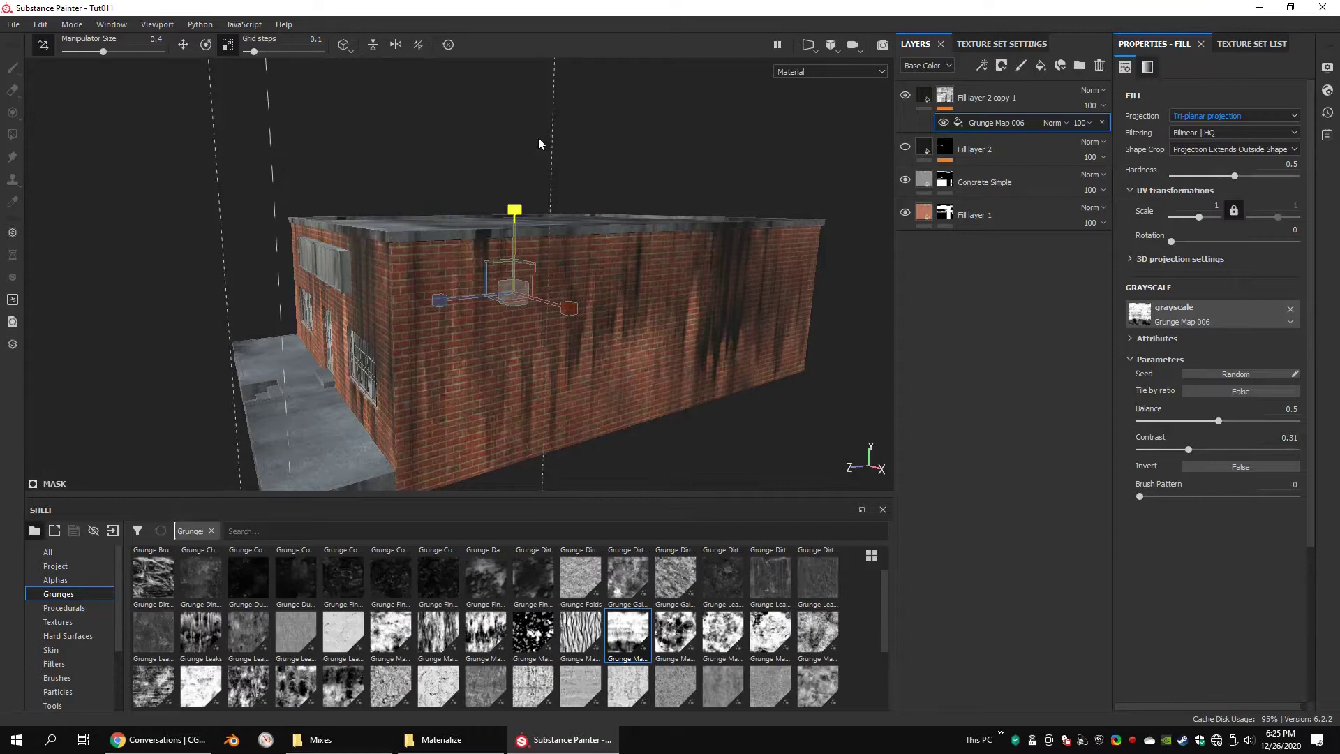
Shift the stretched grunge projection slightly on the building to reposition the dark streaks.
key("w")
mouse_move(538, 237)
left_mouse_down()
mouse_move(522, 175)
mouse_move(554, 32)
mouse_move(530, 226)
mouse_move(563, 476)
mouse_move(580, 333)
mouse_move(576, 176)
mouse_move(577, 233)
mouse_move(409, 254)
mouse_move(510, 244)
left_mouse_up()
key("e")
Set the Grunge Map 006 contrast to 0.25, checking the streaks on the front and rear walls.
left_click_drag(1186, 453, 1159, 452)
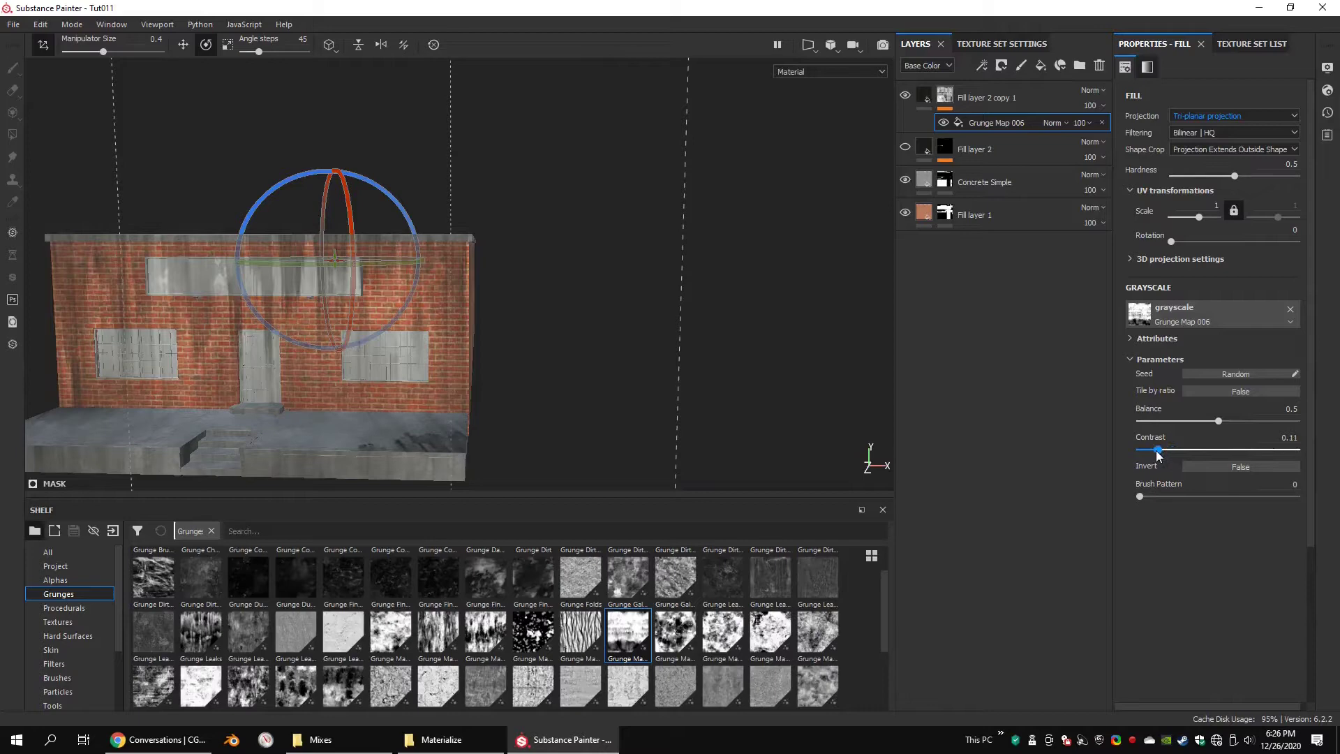
left_click_drag(775, 323, 470, 340, "alt")
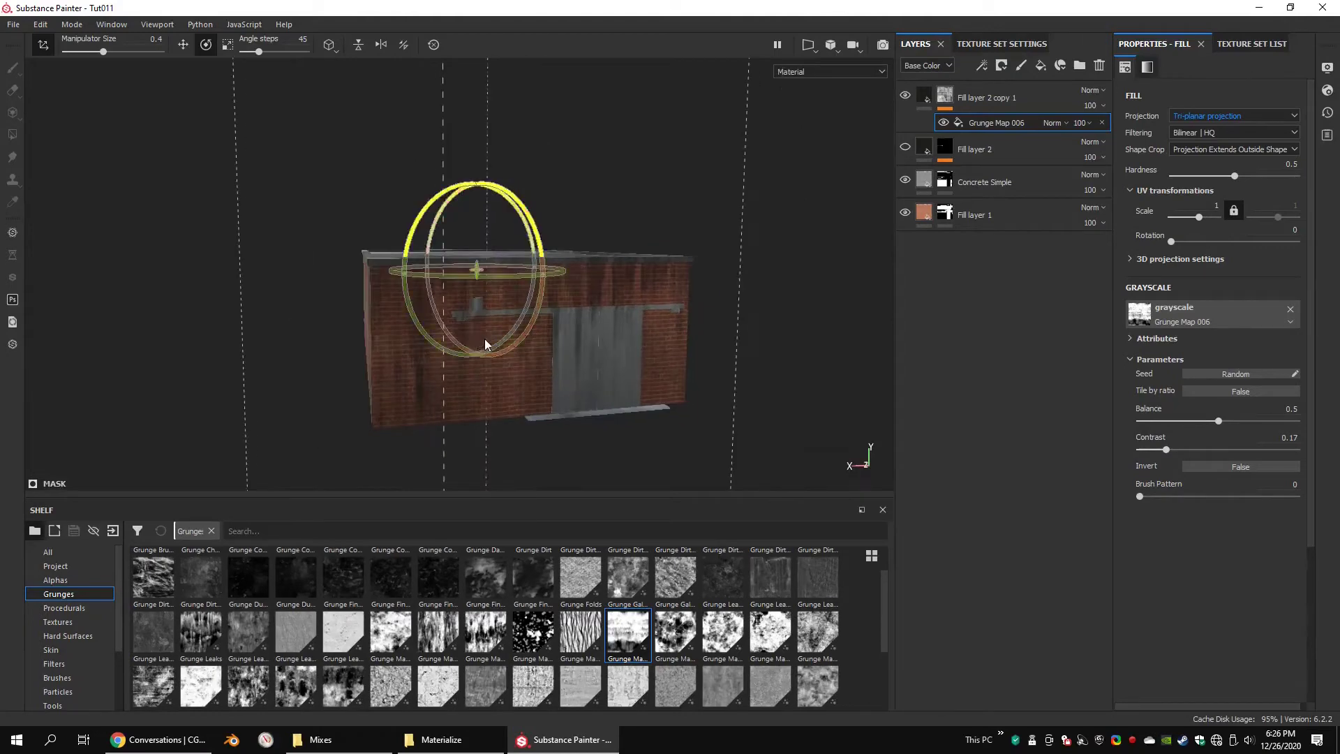
scroll(487, 343, "up", 4)
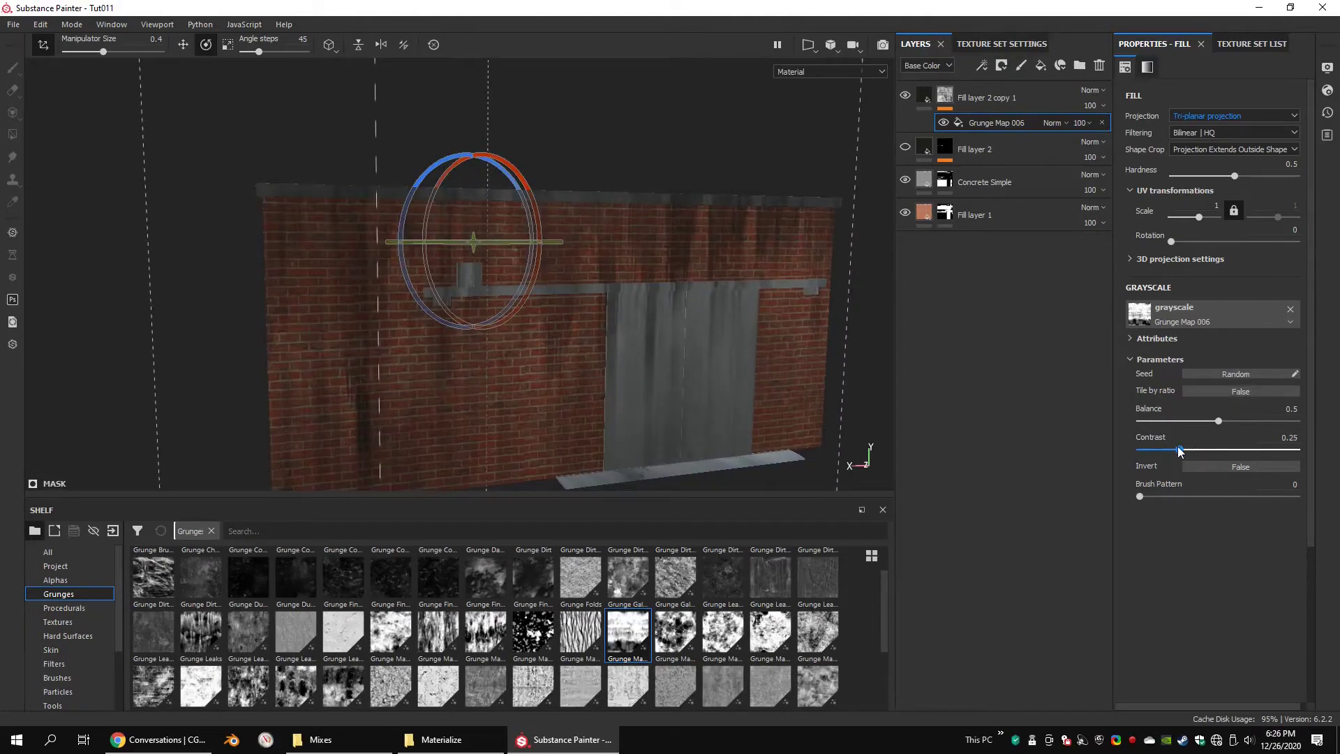
left_click_drag(425, 231, 600, 245, "alt")
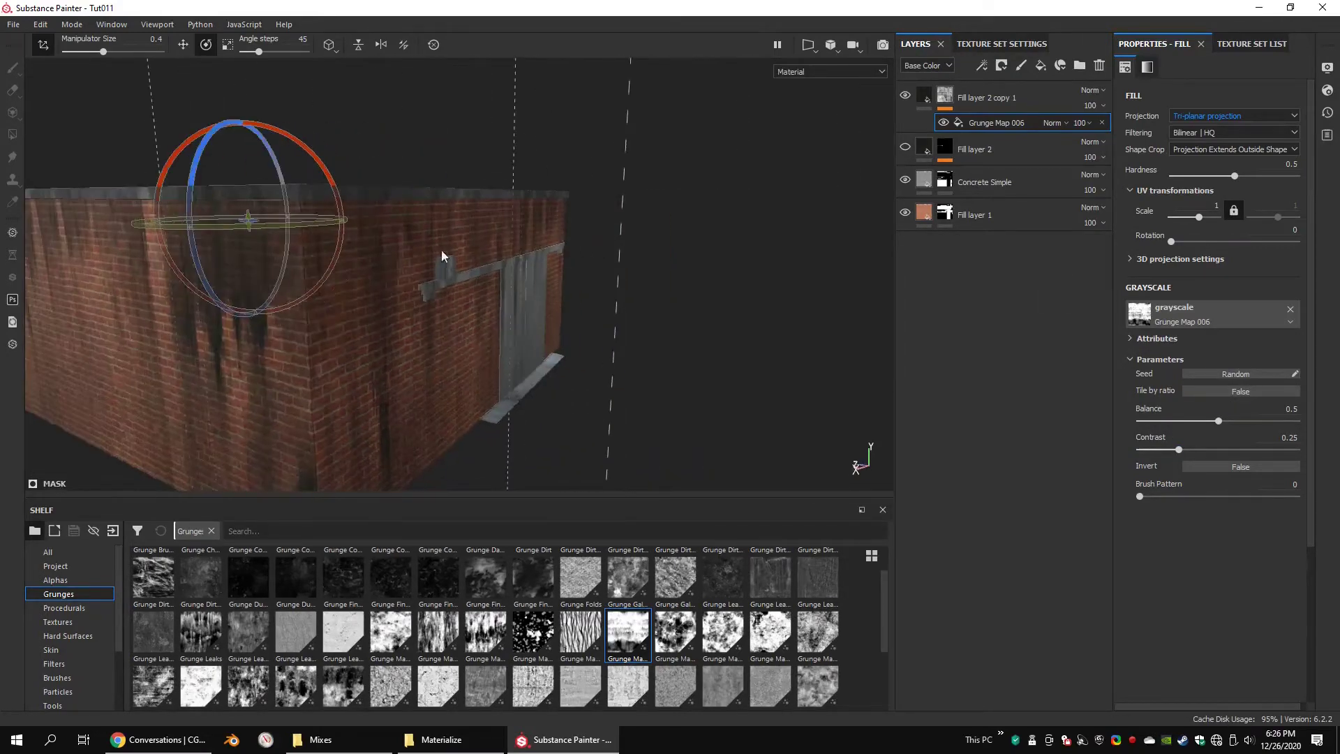
Add a paint effect above Grunge Map 006 in the mask of Fill layer 2 copy 1 and rotate the environment lighting to brighten the walls.
scroll(518, 255, "down", 3)
left_click_drag(479, 255, 524, 290, "alt")
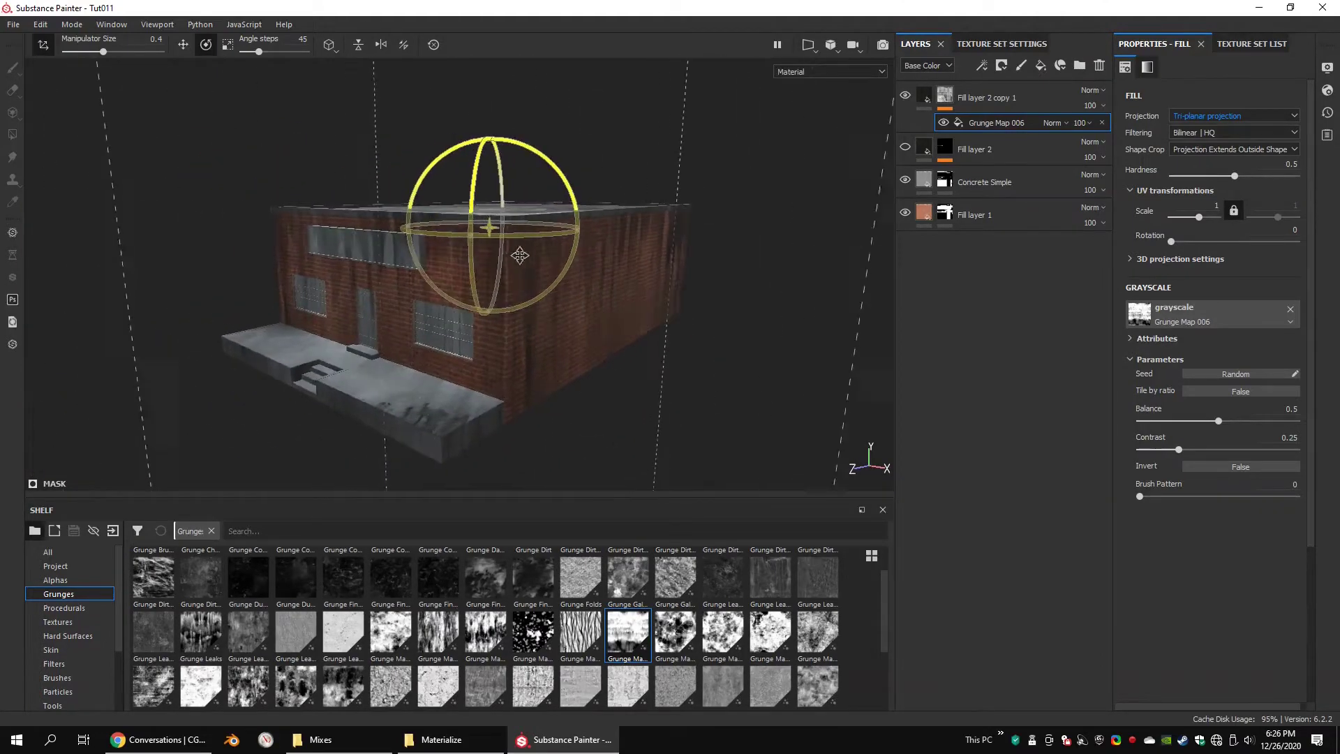
key("w")
left_click(946, 95)
right_click(947, 90)
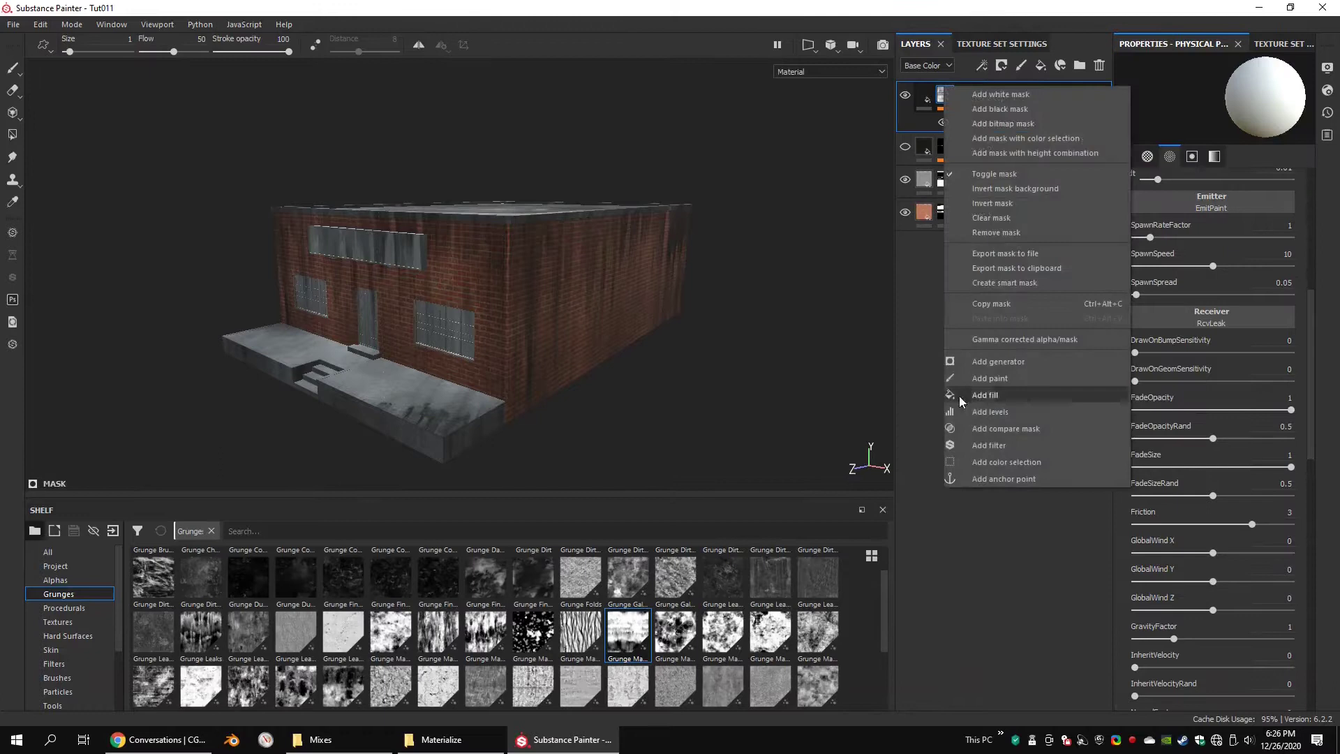
left_click(982, 378)
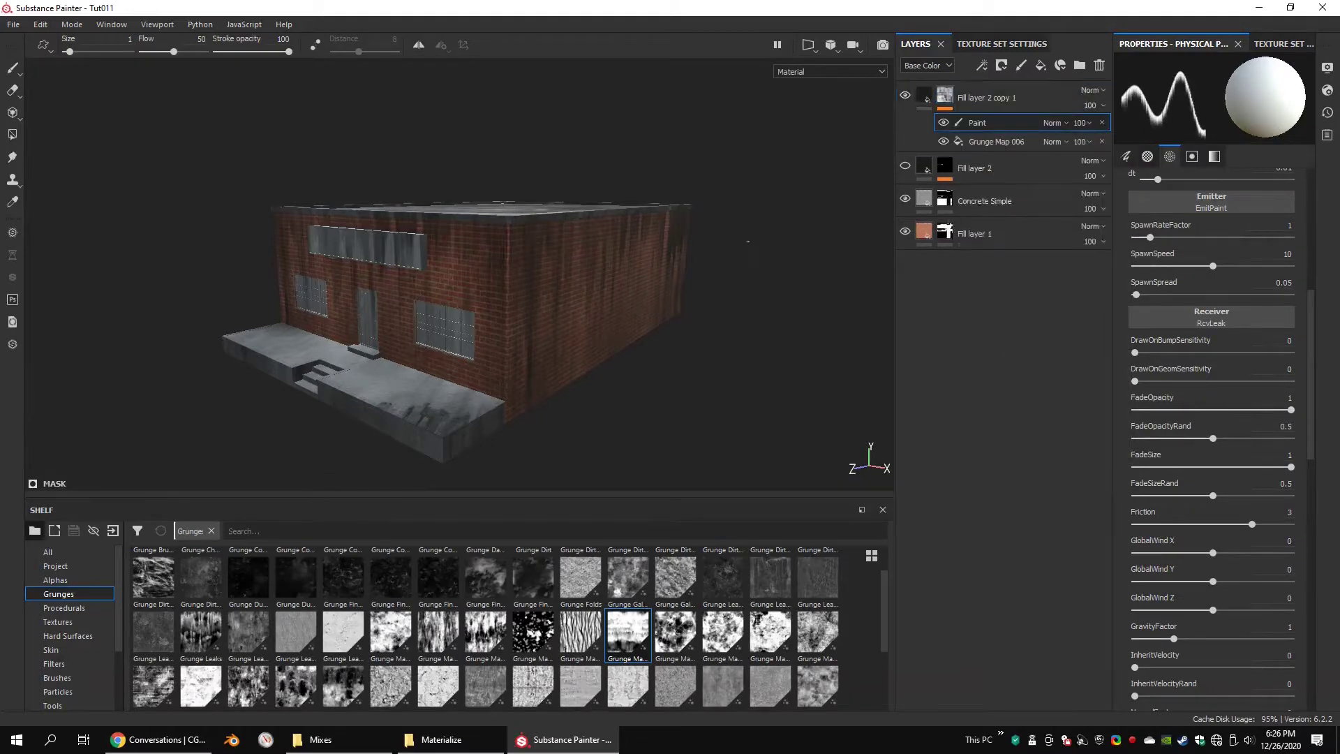
right_click_drag(595, 248, 644, 246, "shift")
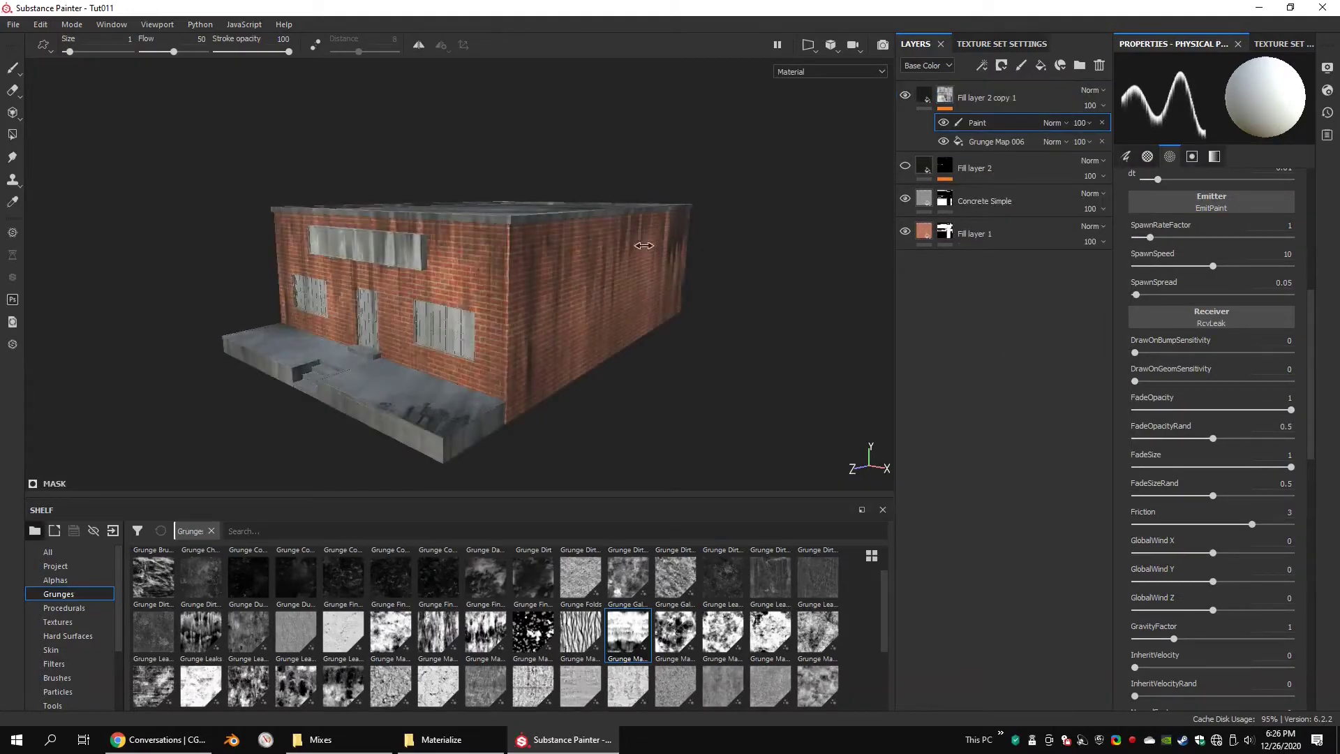
Fill the entire building with black on the mask's paint effect, using Polygon Fill in mesh mode with color 0.
left_click(19, 136)
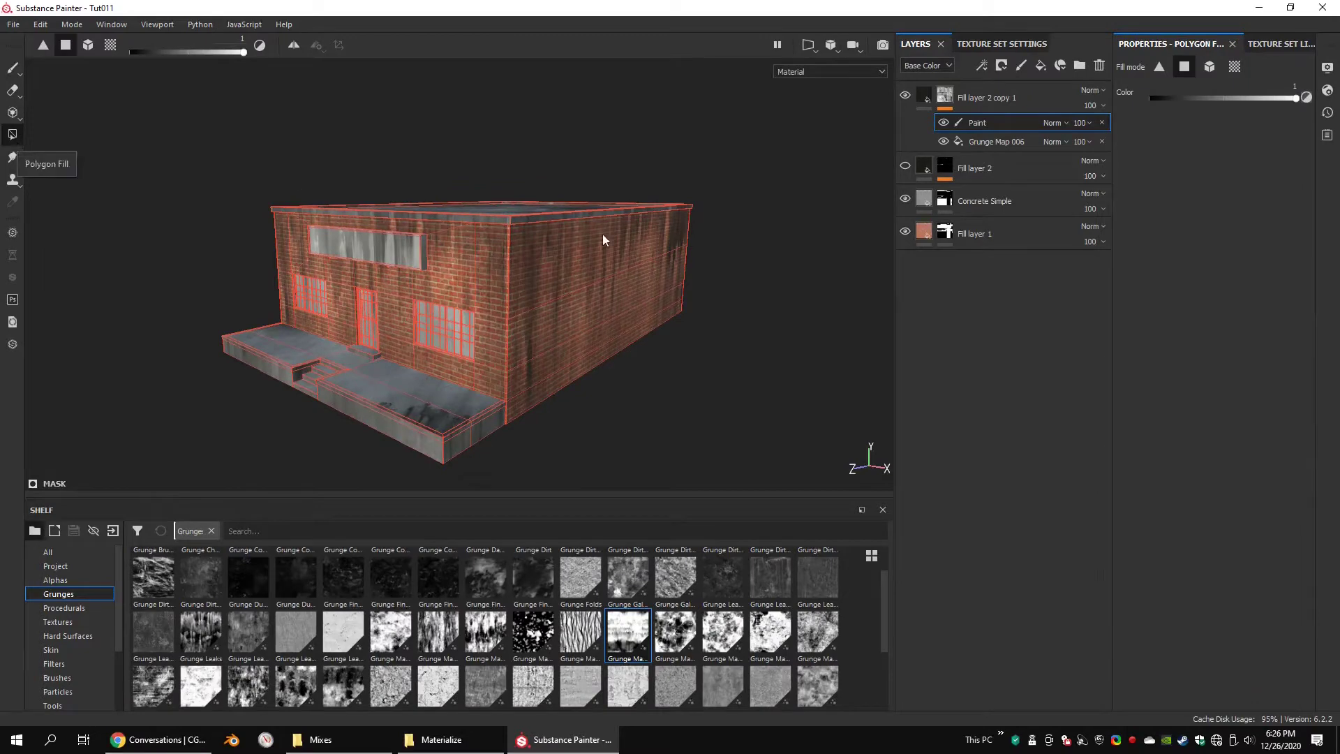
left_click_drag(603, 236, 586, 246, "alt")
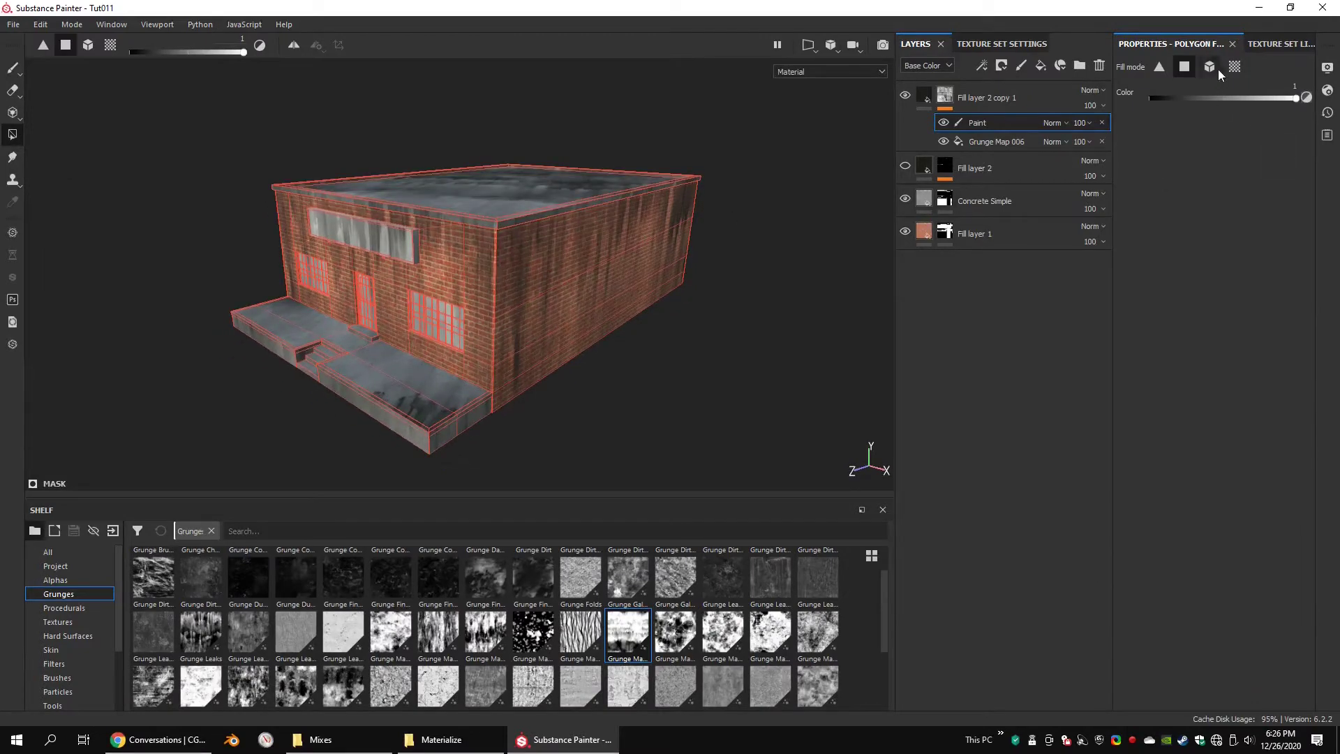
left_click(1210, 66)
left_click_drag(692, 156, 691, 199, "alt")
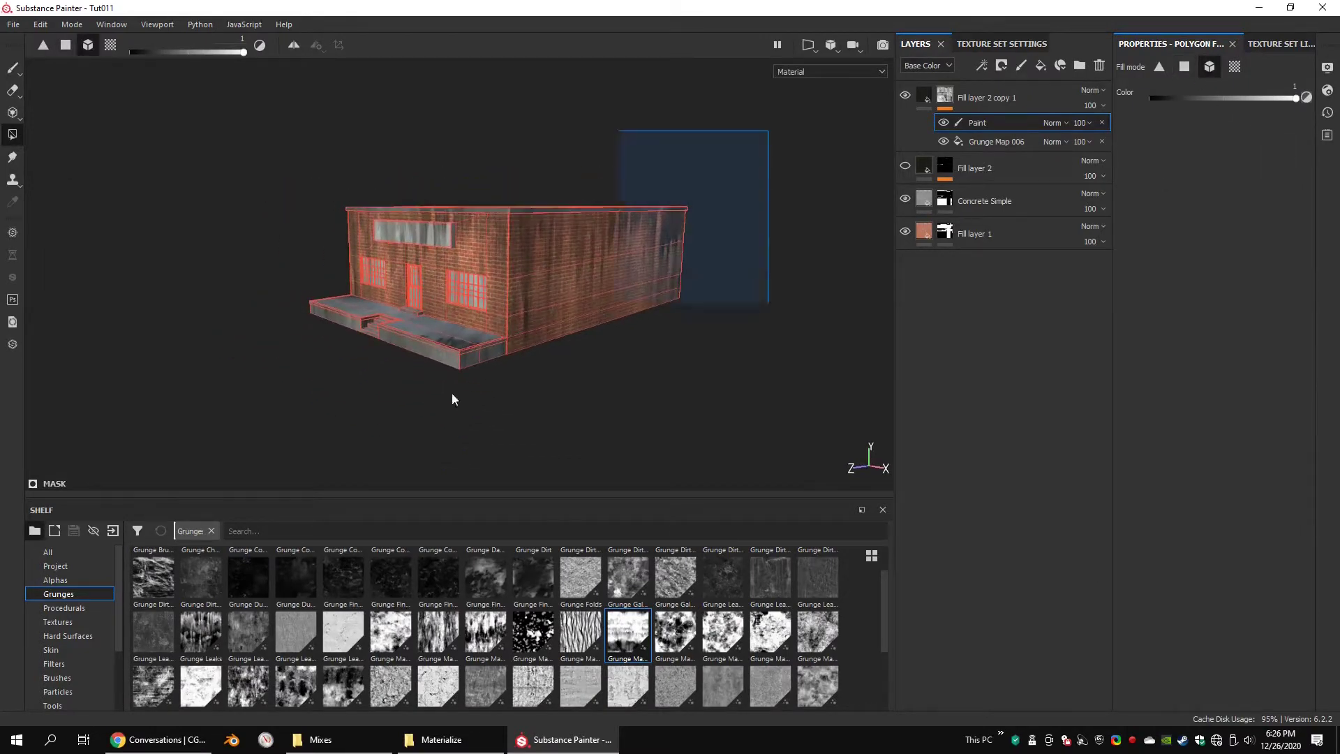
left_click_drag(452, 399, 180, 459)
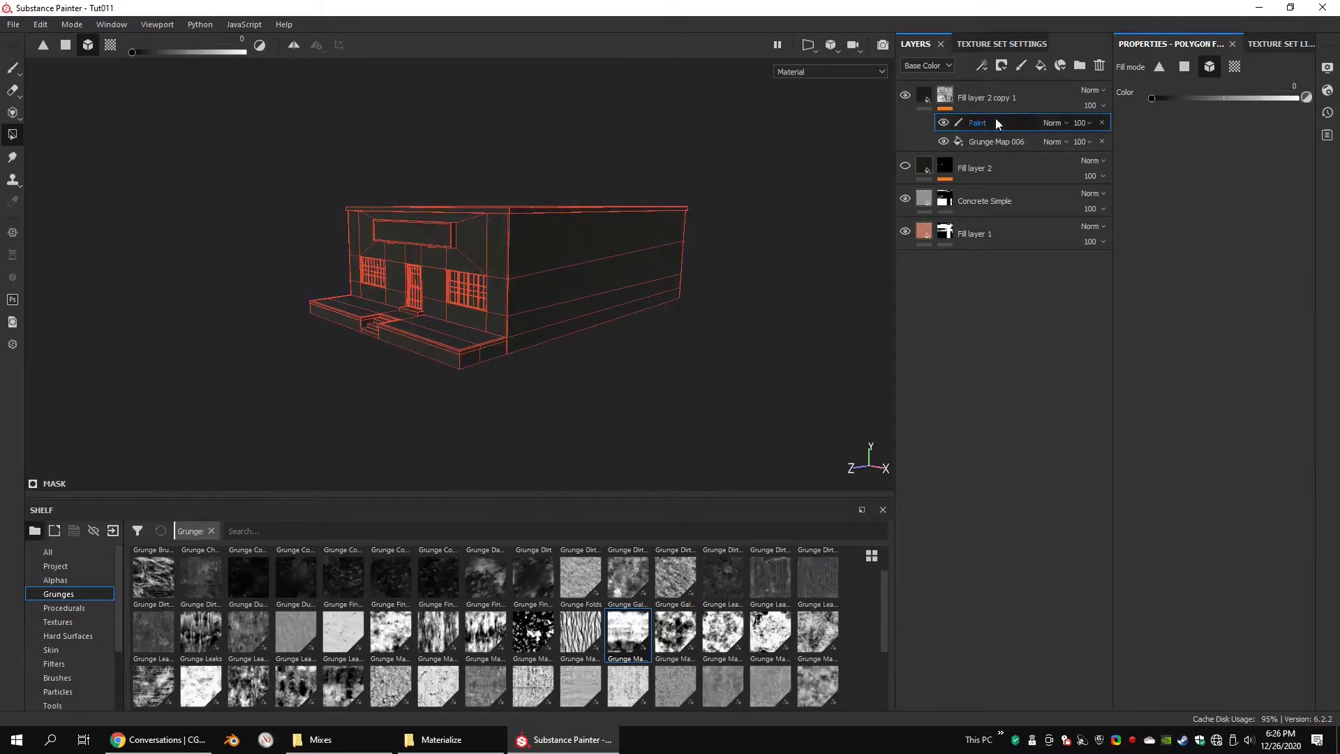
left_click_drag(752, 136, 290, 410)
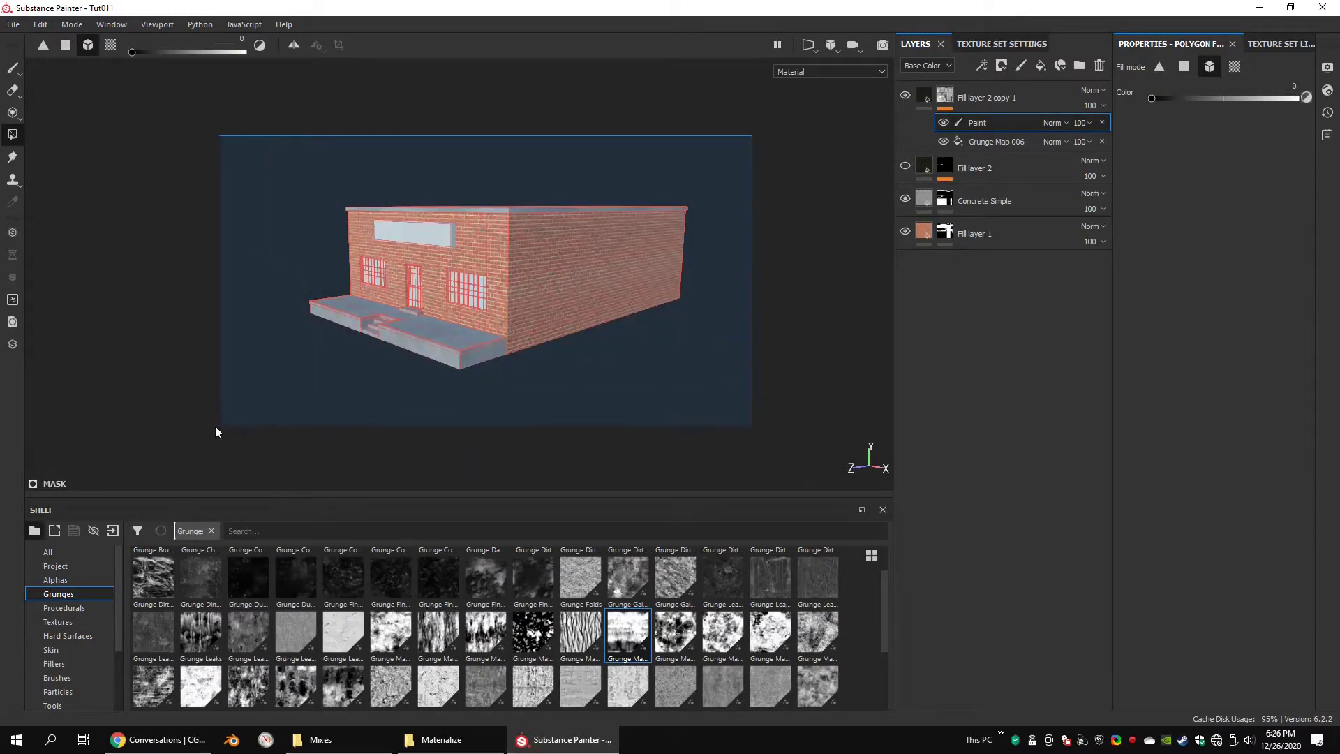
left_click_drag(215, 431, 213, 431)
left_click_drag(613, 284, 663, 234, "alt")
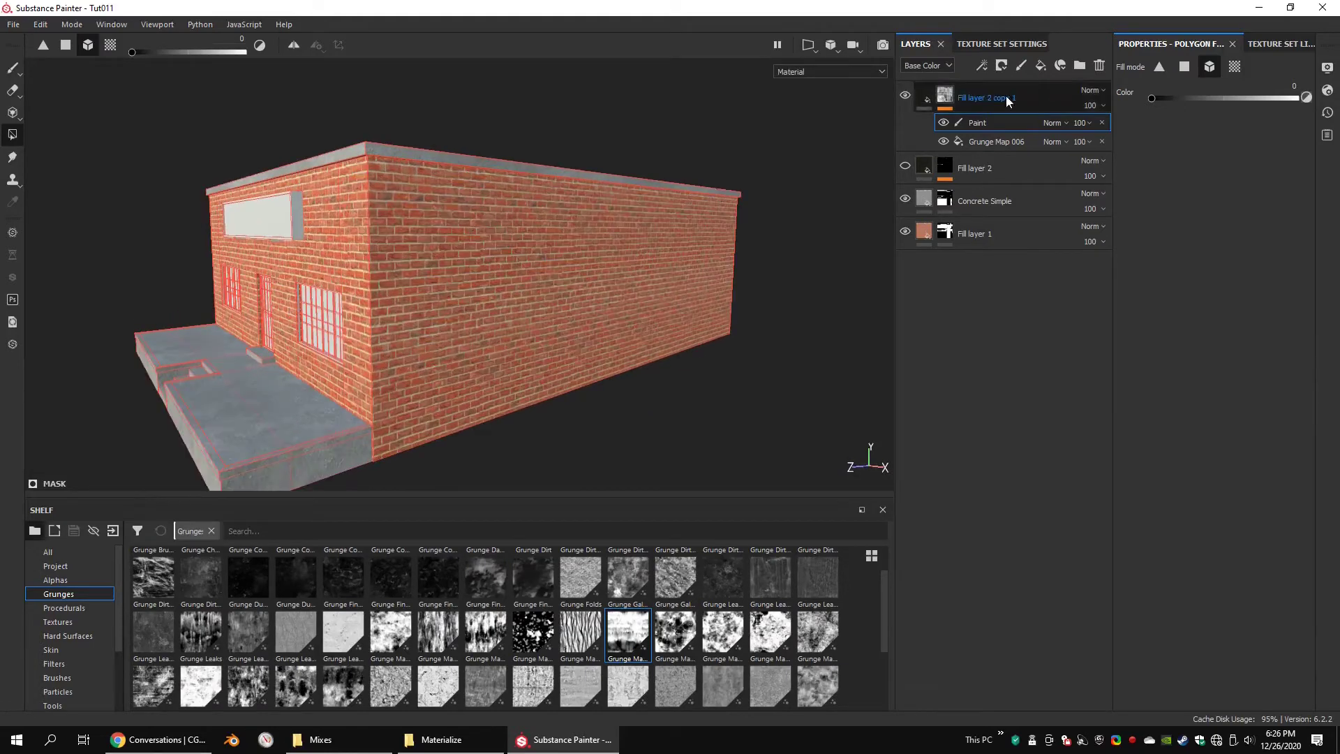
Set the blending mode of the mask's paint effect to Multiply.
right_click(951, 95)
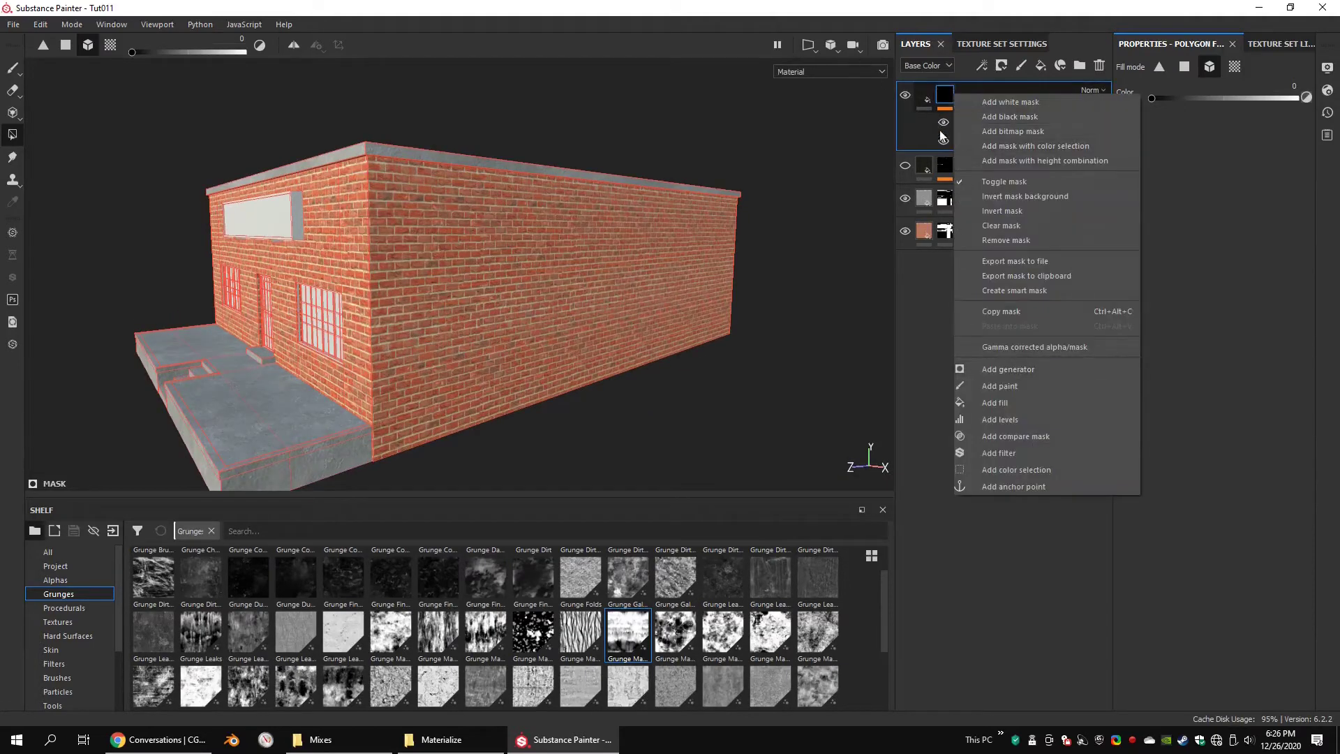
left_click(1000, 387)
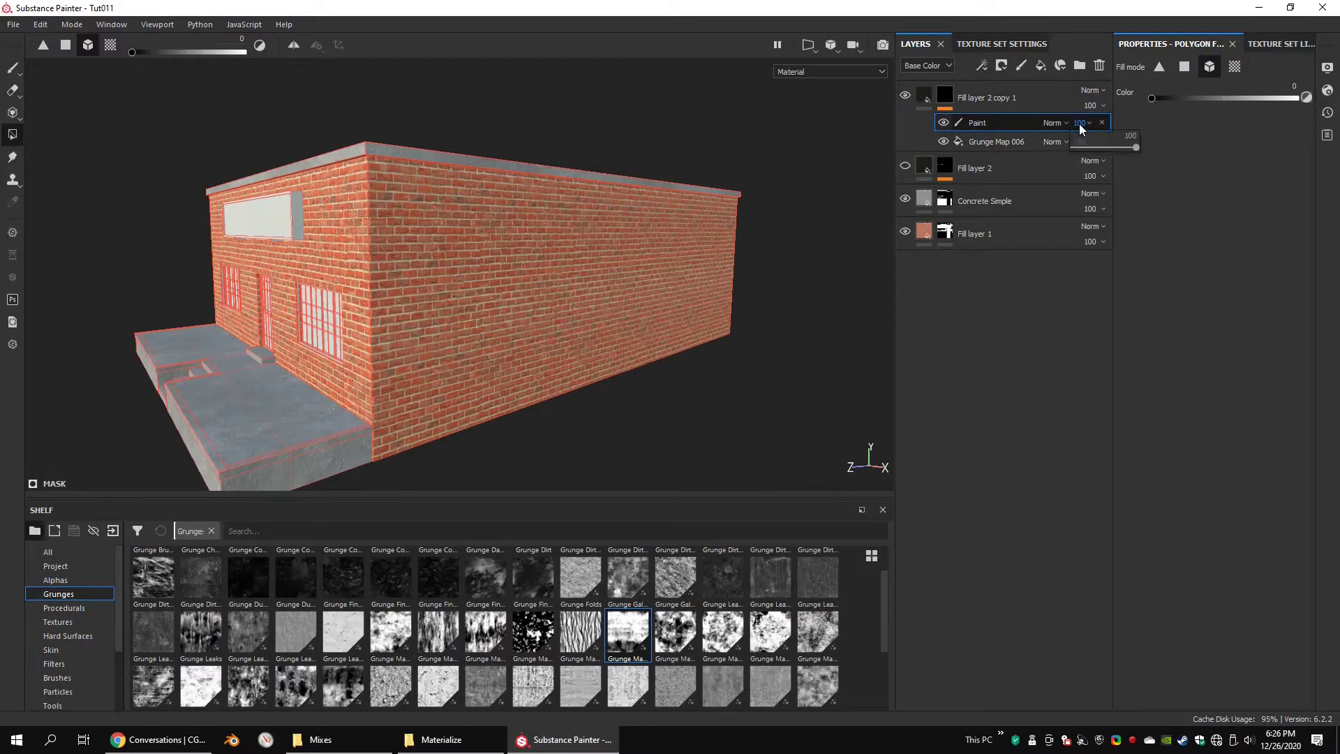
left_click(1056, 123)
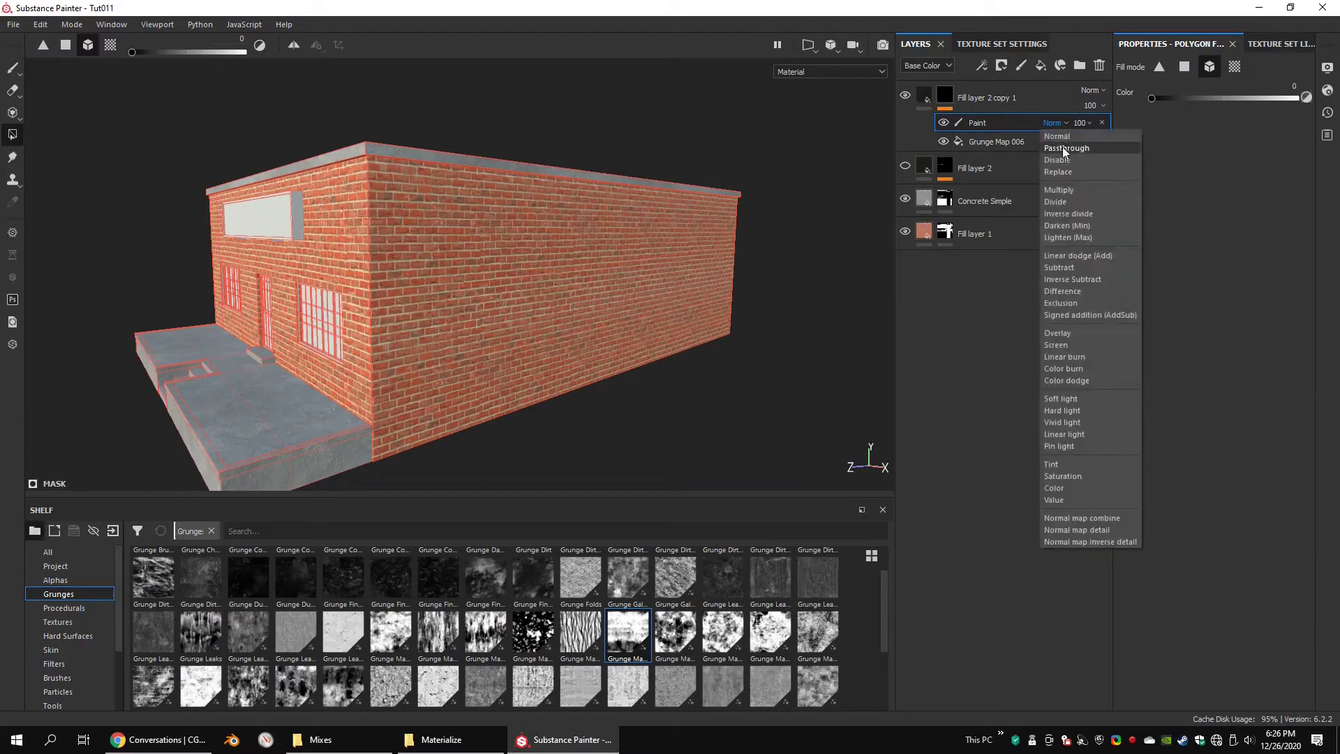
left_click(1064, 186)
Choose the soft concrete brush with the Ground03 alpha for painting on the mask and face the long side wall.
left_click_drag(614, 210, 537, 251, "alt")
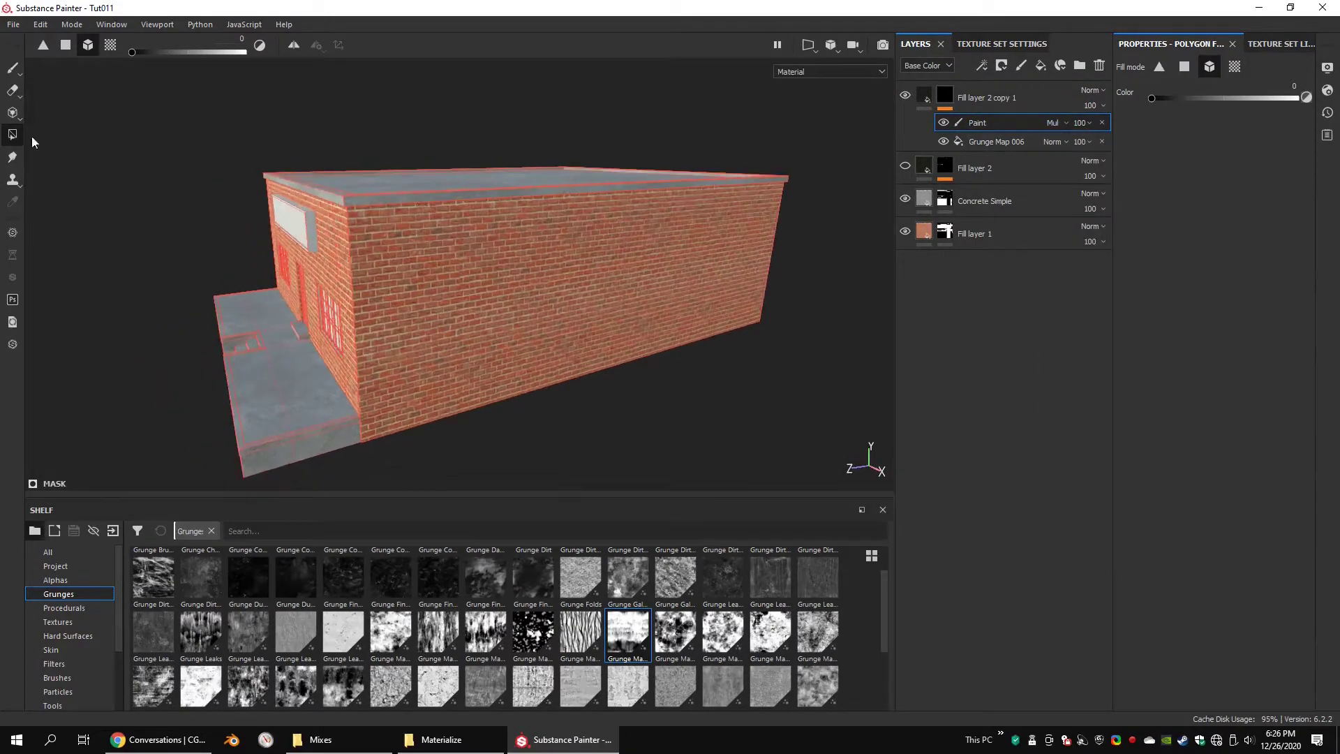
left_click(12, 70)
left_click(49, 678)
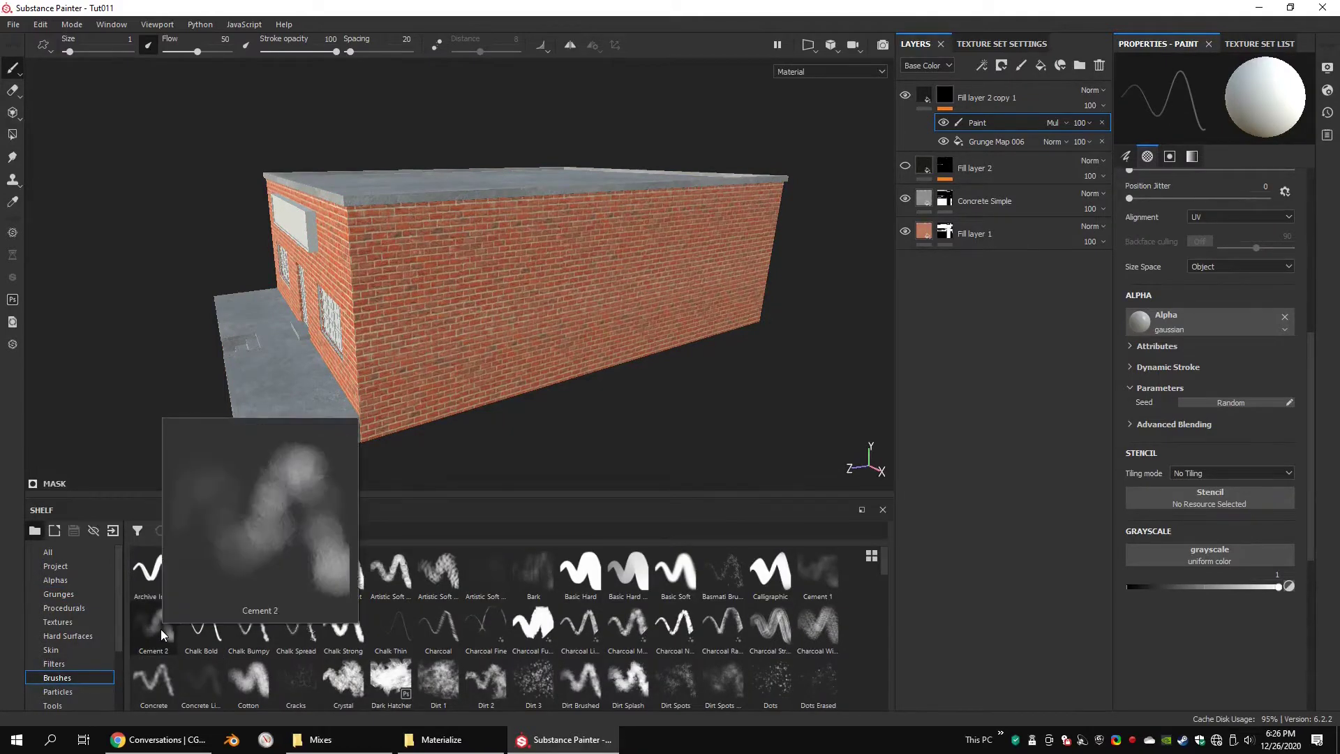
left_click(201, 679)
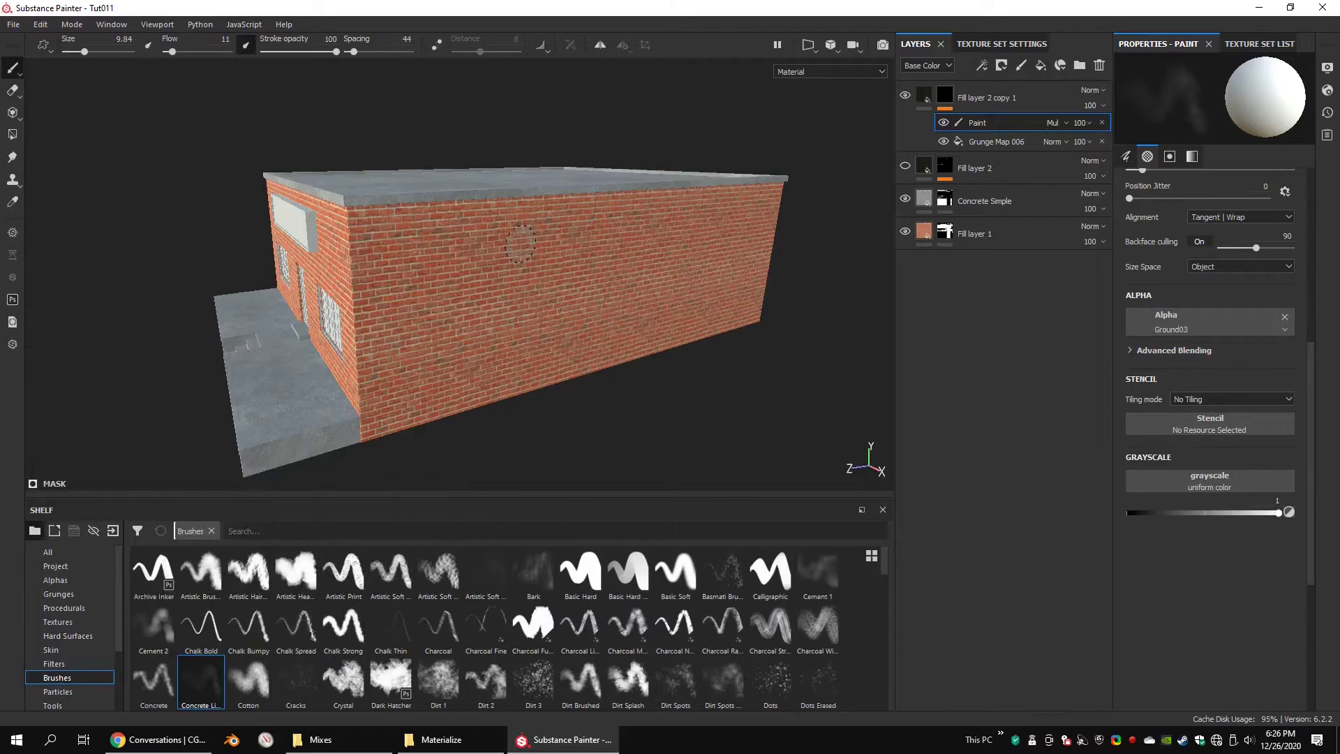
mouse_move(520, 244)
left_mouse_down("alt")
mouse_move(431, 302)
mouse_move(406, 280)
mouse_move(339, 263)
left_mouse_up("alt")
scroll(407, 280, "up", 3)
scroll(389, 266, "down", 3)
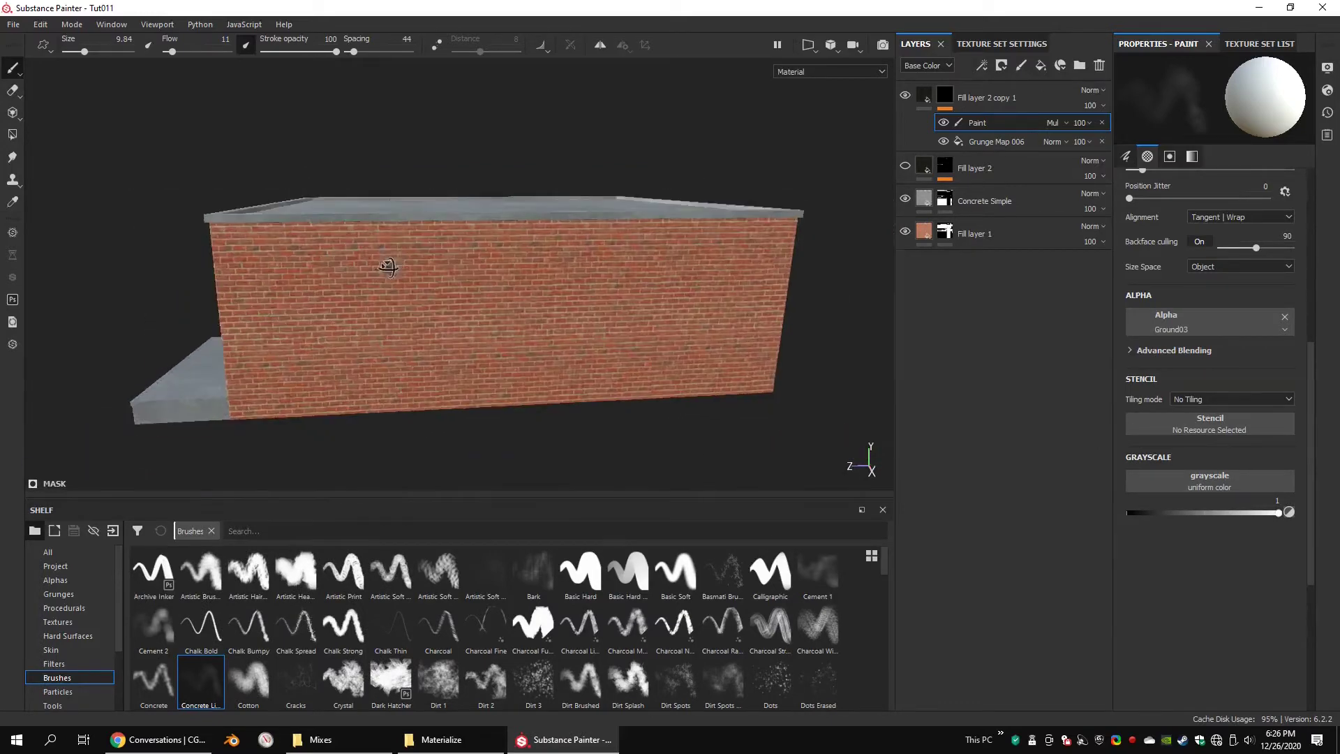
Set the brush's backface culling angle to 65.91.
left_click_drag(1311, 369, 1318, 337)
scroll(1320, 334, "up", 2)
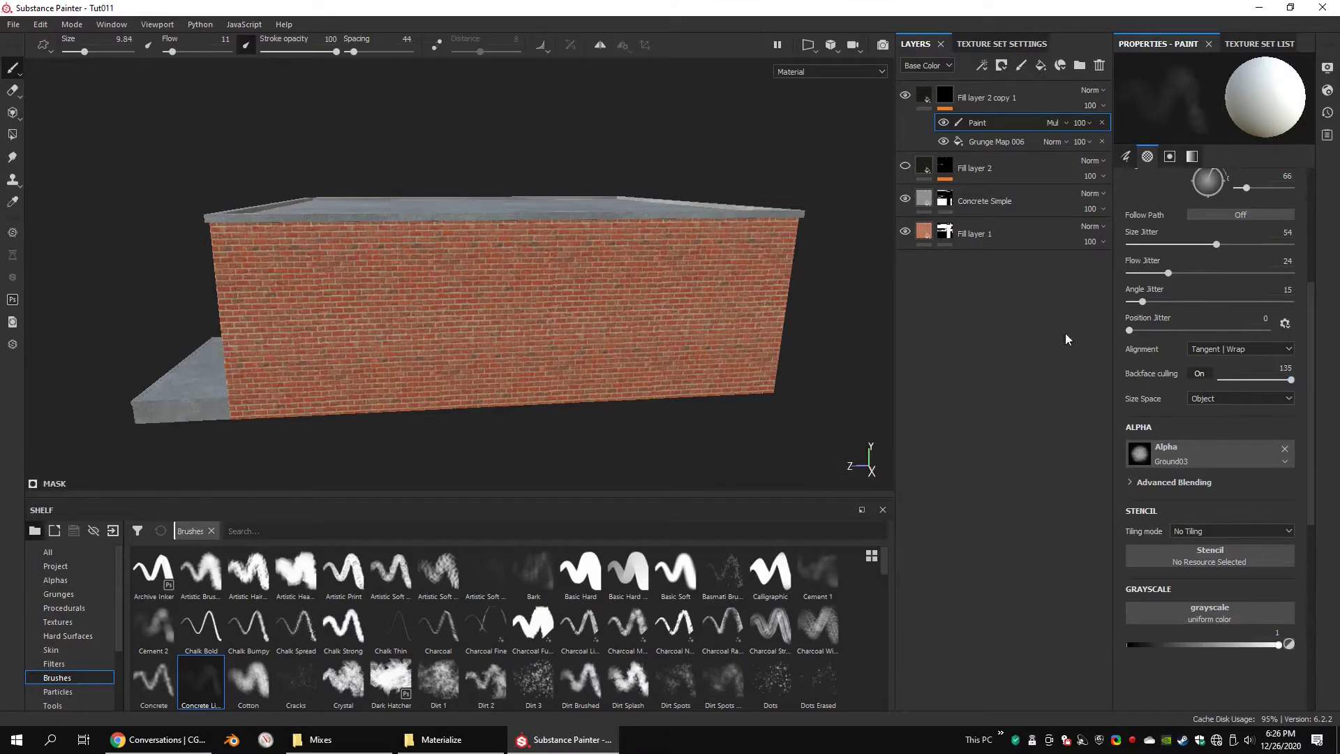
left_click_drag(423, 185, 456, 241, "alt")
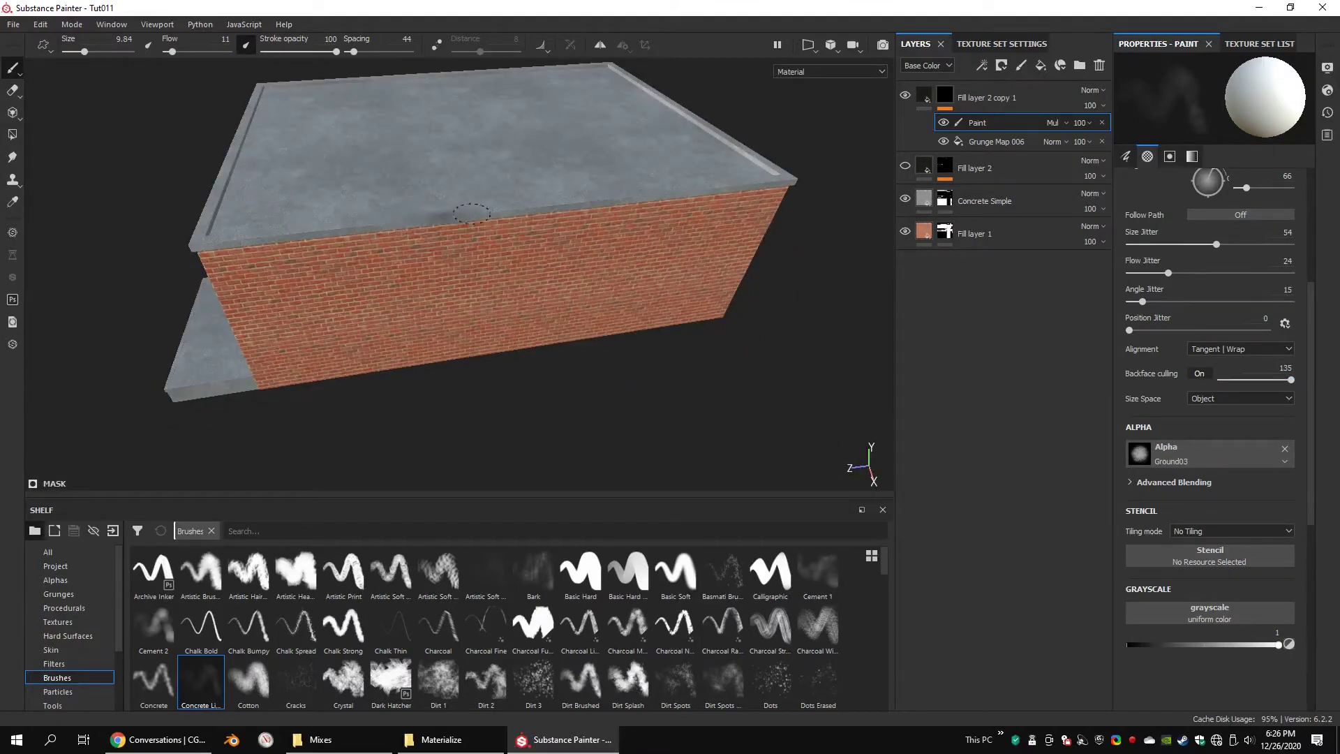
scroll(437, 224, "up", 3)
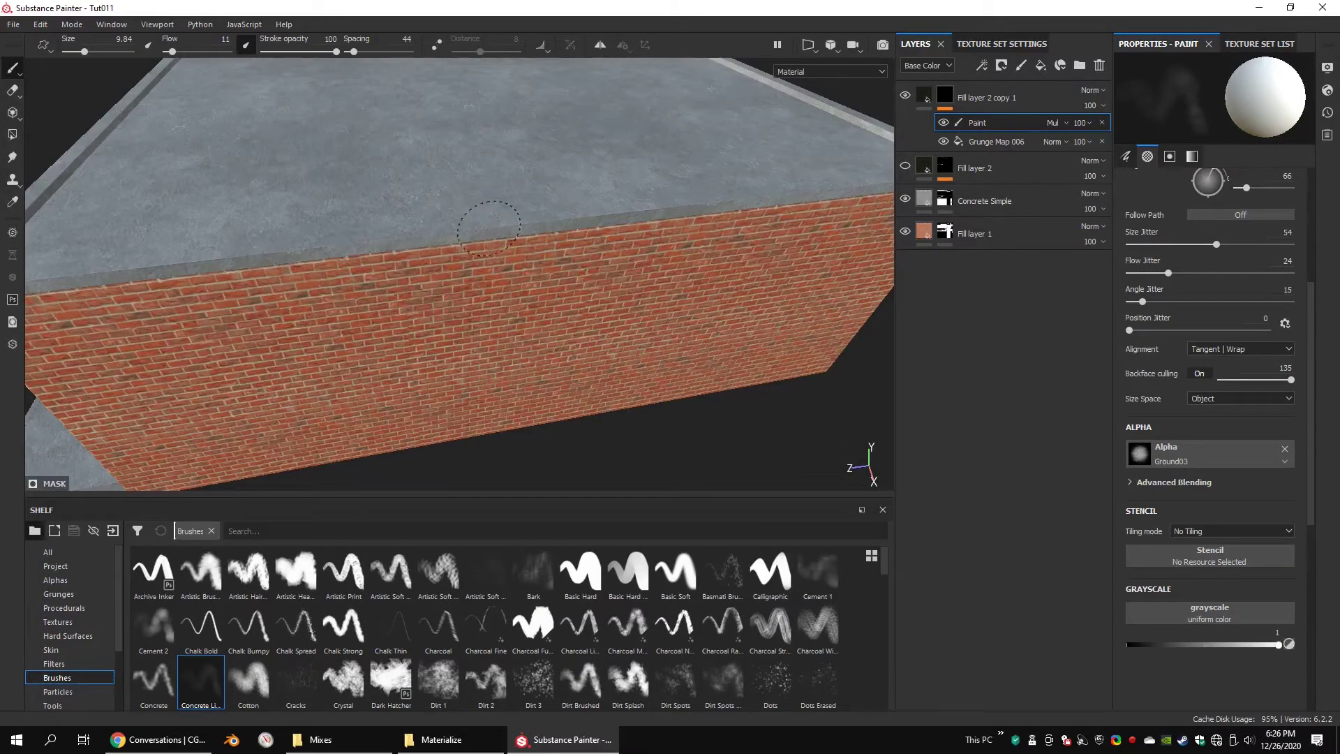
left_click_drag(1292, 379, 1252, 384)
left_click_drag(623, 307, 641, 275, "alt")
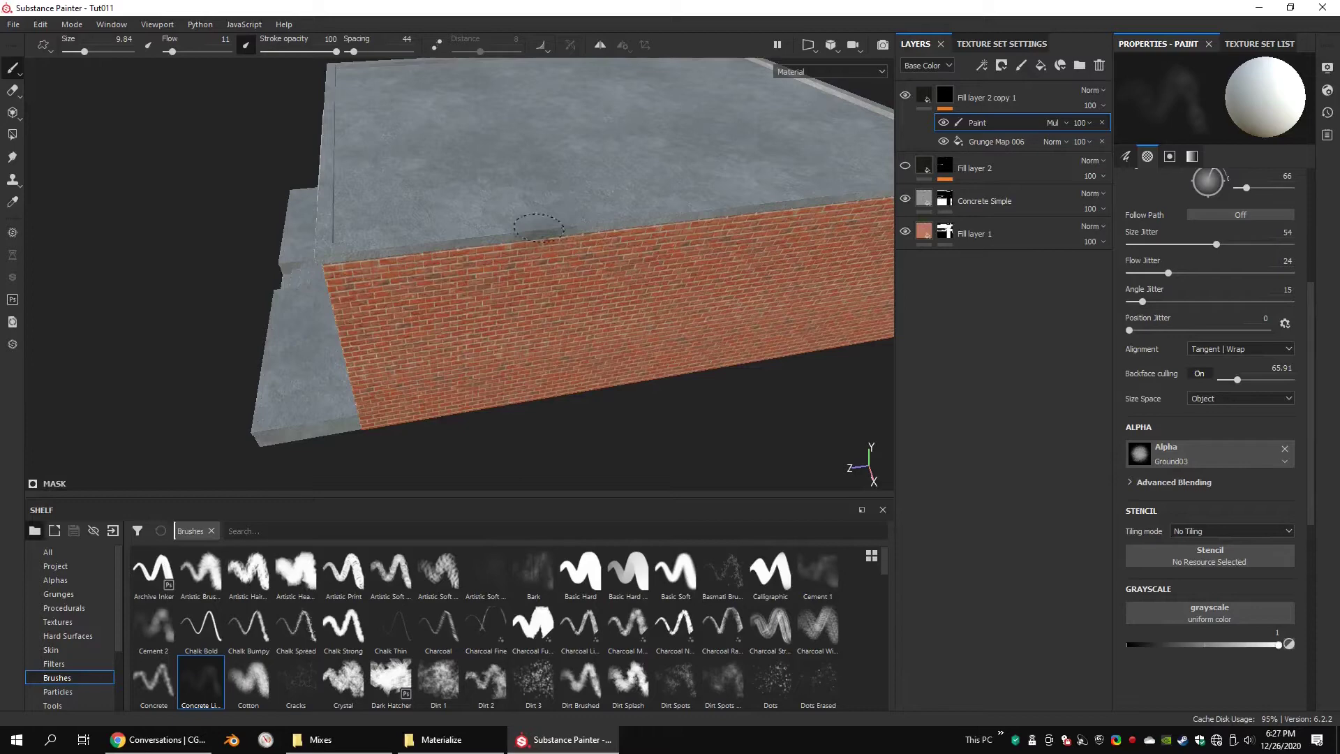
Enlarge the brush to size 14.28 and paint dark grunge along the upper edge of the long side wall.
left_click_drag(553, 293, 340, 228, "alt")
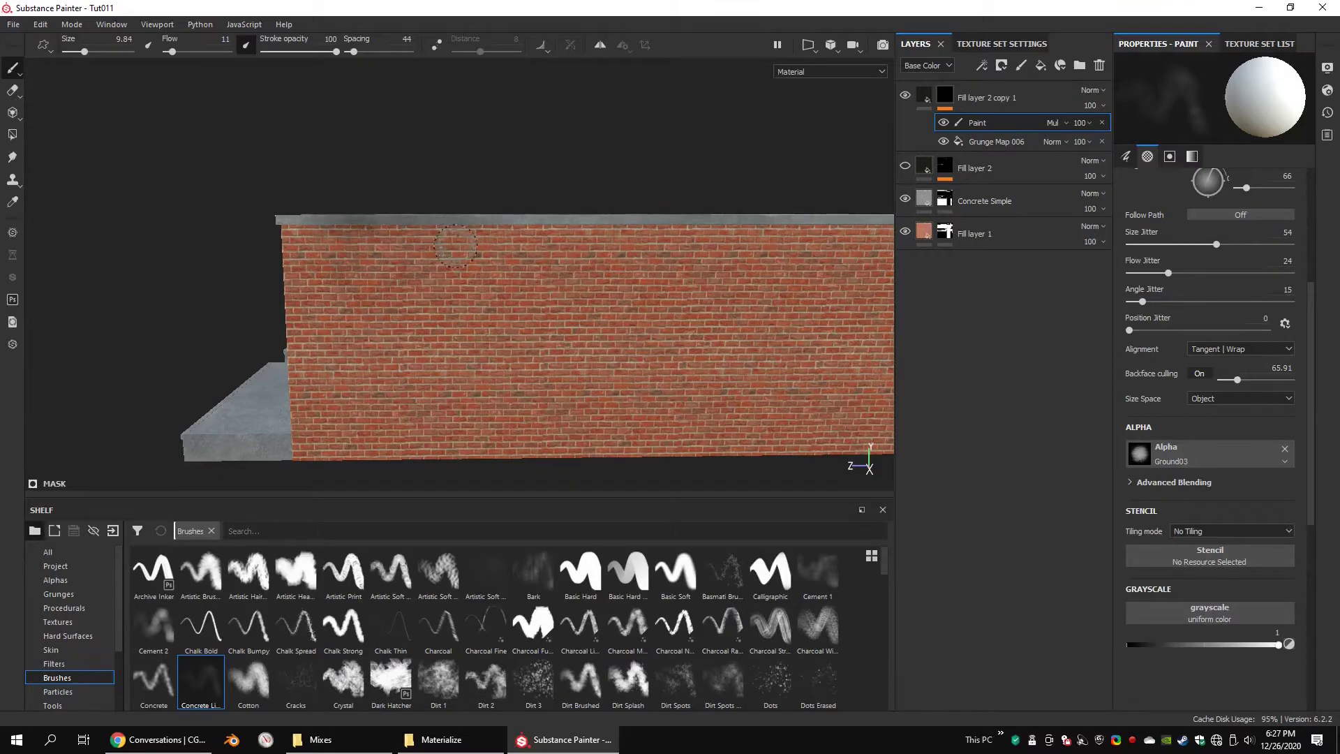
right_click_drag(455, 245, 477, 244, "ctrl")
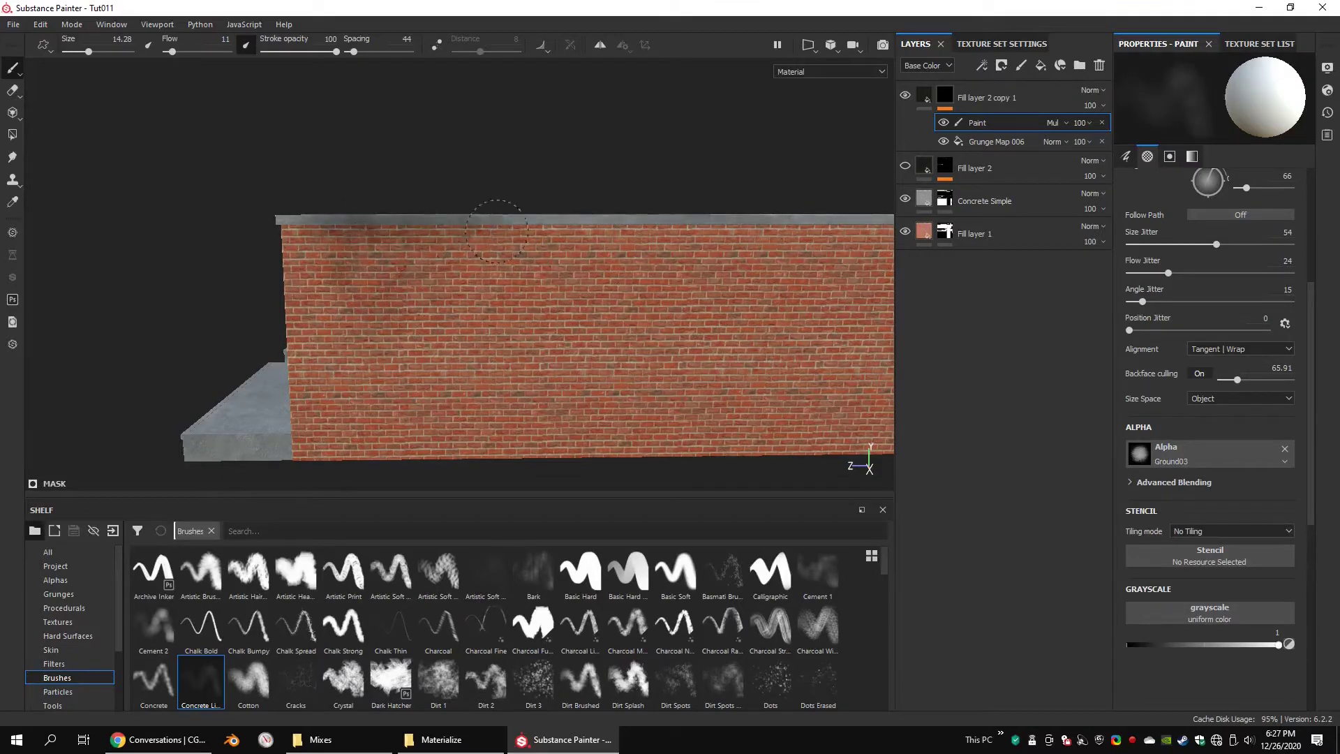
left_click(997, 142)
left_click(977, 123)
mouse_move(503, 217)
left_mouse_down()
mouse_move(726, 234)
mouse_move(789, 220)
left_mouse_up()
middle_click_drag(469, 220, 246, 208, "alt")
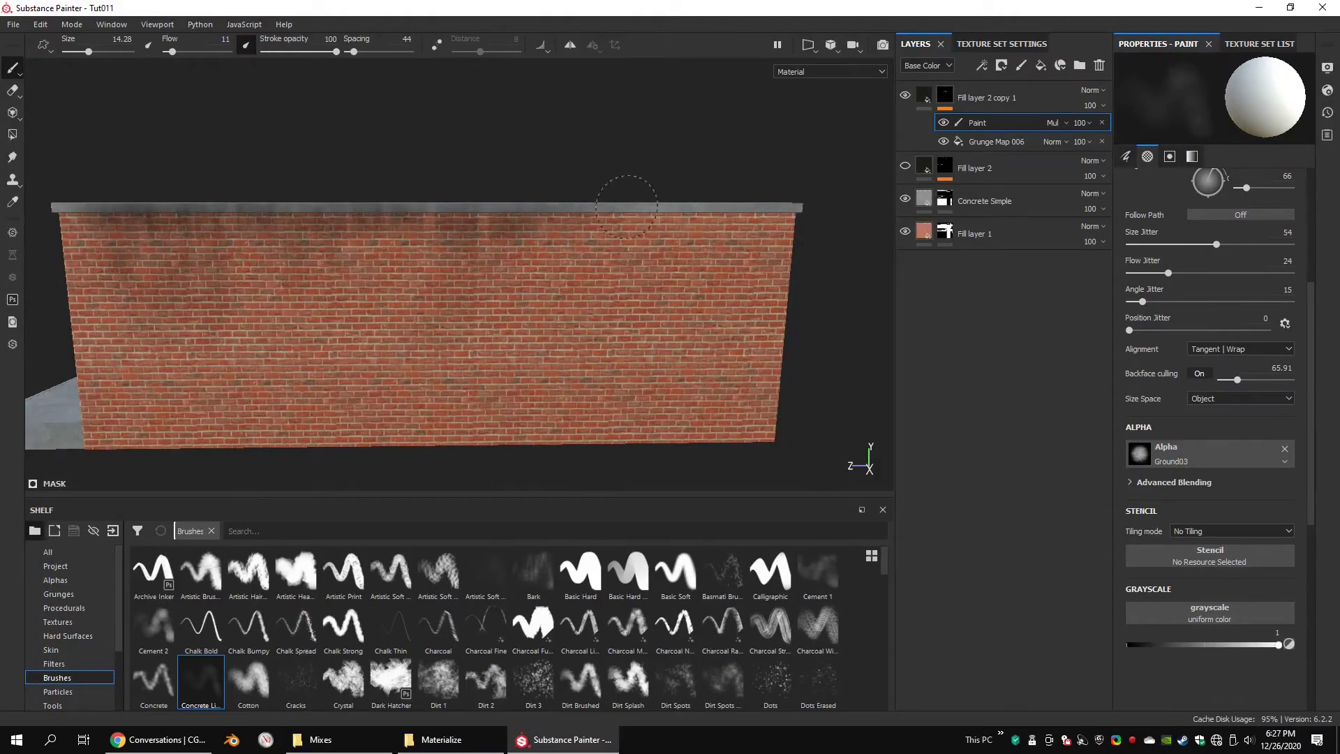
mouse_move(627, 207)
left_mouse_down()
mouse_move(790, 200)
mouse_move(112, 212)
left_mouse_up()
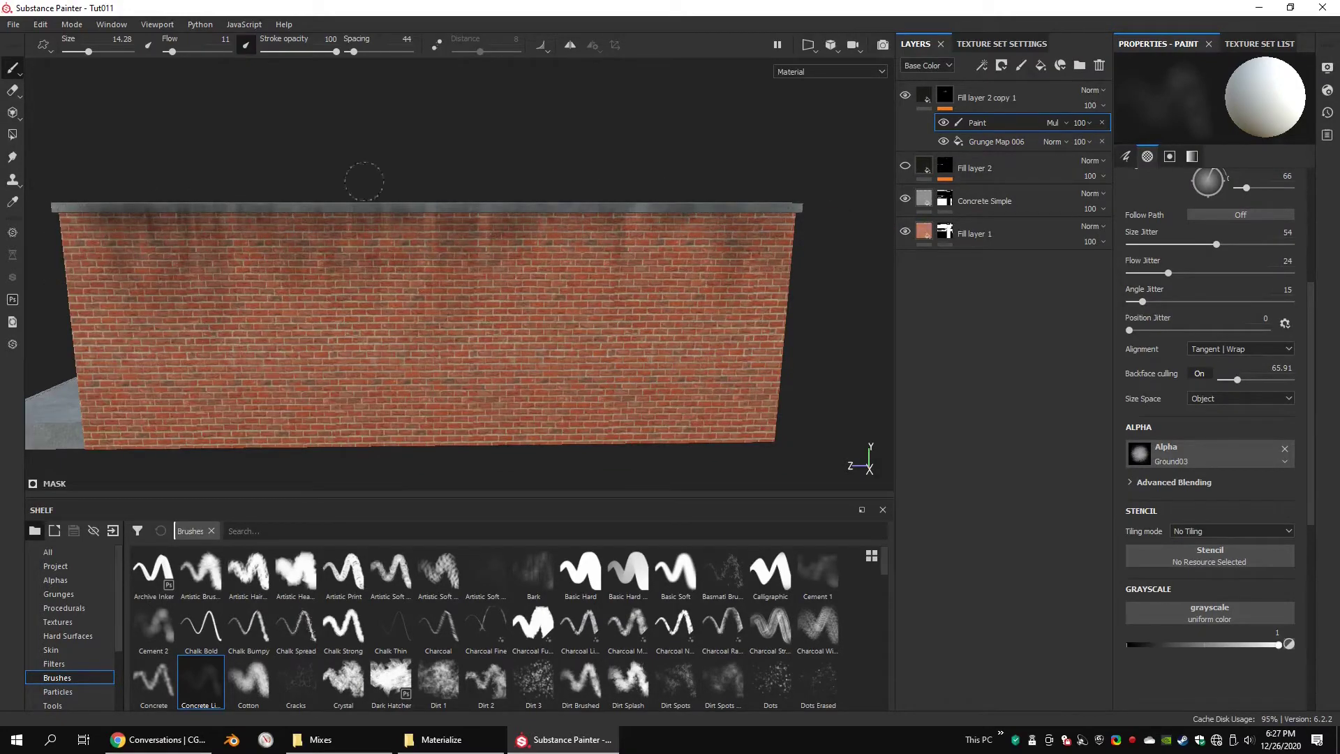
With the paint effect temporarily hidden, set Grunge Map 006's contrast to 0.1 and balance to 0.3.
left_click_drag(812, 214, 614, 230, "alt")
scroll(485, 252, "down", 3)
left_click(943, 122)
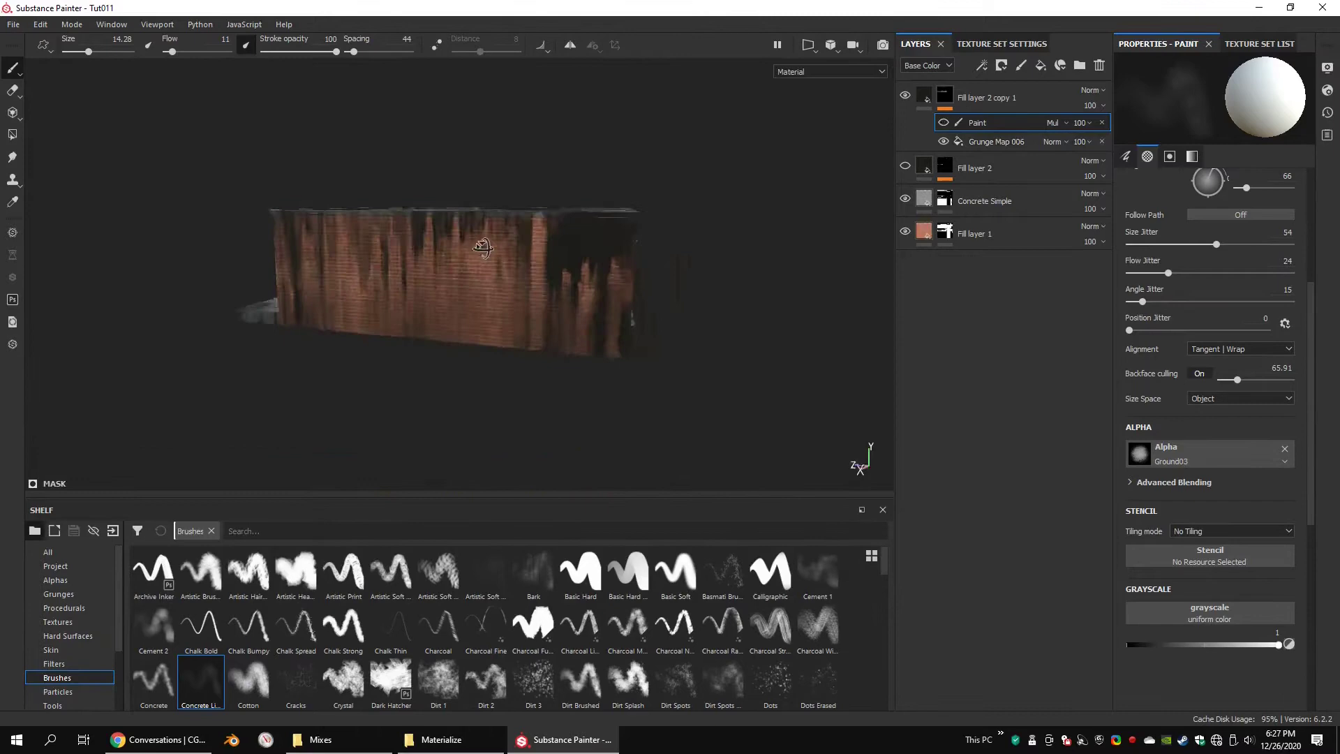
left_click_drag(484, 252, 628, 245, "alt")
scroll(484, 251, "up", 4)
left_click(996, 141)
left_click_drag(1201, 450, 1187, 421)
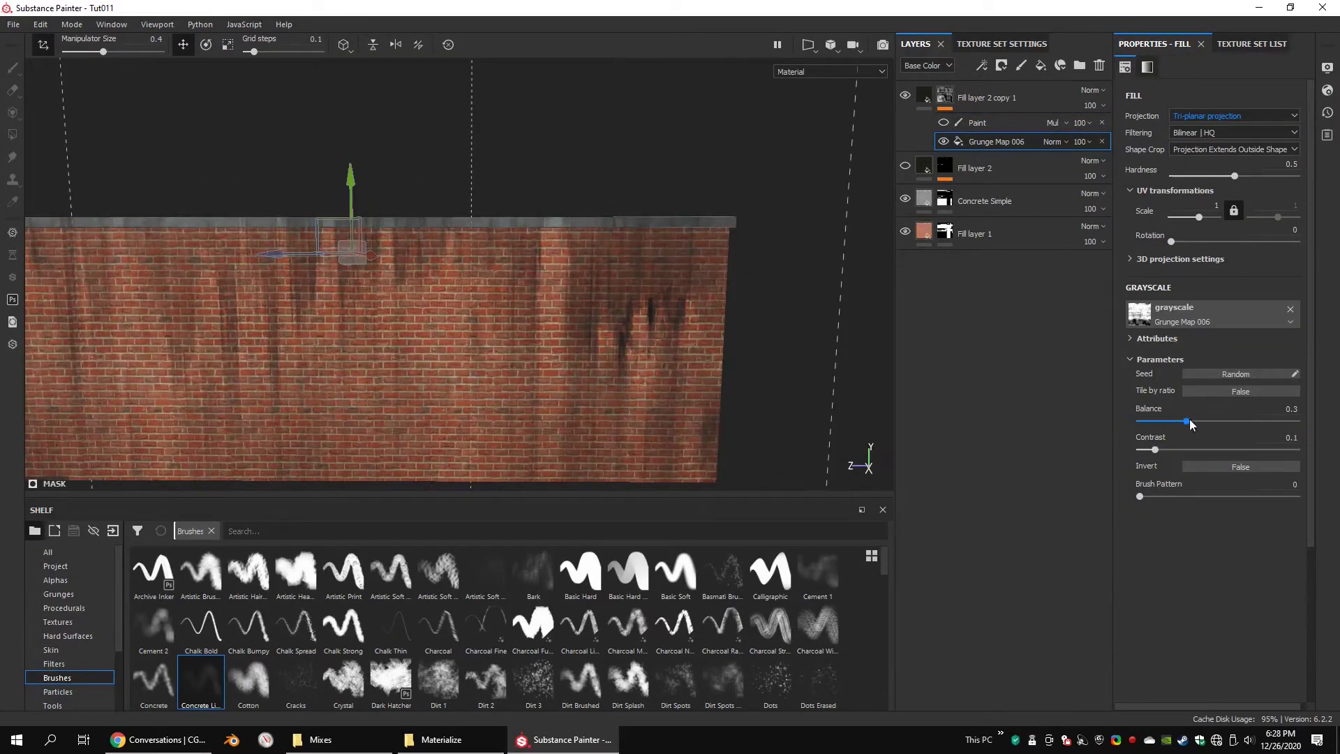
left_click(977, 123)
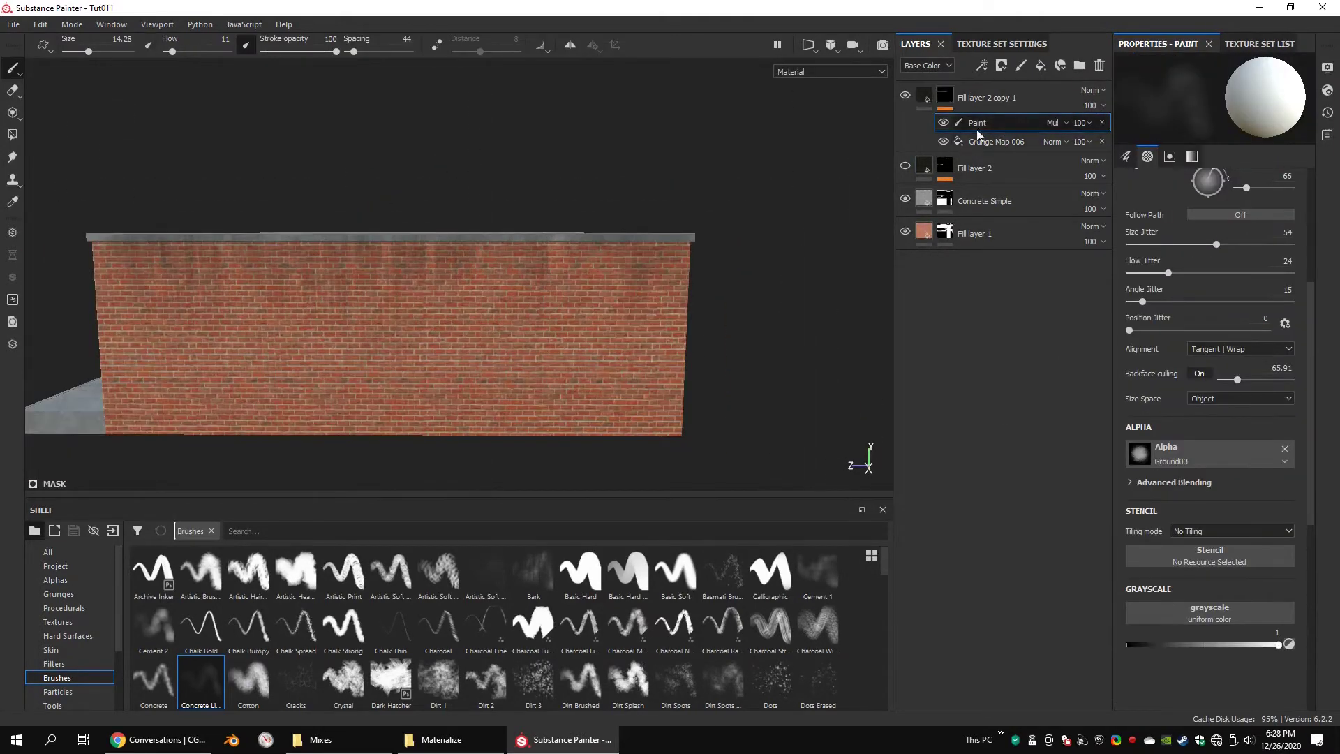
Paint dark grunge along the upper edge of the wall with the large double door.
middle_click_drag(529, 258, 604, 297, "alt")
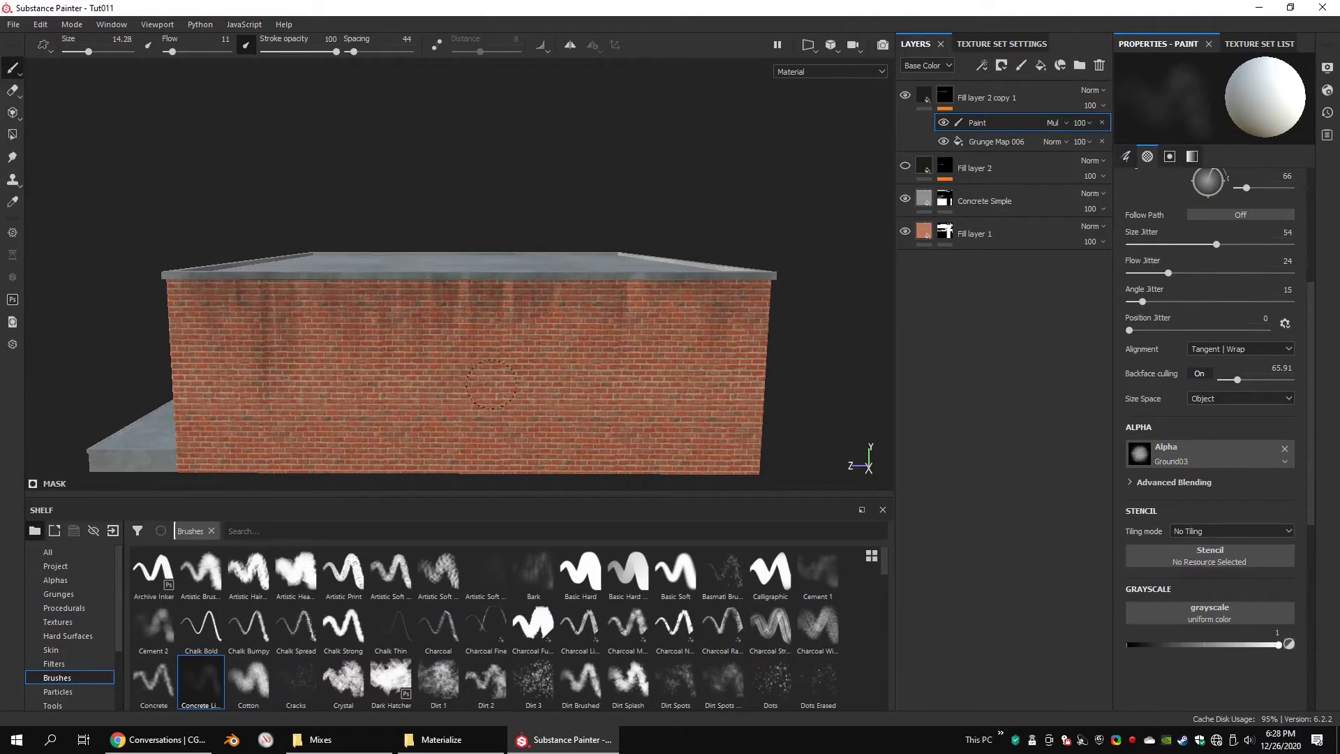
left_click_drag(756, 278, 461, 263, "alt")
mouse_move(359, 245)
left_mouse_down()
mouse_move(419, 227)
mouse_move(552, 239)
left_mouse_up()
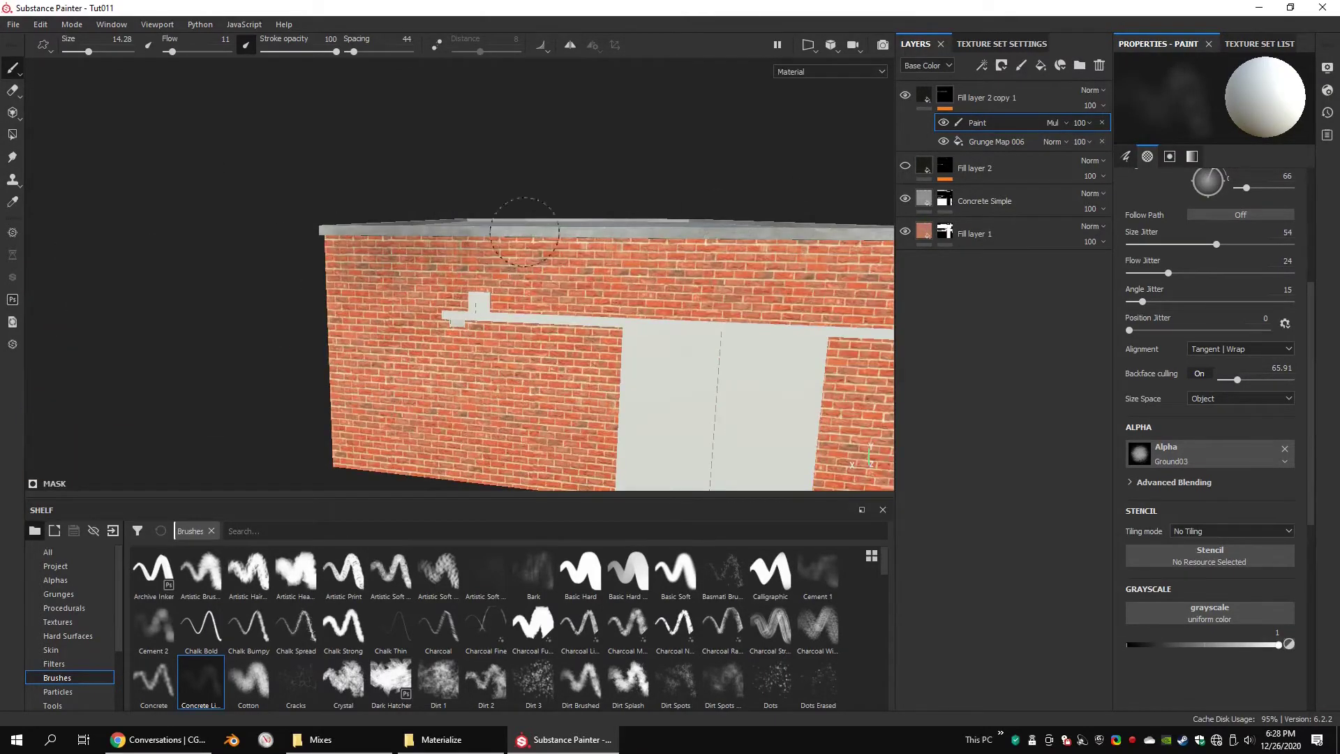
middle_click_drag(639, 248, 447, 267, "alt")
scroll(450, 269, "down", 4)
left_click_drag(488, 276, 572, 303)
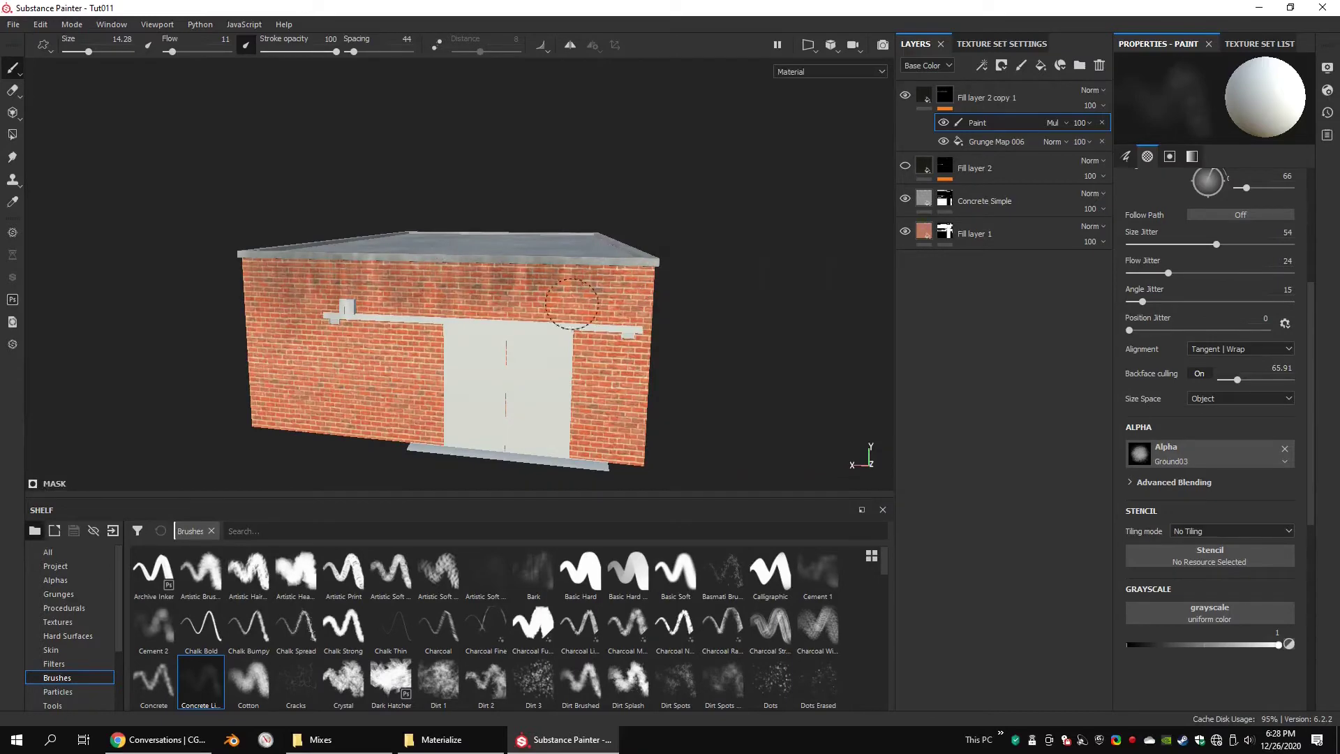
Raise Grunge Map 006's balance to 0.37 with the paint effect temporarily hidden, and return to the paint effect above the door wall.
left_click(943, 122)
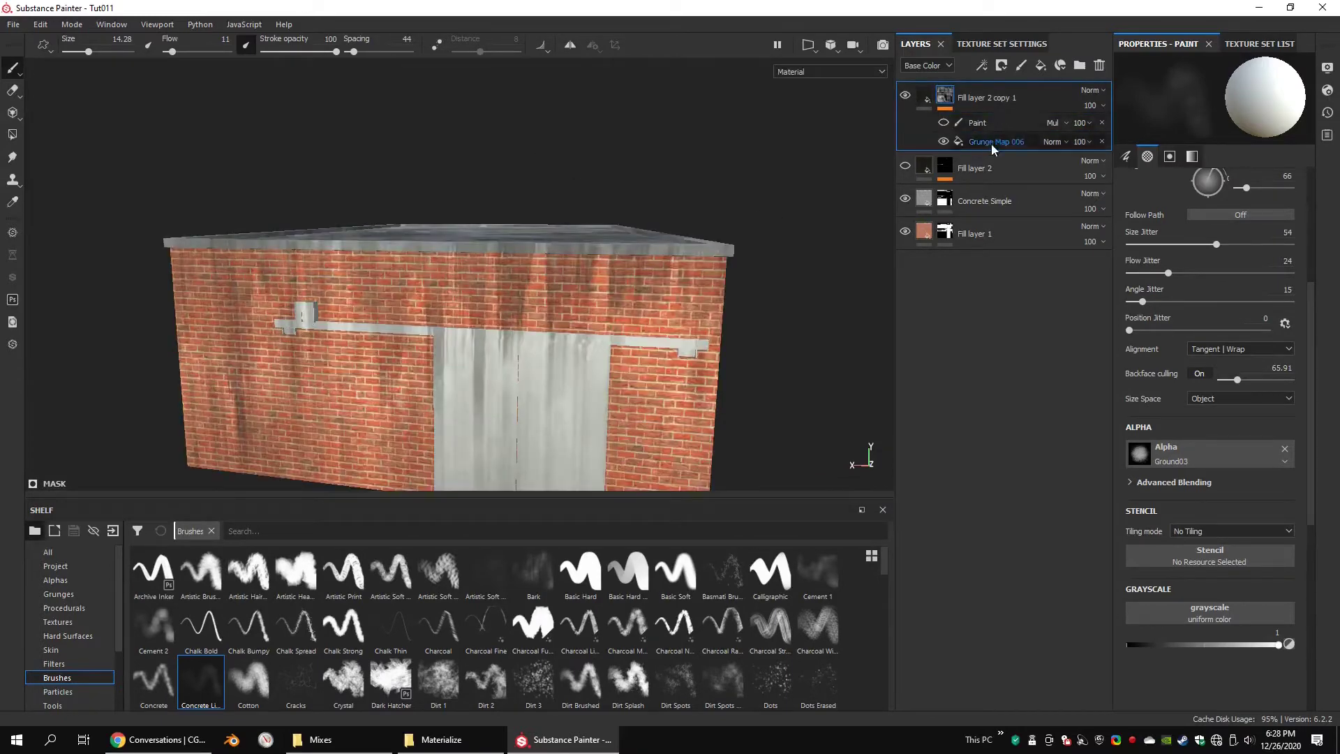
left_click(993, 143)
left_click_drag(1187, 421, 1200, 422)
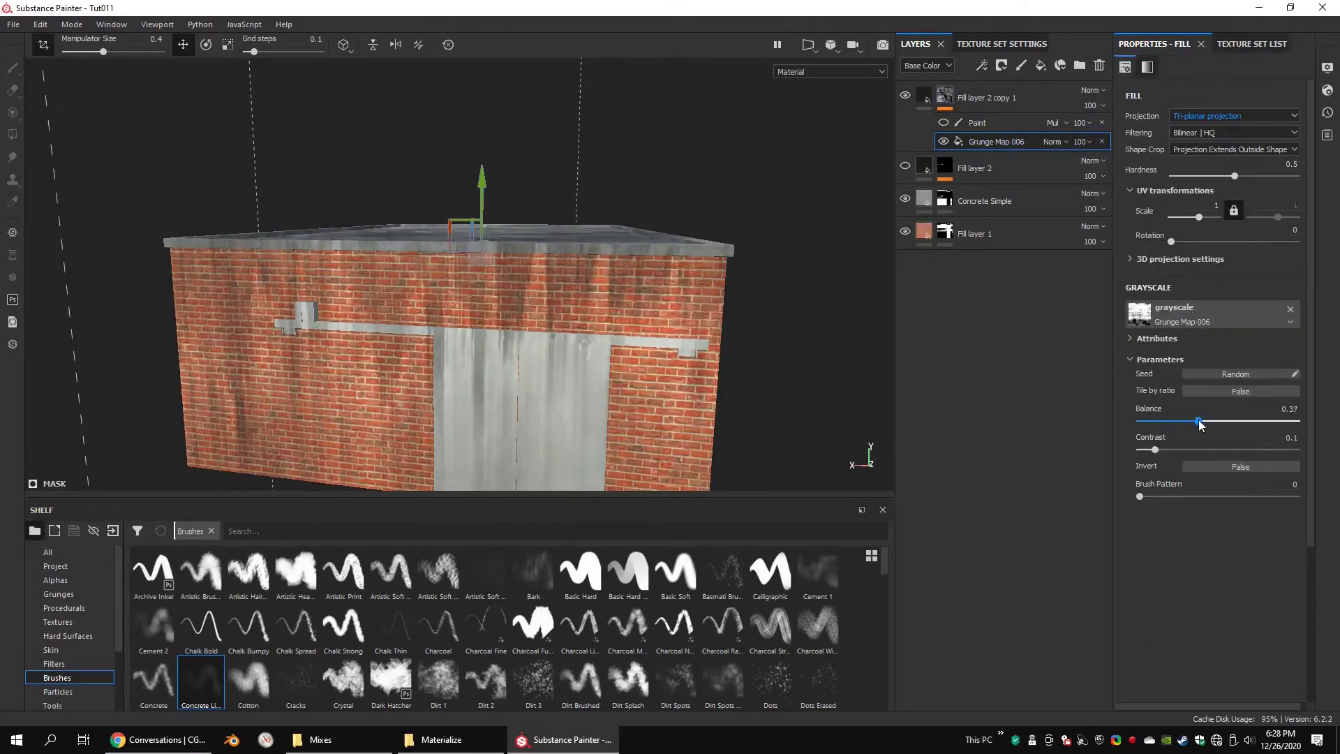
left_click(977, 122)
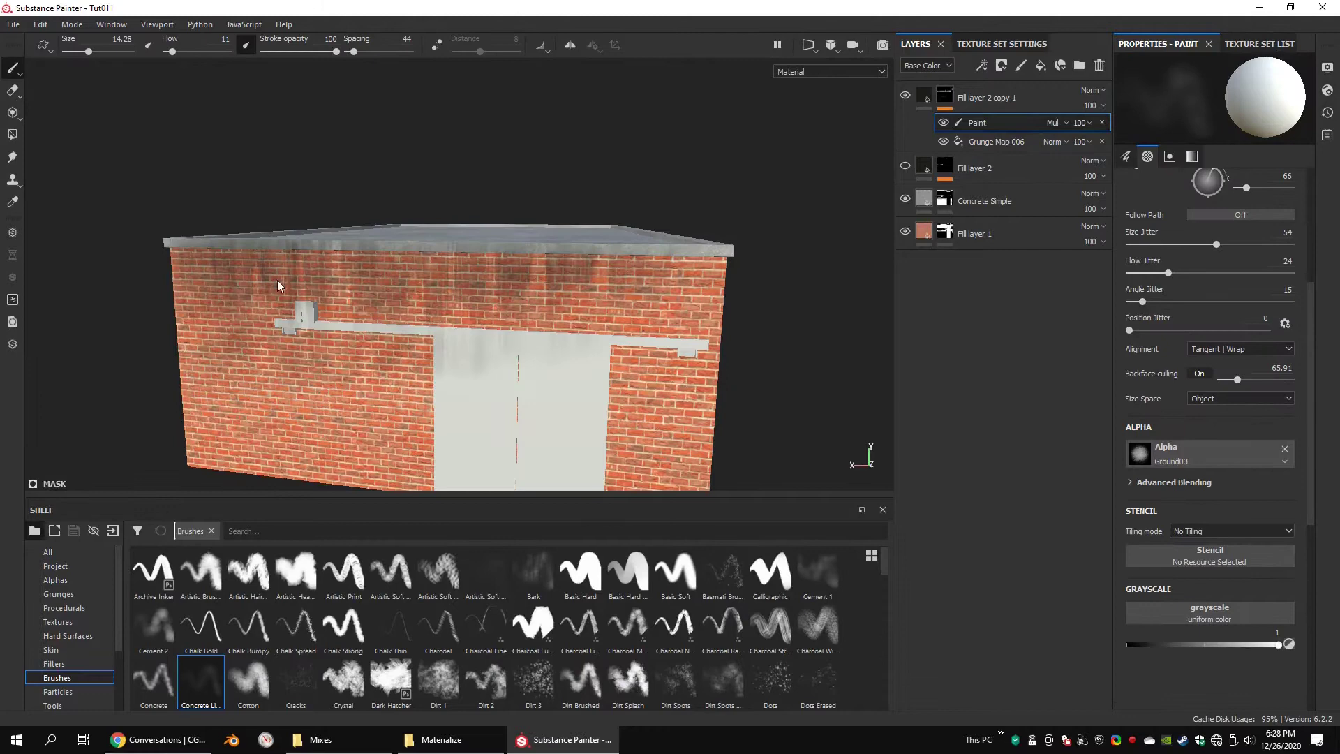
left_click_drag(278, 285, 173, 256, "alt")
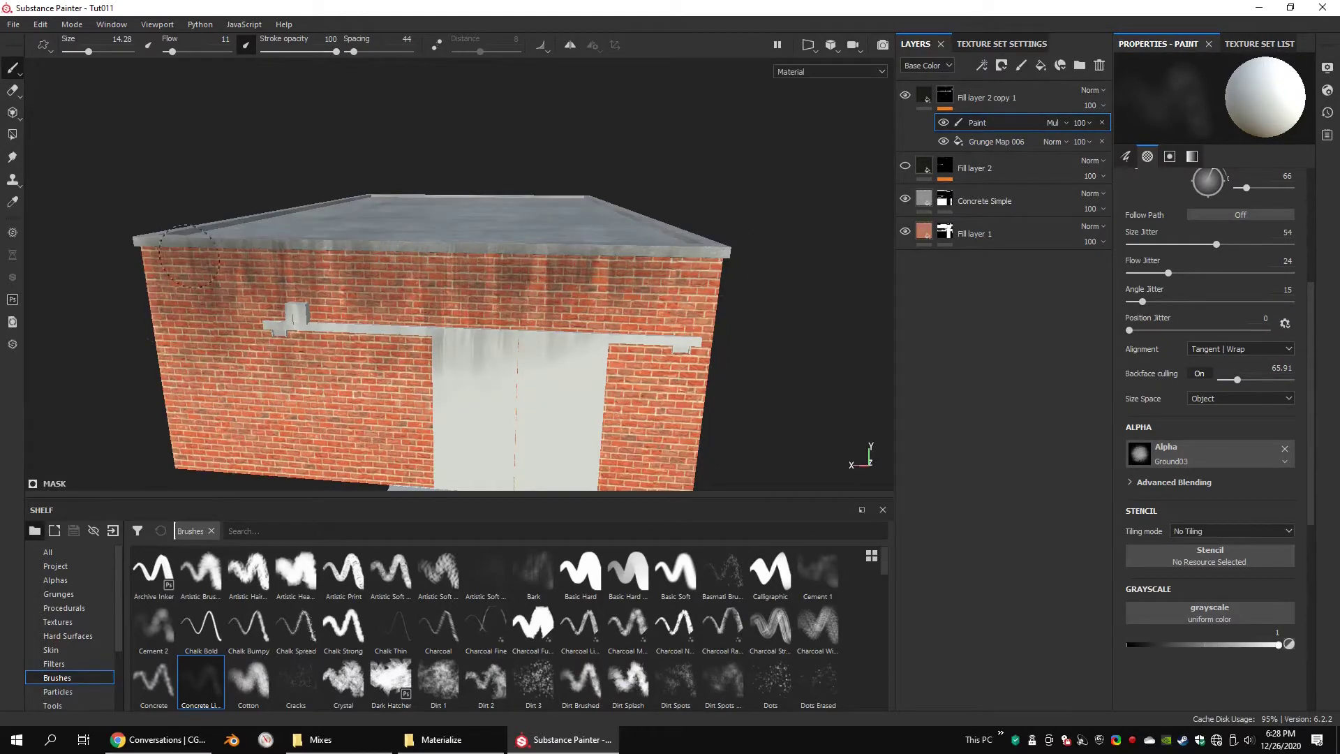
Paint dark grunge streaks along the upper edge of the remaining clean long side wall.
left_click_drag(727, 311, 314, 280, "alt")
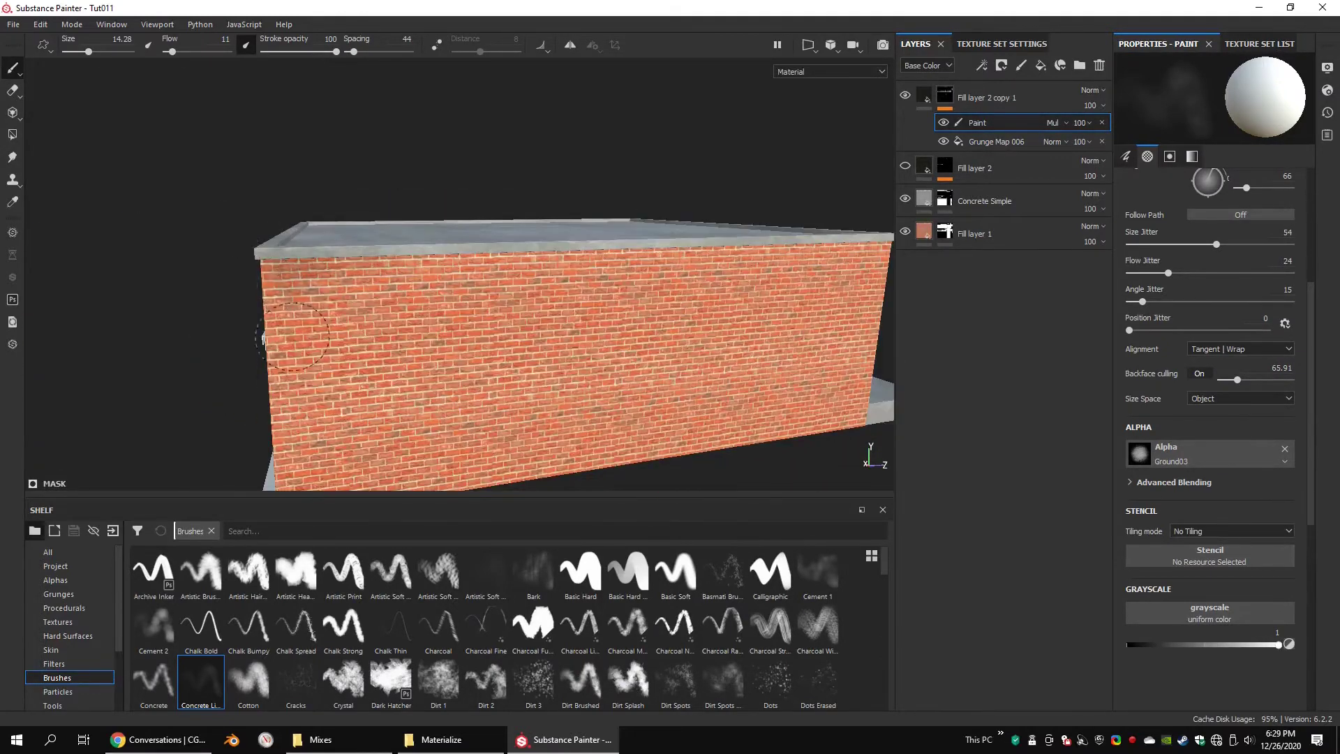
mouse_move(419, 260)
left_mouse_down()
mouse_move(339, 340)
mouse_move(513, 260)
mouse_move(373, 260)
mouse_move(272, 286)
mouse_move(316, 260)
left_mouse_up()
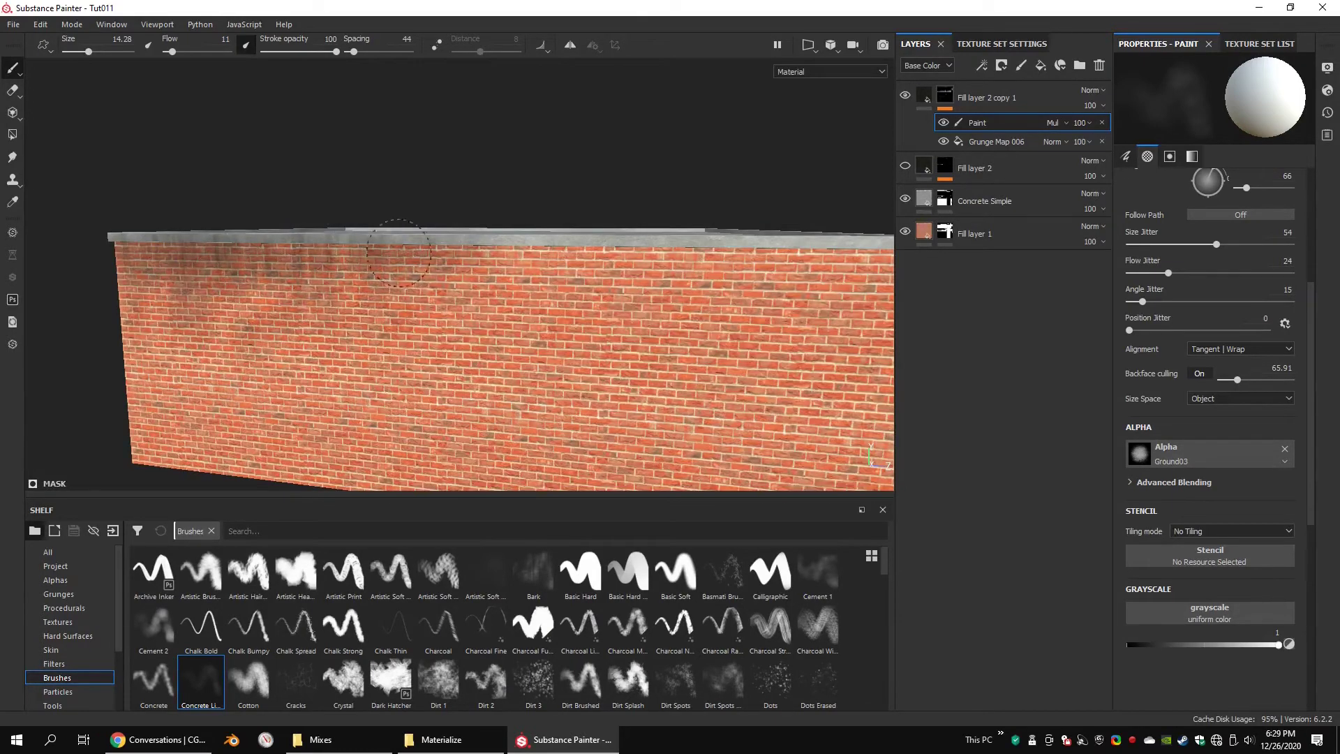
mouse_move(399, 253)
left_mouse_down()
mouse_move(503, 294)
mouse_move(851, 266)
mouse_move(545, 314)
mouse_move(391, 277)
left_mouse_up()
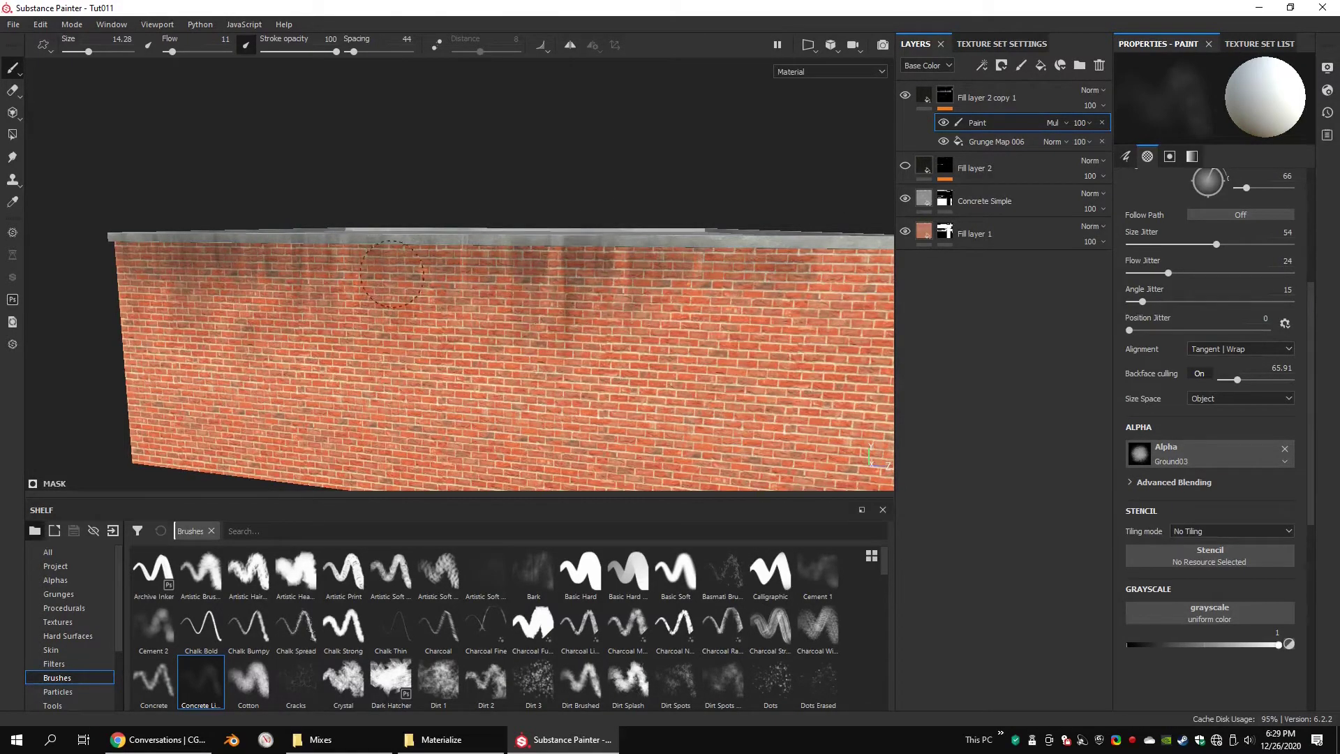
left_click_drag(471, 299, 359, 366)
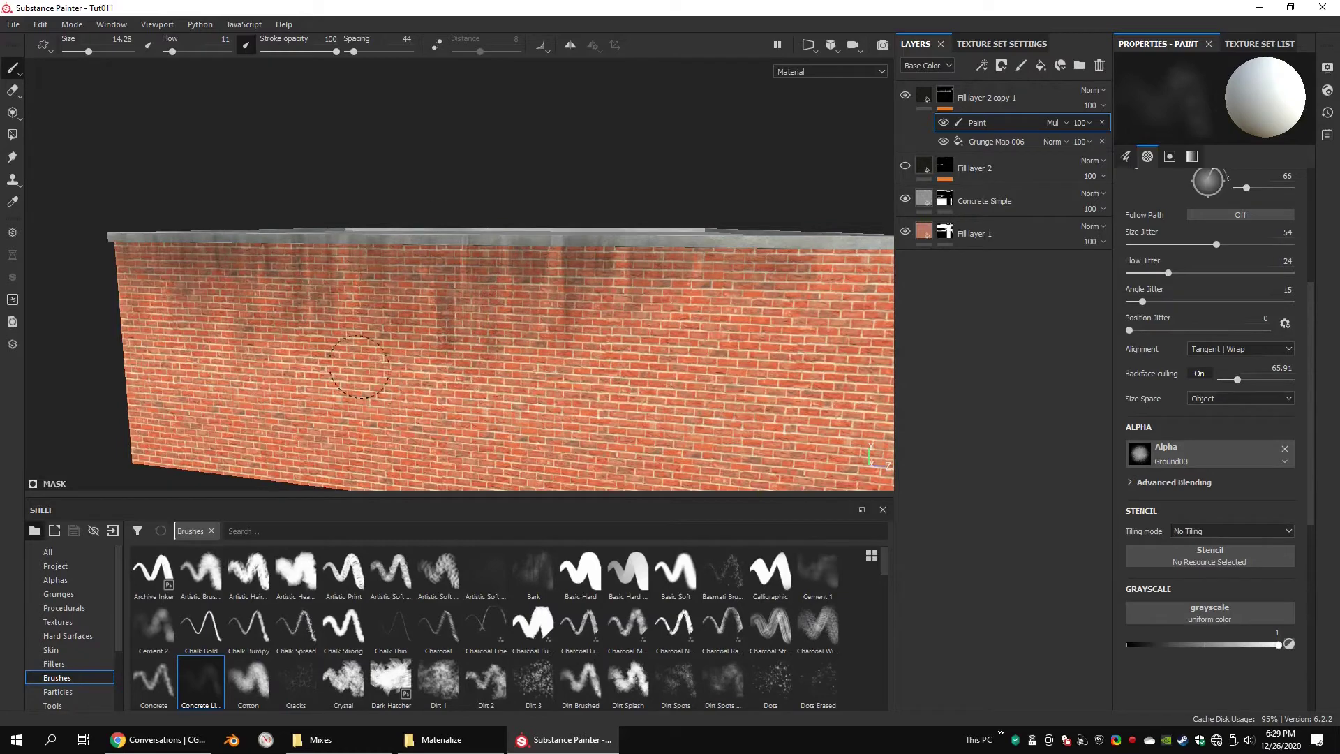
scroll(396, 253, "down", 3)
left_click_drag(628, 294, 545, 305, "alt")
scroll(574, 305, "up", 1)
mouse_move(614, 290)
left_mouse_down()
mouse_move(747, 293)
mouse_move(754, 314)
mouse_move(780, 300)
mouse_move(671, 349)
mouse_move(660, 335)
left_mouse_up()
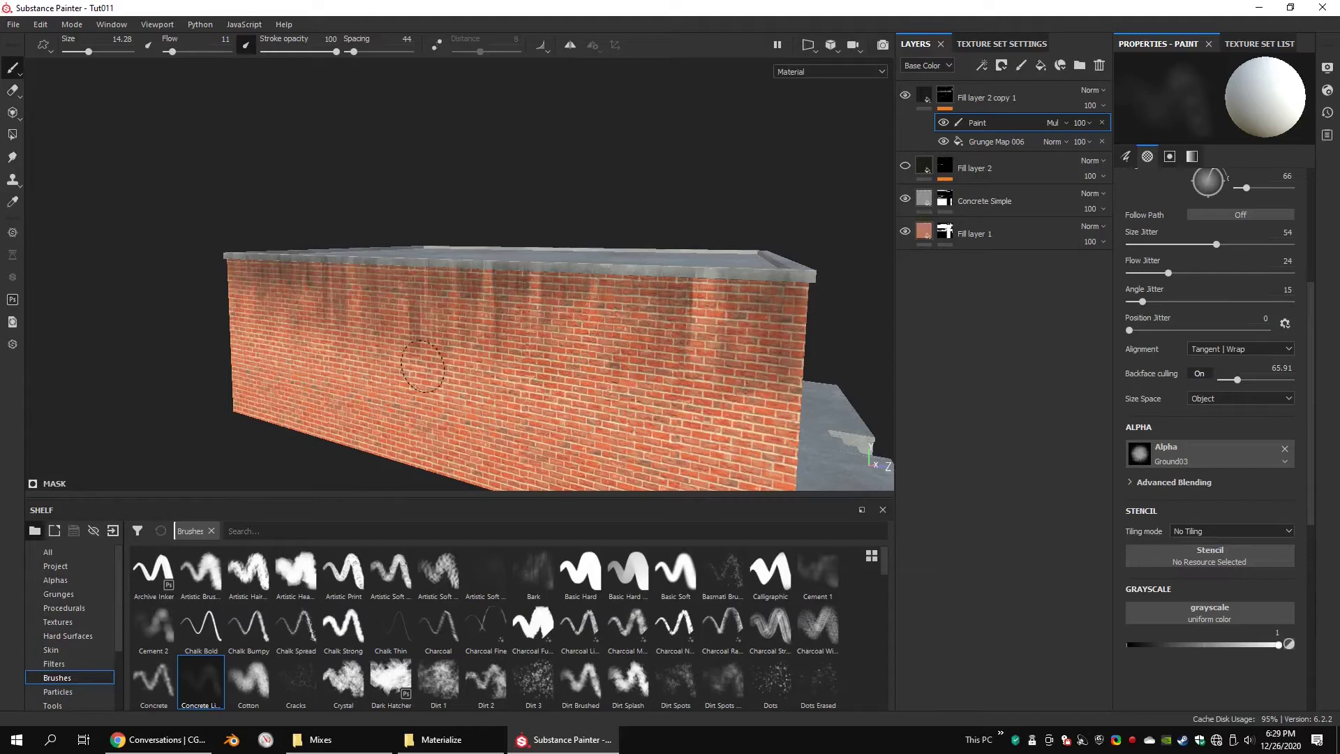
Paint dark grunge streaks along the upper edge of the front wall, above and beside the sign board.
scroll(805, 315, "down", 2)
left_click_drag(805, 314, 391, 251, "alt")
right_click_drag(392, 251, 633, 293, "shift")
mouse_move(412, 286)
left_mouse_down()
mouse_move(523, 297)
mouse_move(419, 293)
left_mouse_up()
mouse_move(419, 293)
left_mouse_down("alt")
mouse_move(267, 273)
mouse_move(405, 314)
mouse_move(509, 279)
mouse_move(583, 275)
left_mouse_up("alt")
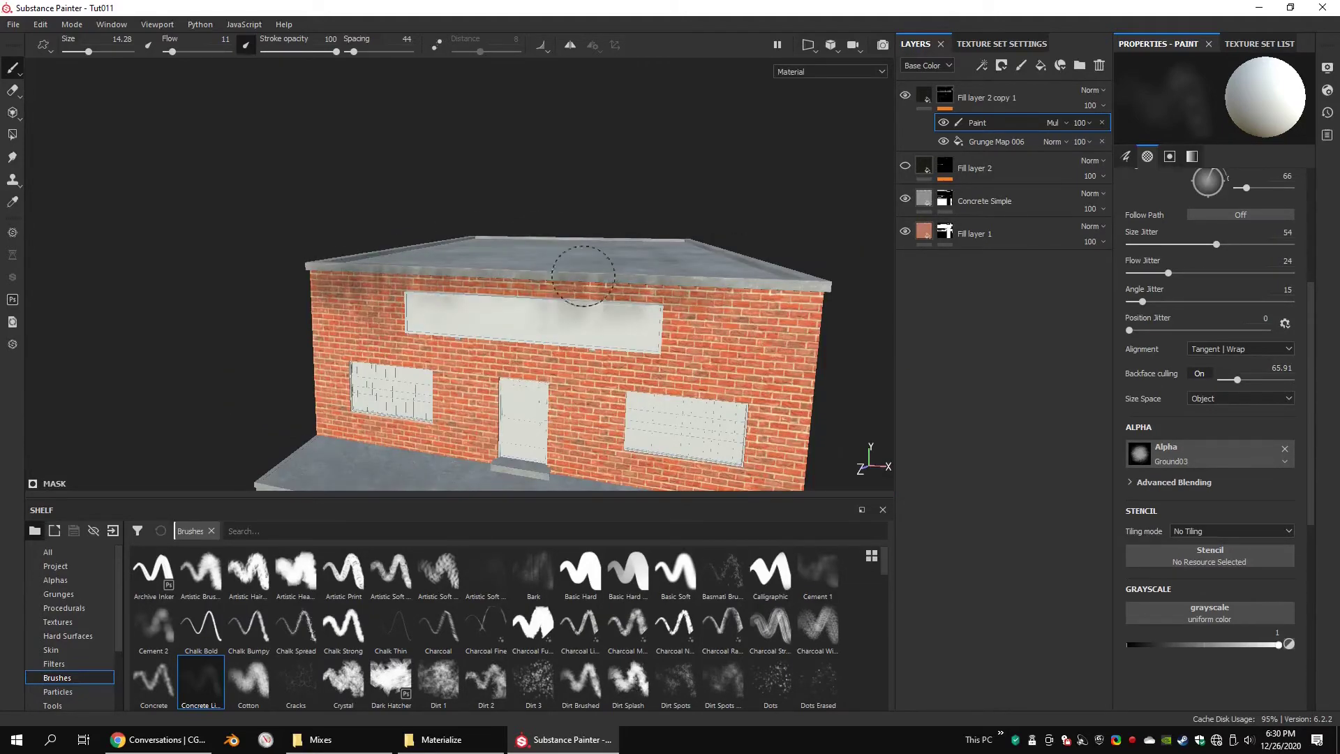
mouse_move(391, 288)
left_mouse_down()
mouse_move(412, 311)
mouse_move(617, 290)
mouse_move(796, 307)
mouse_move(629, 327)
left_mouse_up()
mouse_move(590, 286)
left_mouse_down("alt")
mouse_move(210, 311)
mouse_move(493, 317)
left_mouse_up("alt")
right_click_drag(494, 317, 682, 301, "shift")
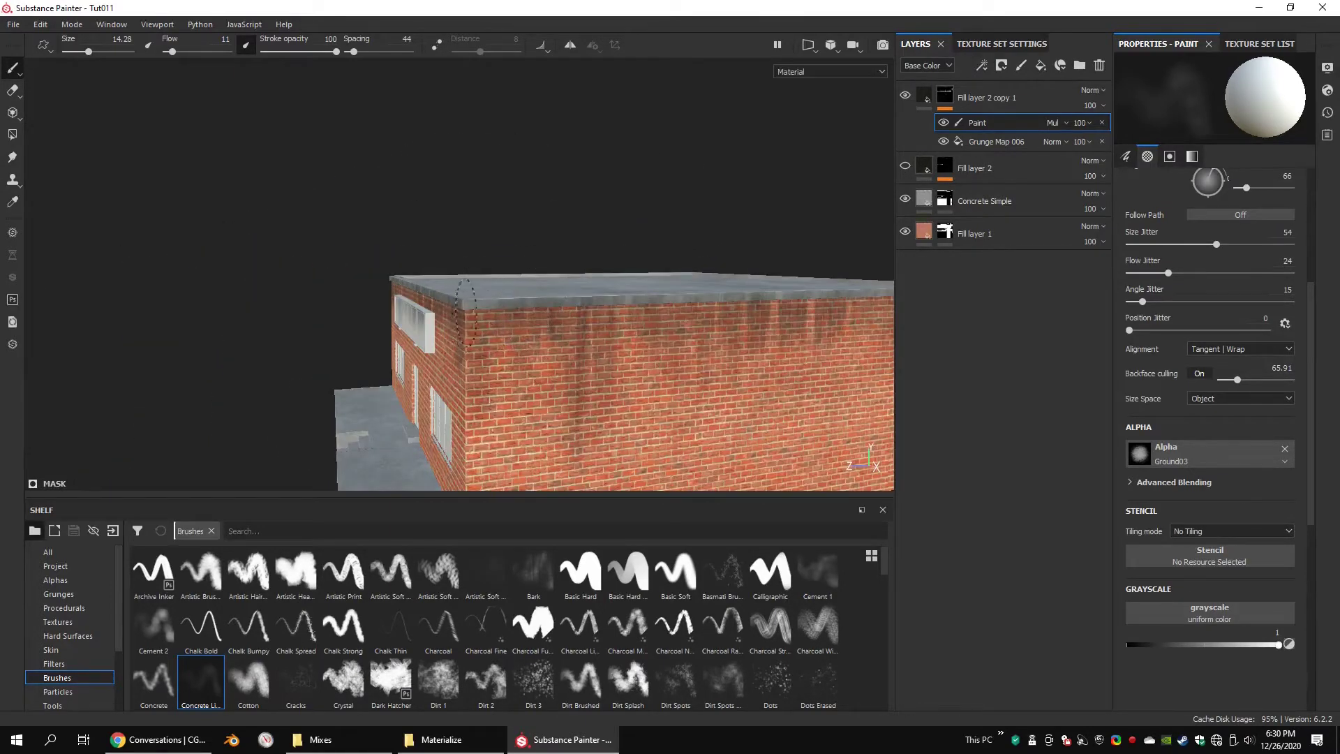
scroll(682, 300, "down", 2)
left_click_drag(682, 302, 693, 354, "alt")
mouse_move(748, 288)
left_mouse_down("alt")
mouse_move(714, 368)
mouse_move(489, 296)
left_mouse_up("alt")
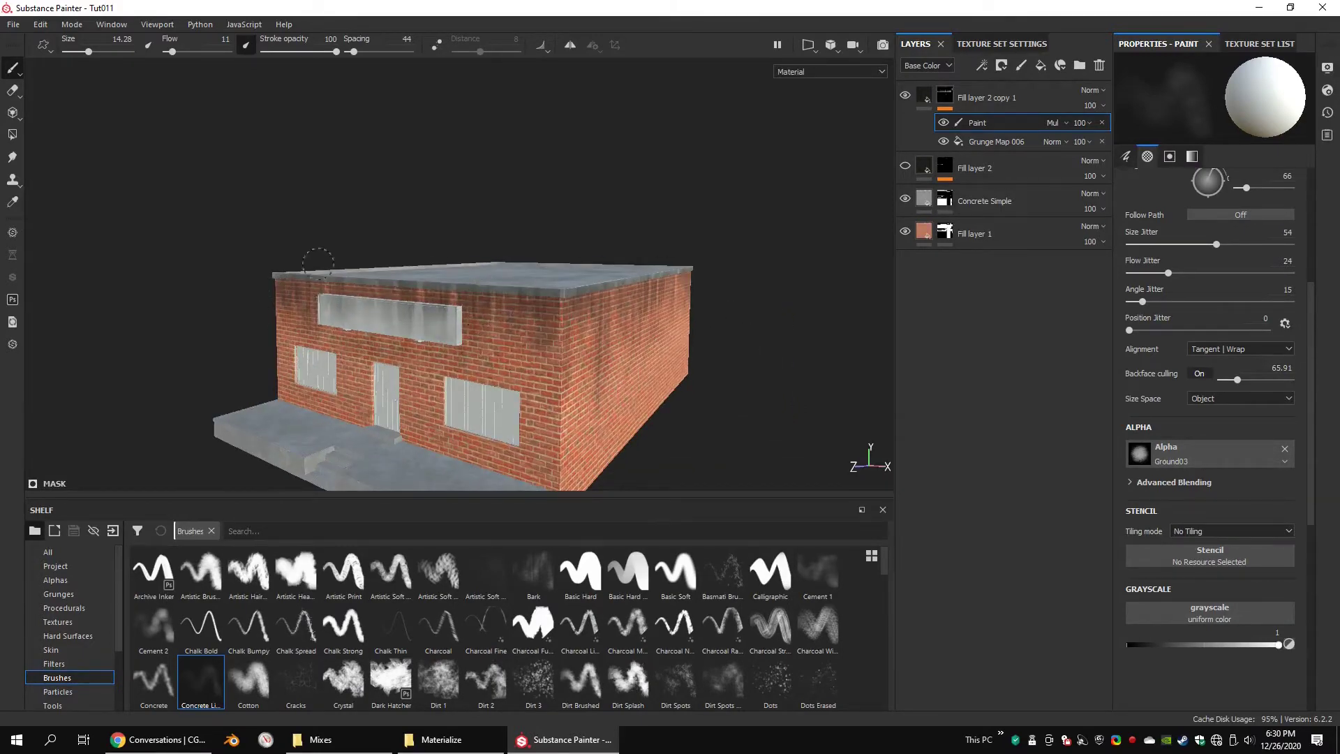
Add a second paint effect to Fill layer 2 copy 1's mask and reduce the brush size to 3.68.
left_click_drag(318, 263, 231, 335, "alt")
scroll(563, 275, "up", 2)
left_click_drag(563, 275, 545, 286, "alt")
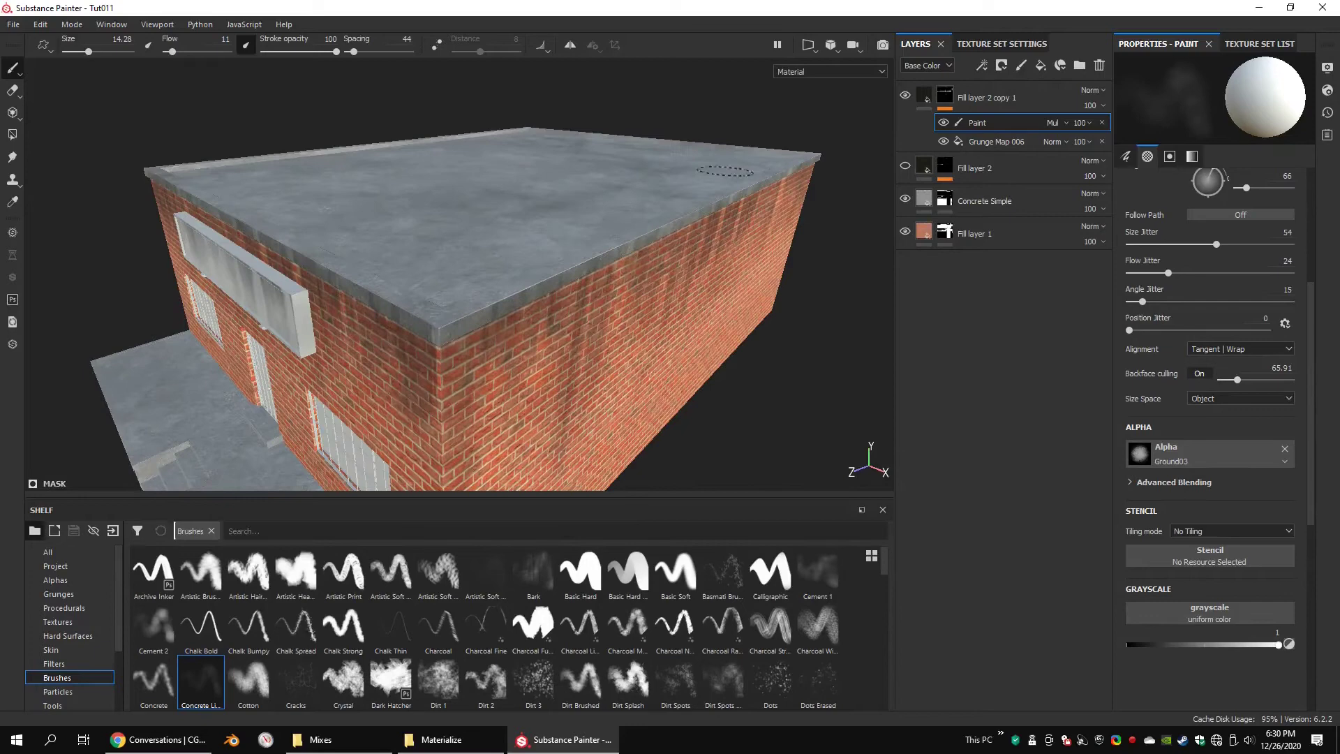
right_click(949, 90)
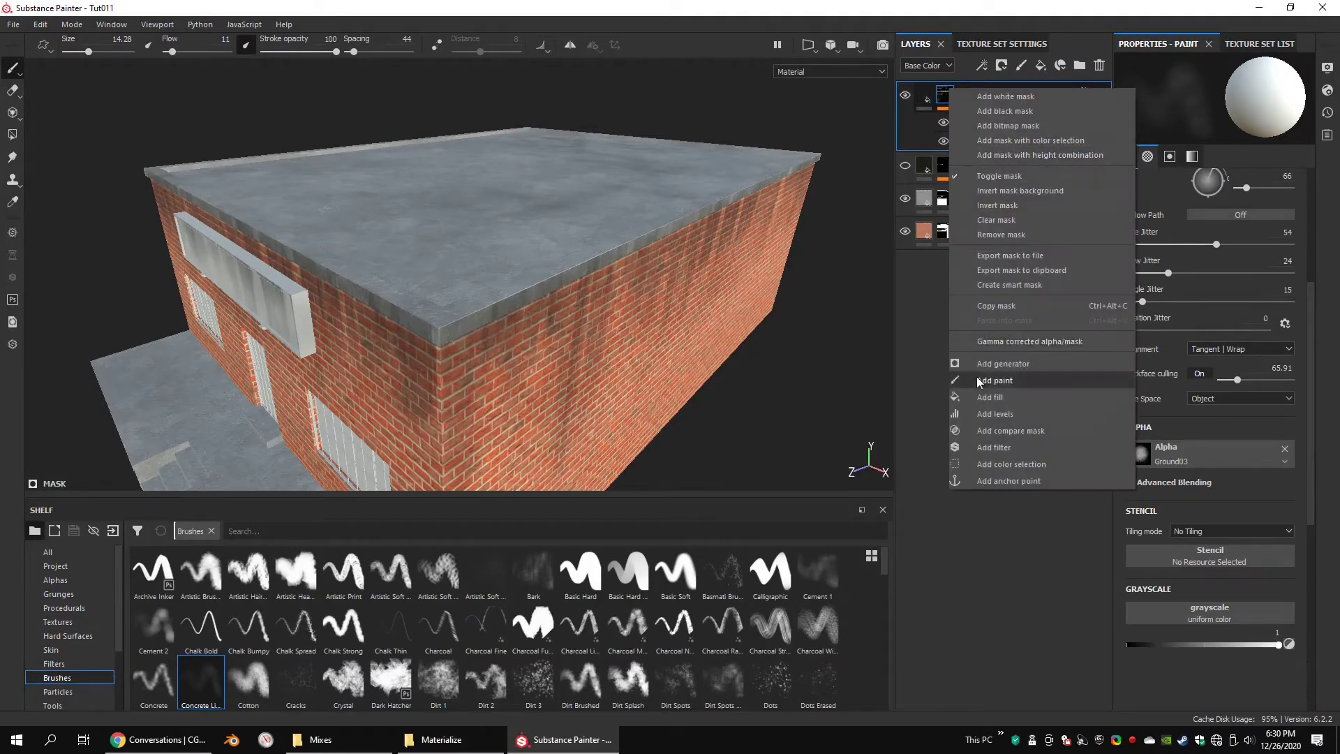
left_click(986, 379)
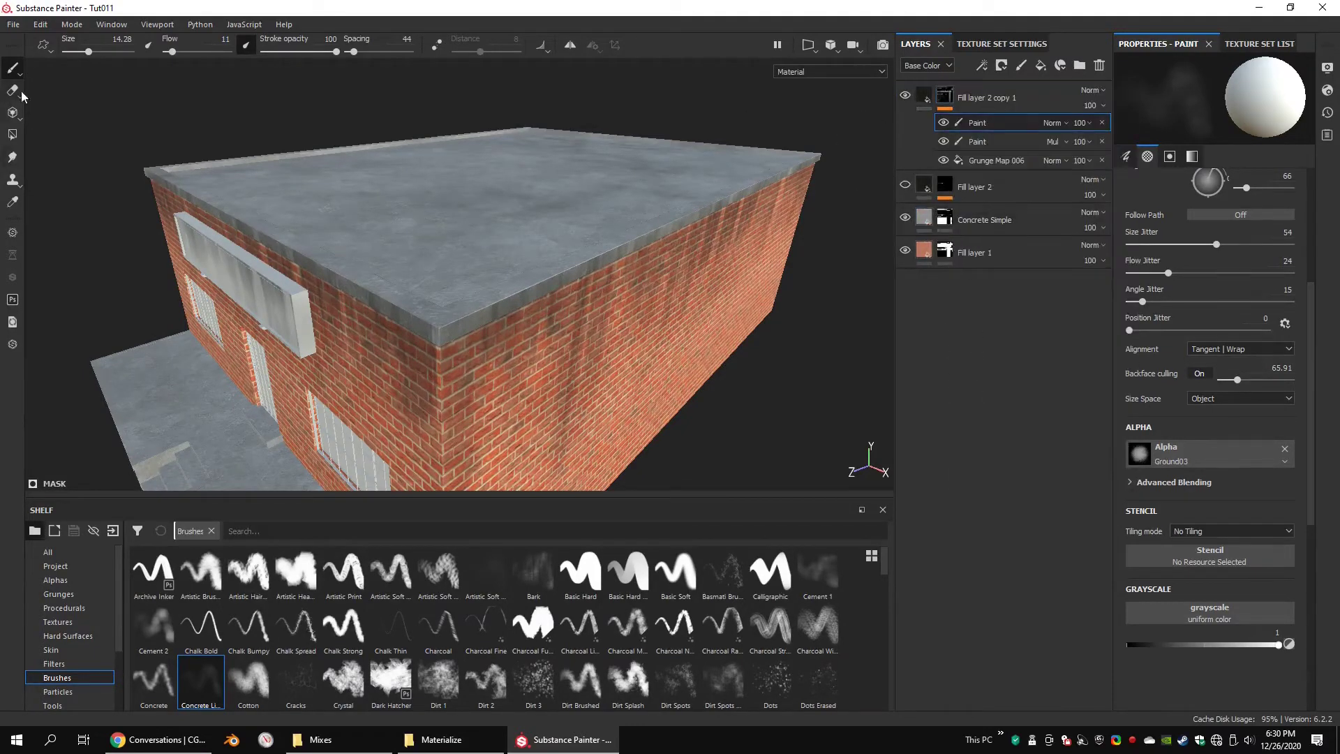
left_click_drag(457, 273, 427, 318, "alt")
right_click_drag(426, 317, 377, 318, "ctrl")
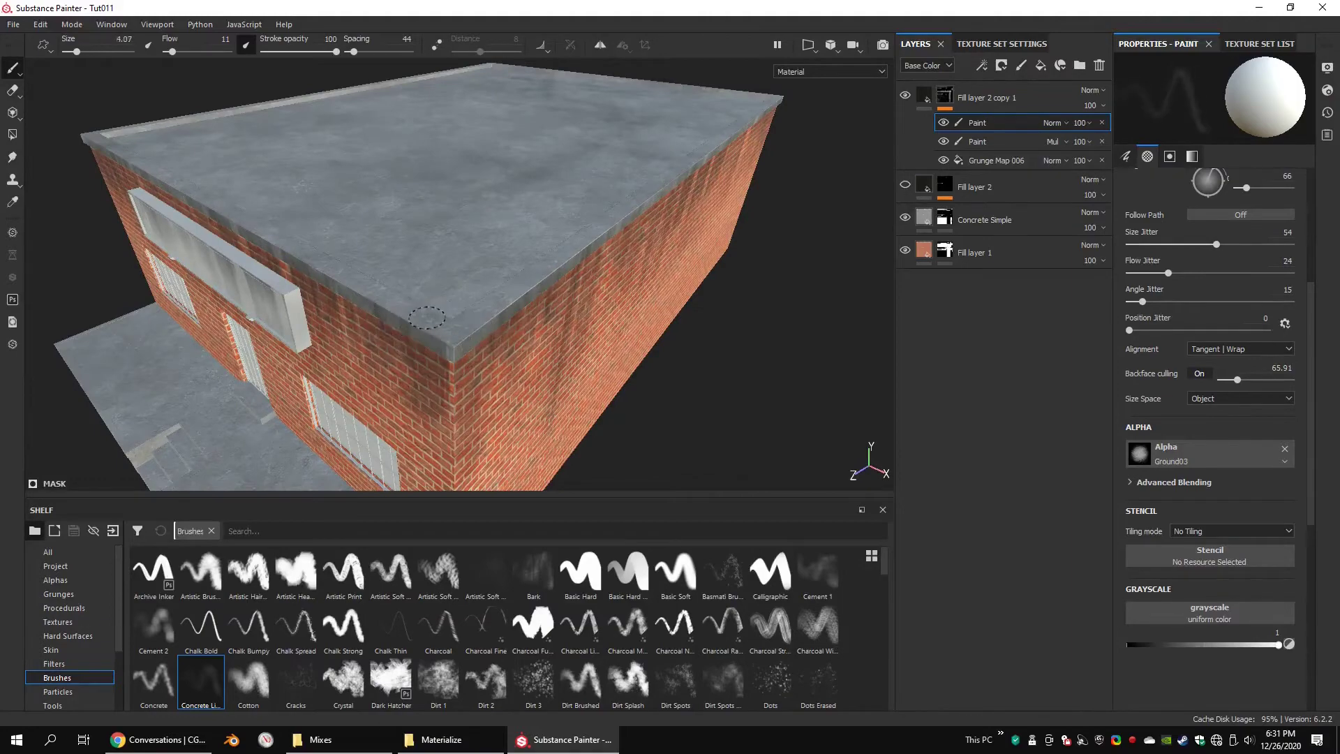
Paint dark grime along the concrete roof edges above the long side wall and the double-door wall.
mouse_move(387, 307)
left_mouse_down("alt")
mouse_move(365, 298)
mouse_move(454, 333)
mouse_move(530, 281)
left_mouse_up("alt")
left_click_drag(601, 258, 540, 223, "alt")
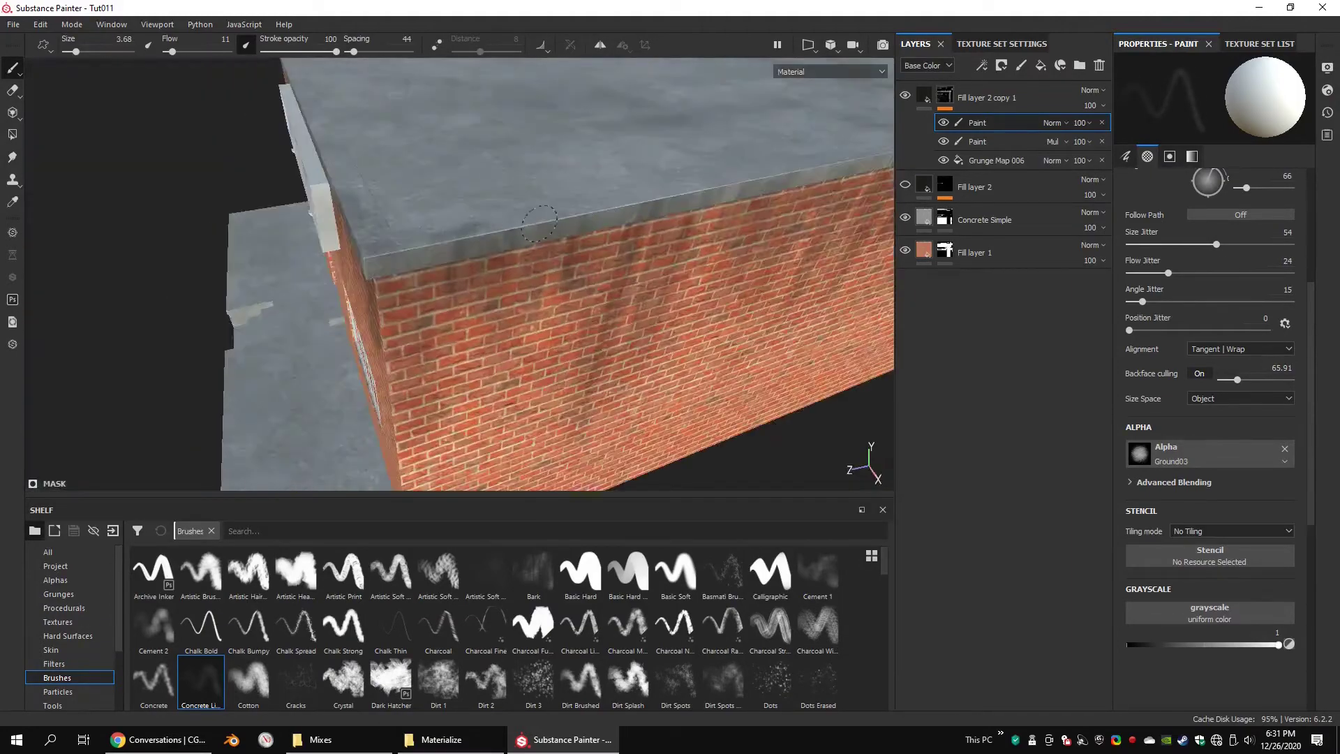
left_click_drag(643, 200, 535, 223, "alt")
left_click_drag(652, 206, 524, 241, "alt")
left_click_drag(523, 242, 646, 248)
middle_click_drag(726, 247, 628, 268, "alt")
left_click_drag(629, 268, 664, 269)
middle_click_drag(664, 269, 499, 256, "alt")
left_click_drag(492, 255, 523, 256)
left_click_drag(722, 267, 607, 275, "alt")
mouse_move(712, 262)
left_mouse_down("alt")
mouse_move(564, 292)
mouse_move(335, 300)
left_mouse_up("alt")
left_click_drag(335, 301, 609, 315)
left_click_drag(608, 316, 435, 297, "alt")
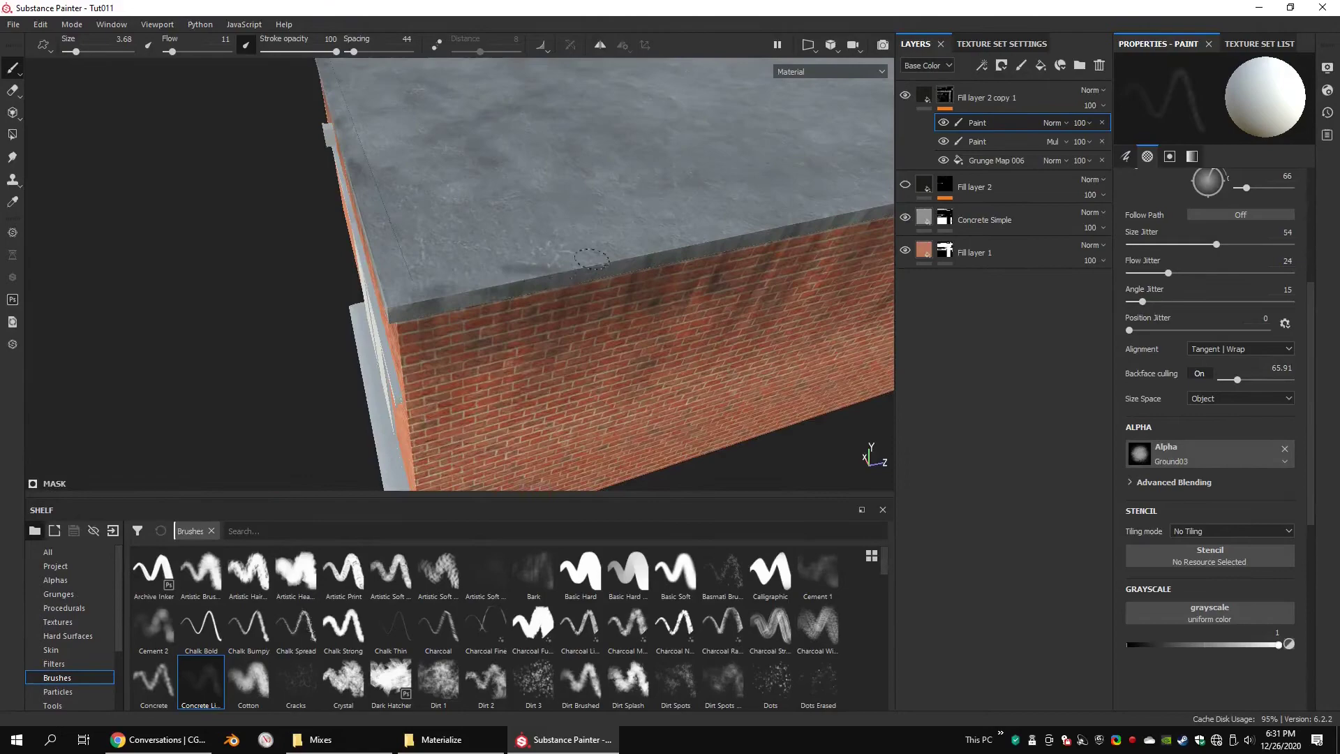
Paint dark grime along the concrete roof edges above the opposite long wall and the front sign wall.
mouse_move(592, 259)
left_mouse_down("alt")
mouse_move(517, 297)
mouse_move(551, 303)
left_mouse_up("alt")
left_click_drag(676, 319, 698, 325)
middle_click_drag(698, 326, 492, 318, "alt")
left_click_drag(492, 319, 515, 320)
middle_click_drag(516, 320, 544, 351, "alt")
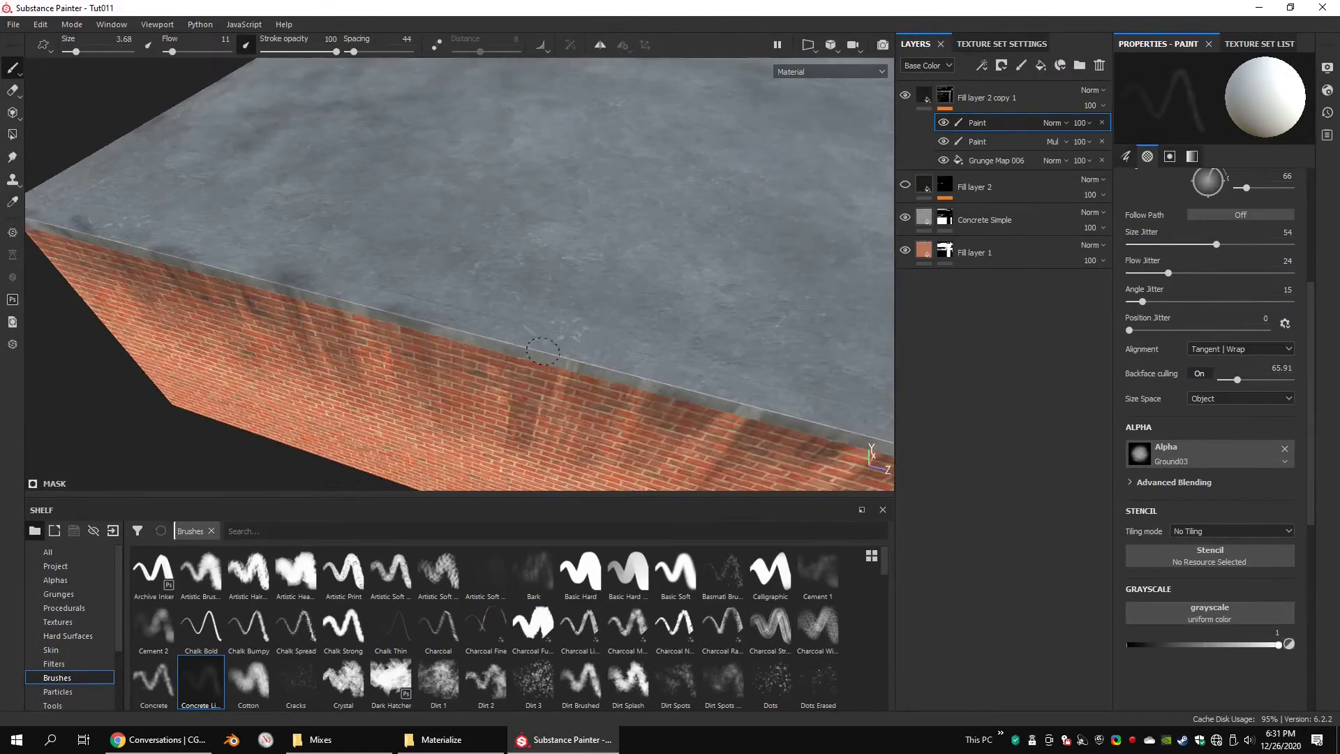
left_click_drag(705, 394, 670, 377)
middle_click_drag(670, 377, 590, 360, "alt")
left_click_drag(590, 359, 799, 408)
middle_click_drag(800, 408, 583, 349, "alt")
mouse_move(583, 349)
left_mouse_down()
mouse_move(554, 354)
mouse_move(445, 206)
left_mouse_up()
left_click_drag(767, 206, 689, 247, "alt")
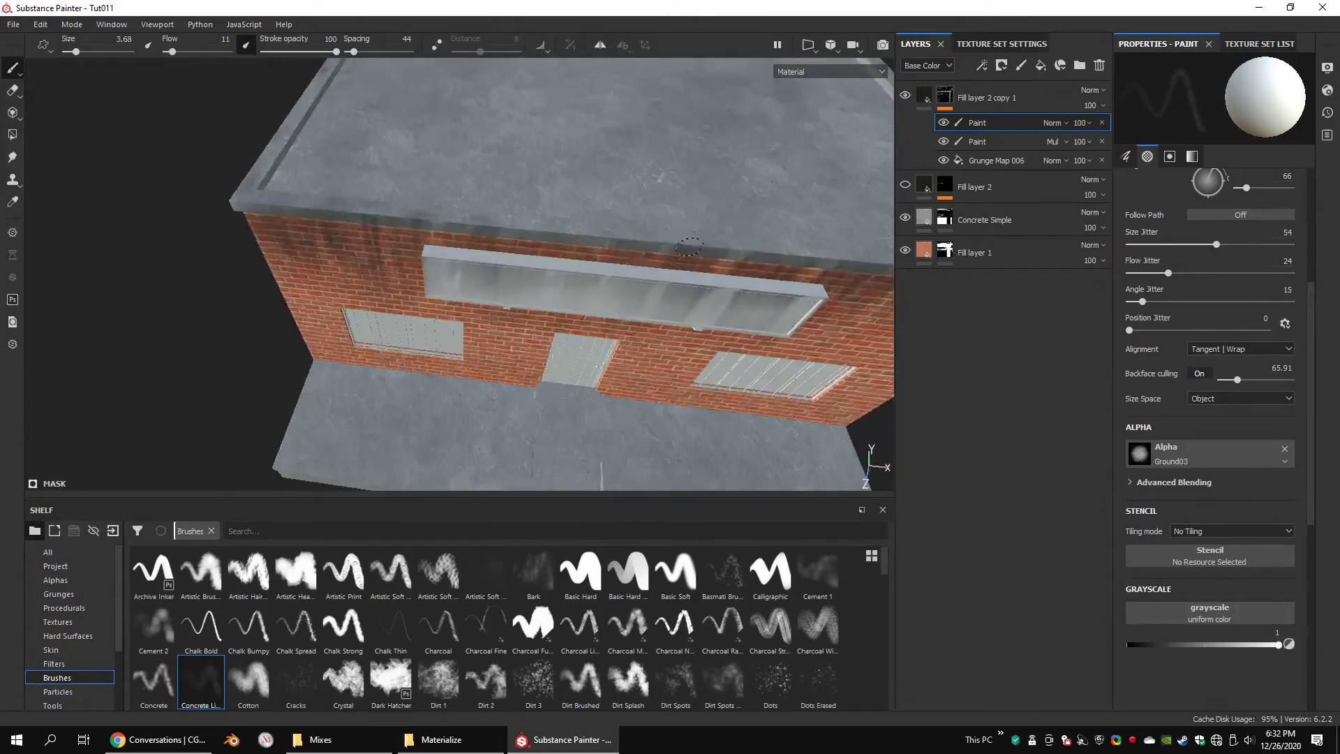
left_click_drag(803, 258, 428, 267, "alt")
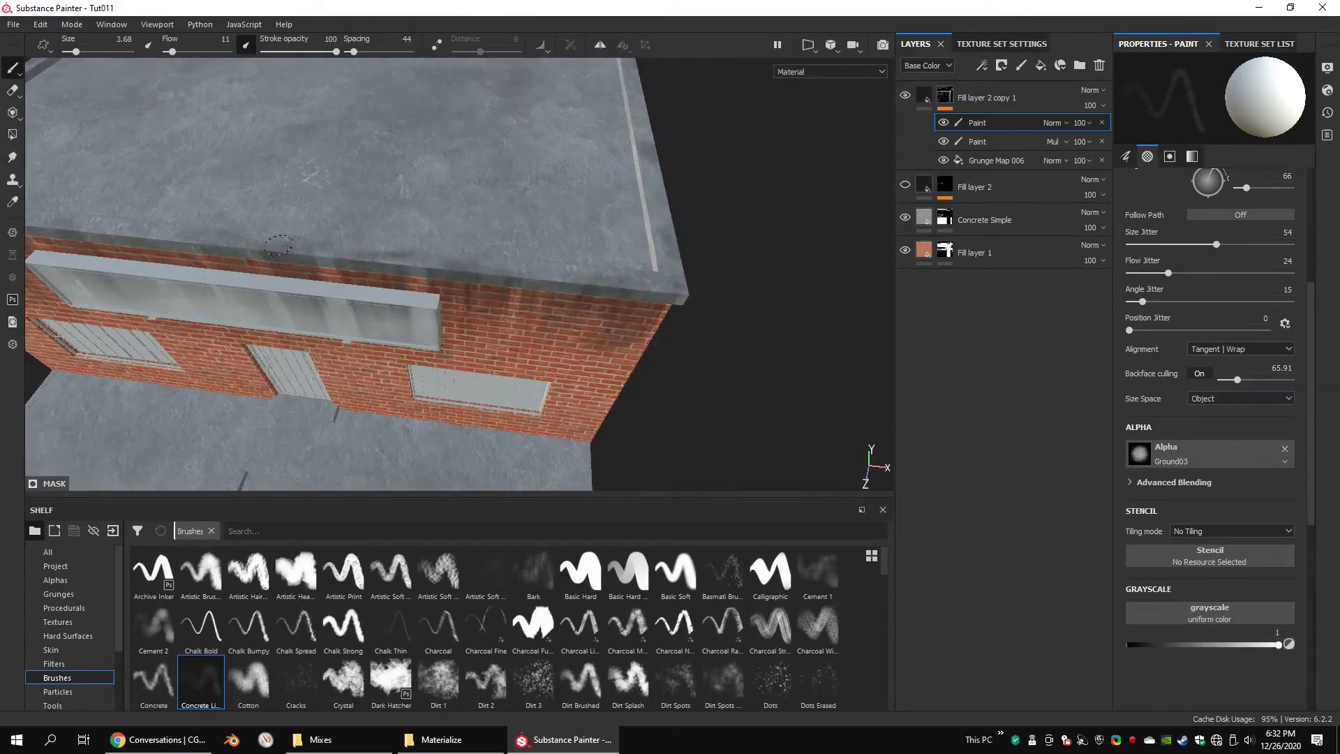
left_click_drag(278, 245, 488, 255, "alt")
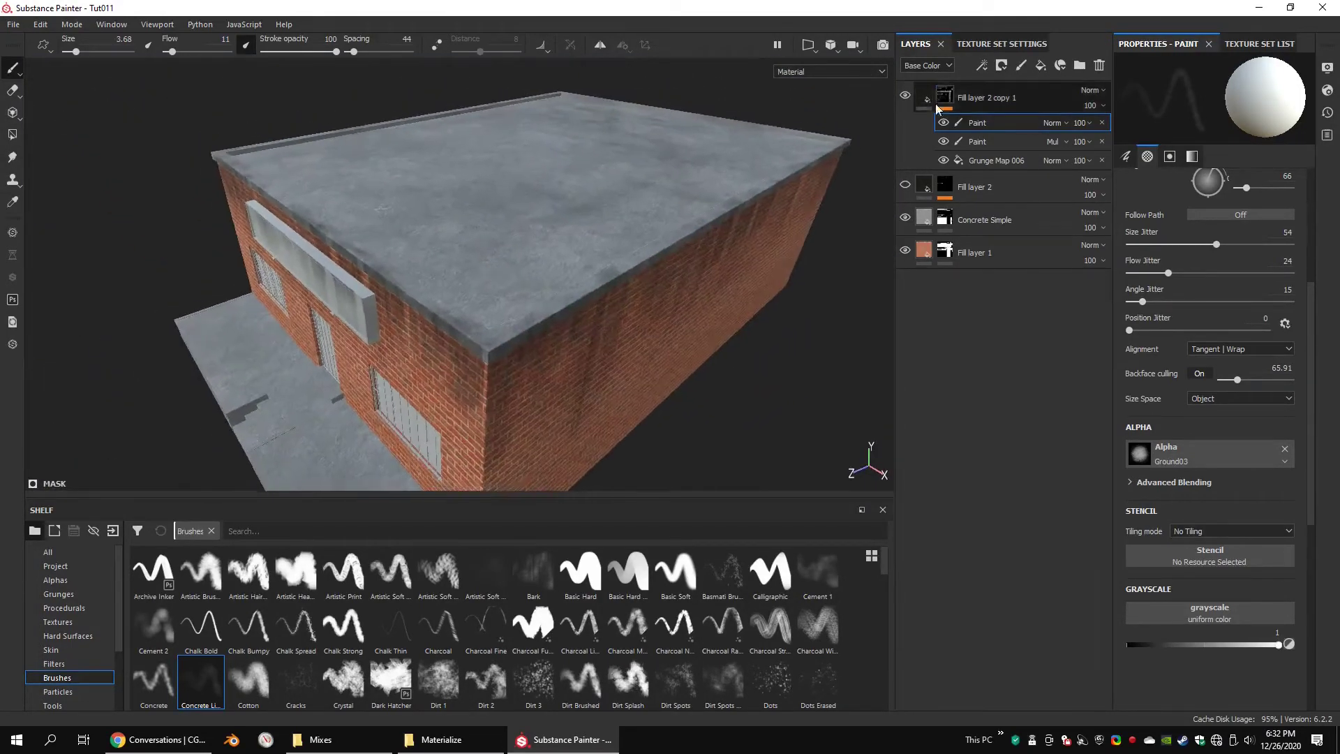
Duplicate Fill layer 2 copy 1 and remove the paint and Grunge Map 006 effects from the duplicate's mask.
left_click(939, 101)
left_click(928, 99)
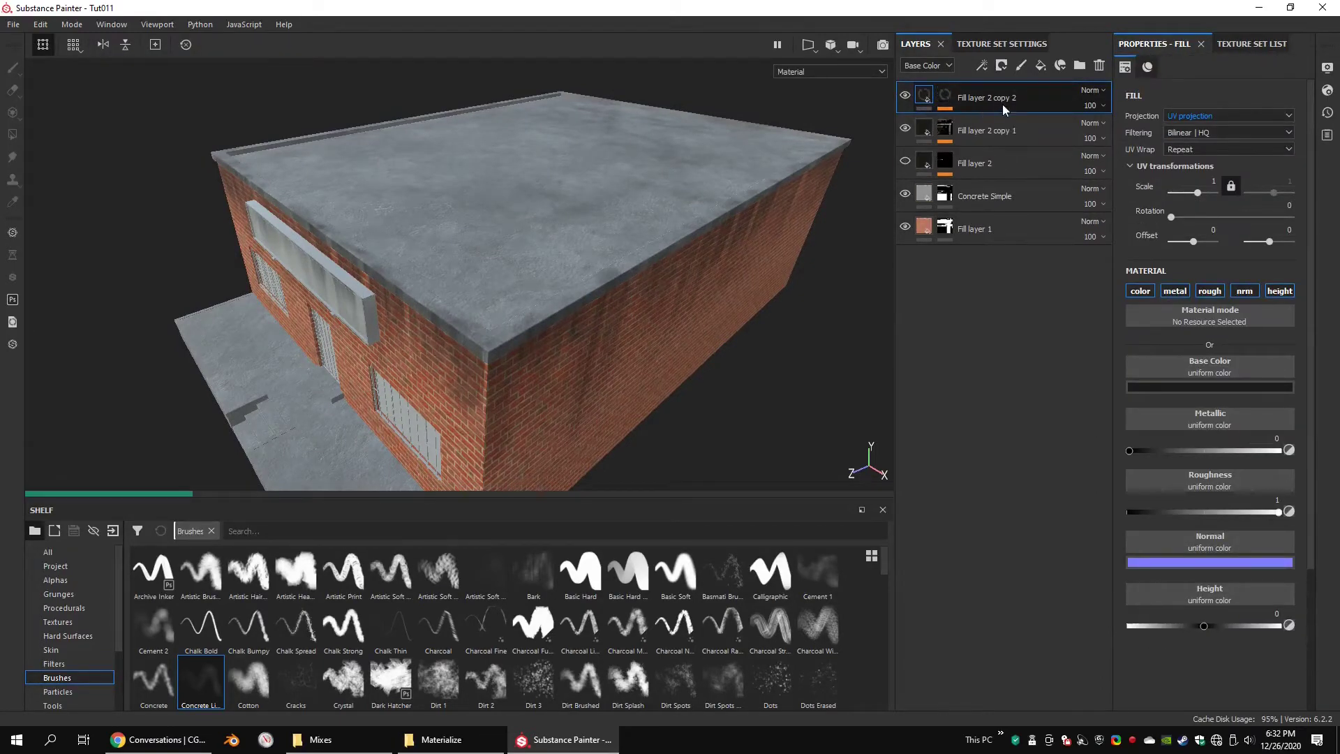
key("ctrl+d")
left_click(953, 96)
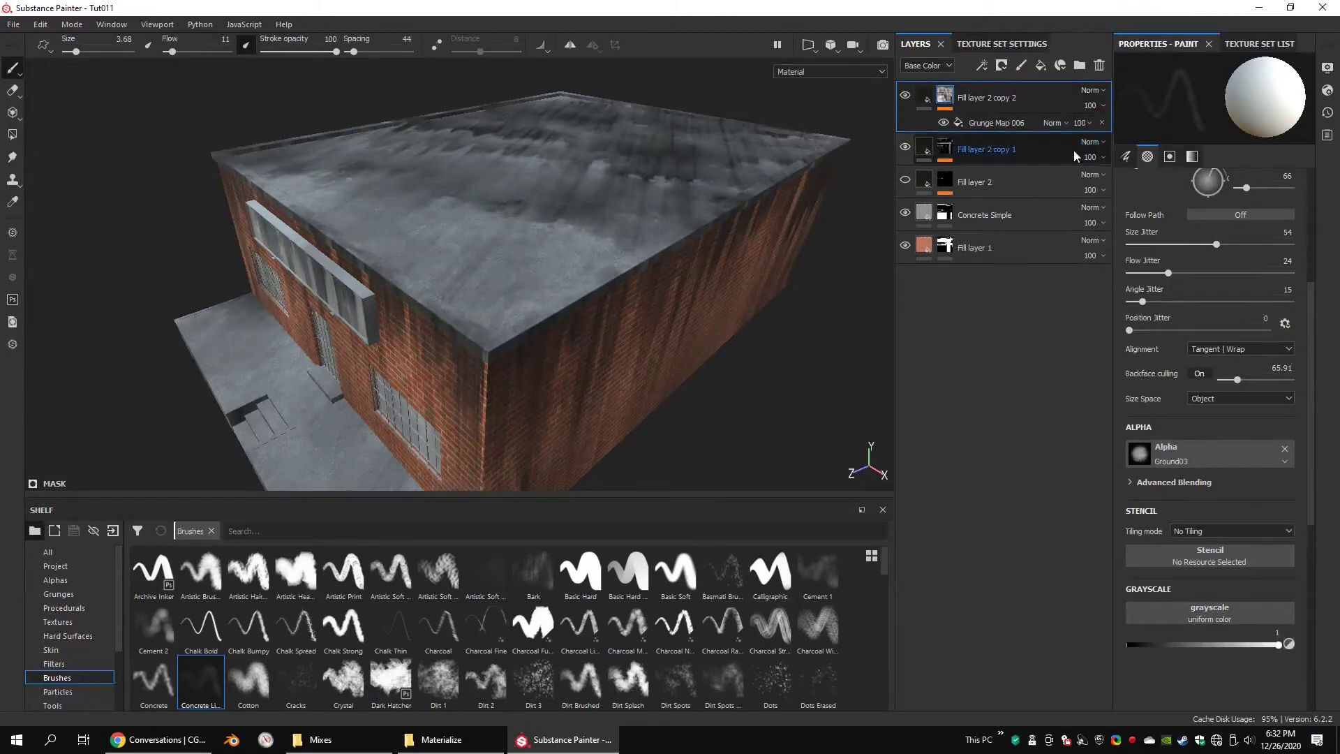
left_click(999, 126)
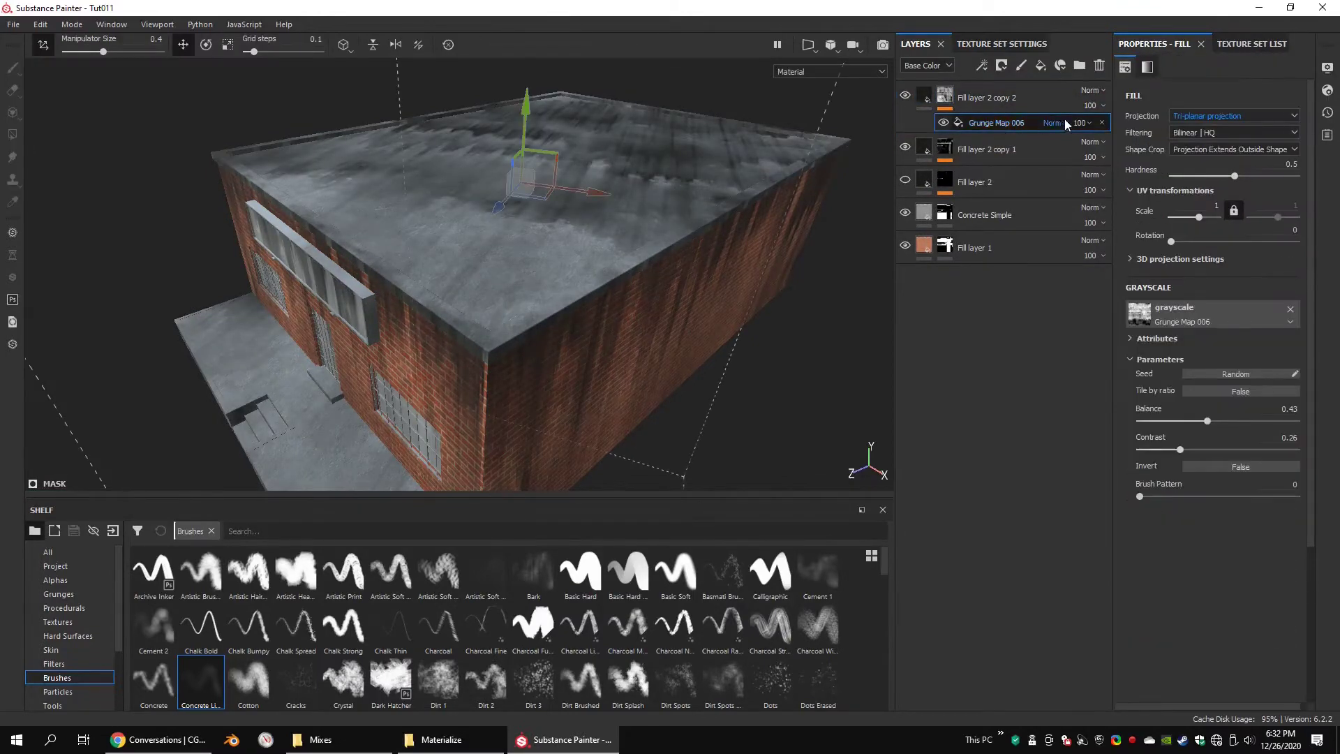
left_click(1102, 123)
Add a fill effect to the duplicate's mask using Grunge Map 007 with tri-planar projection.
right_click(955, 98)
left_click(1010, 407)
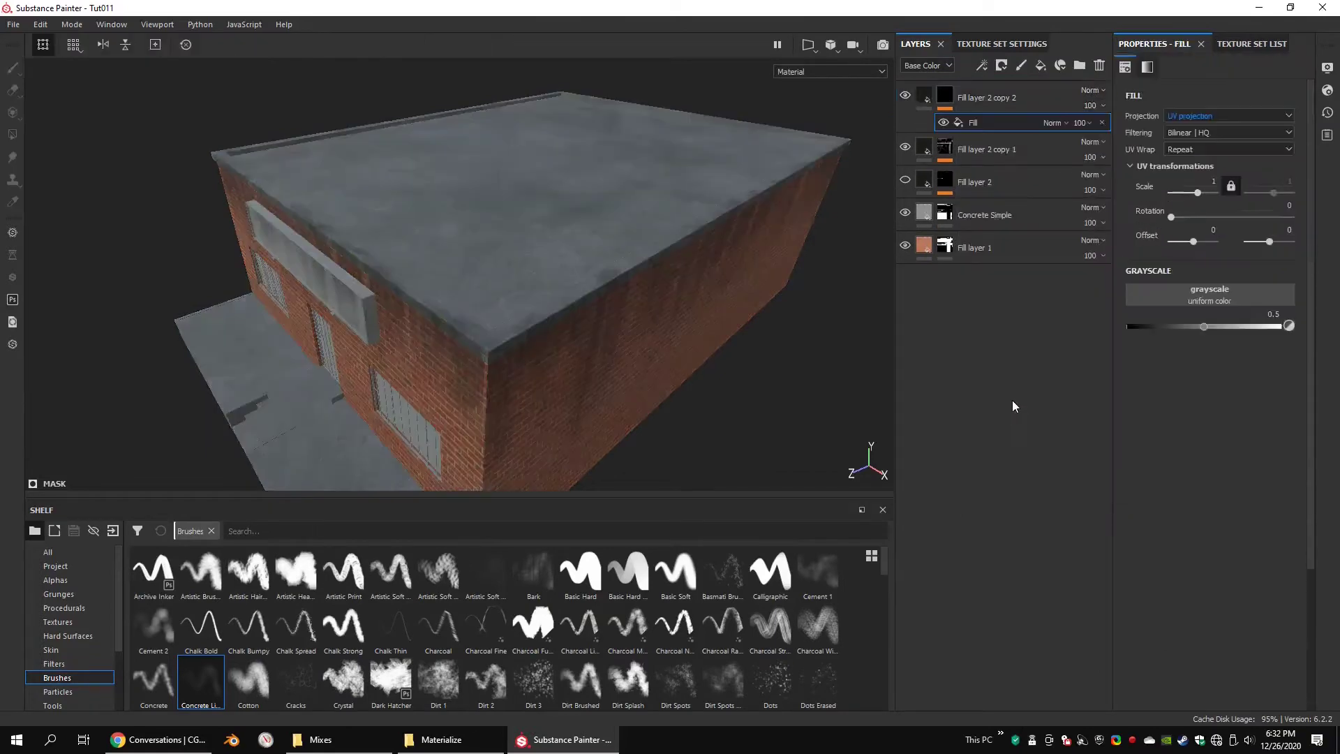
middle_click_drag(704, 399, 699, 359, "alt")
left_click(62, 597)
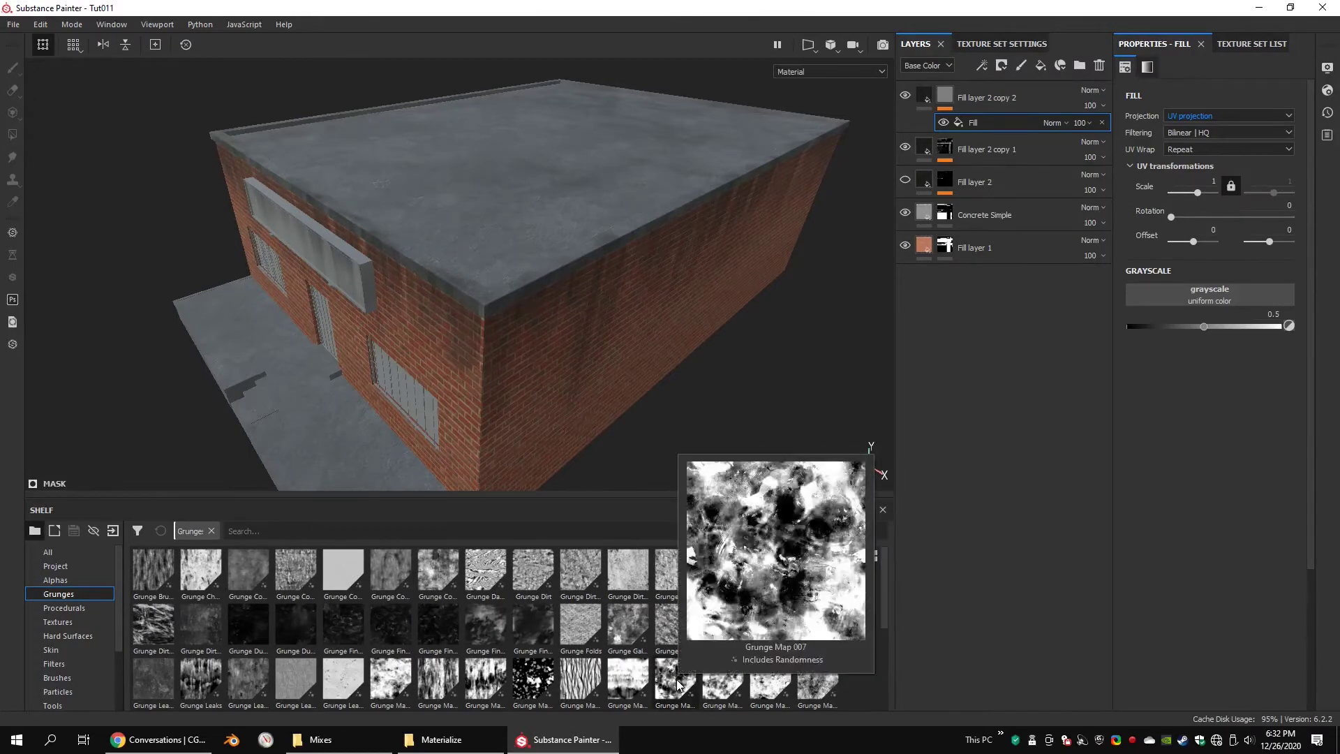
left_click(677, 680)
left_click_drag(677, 683, 1196, 299)
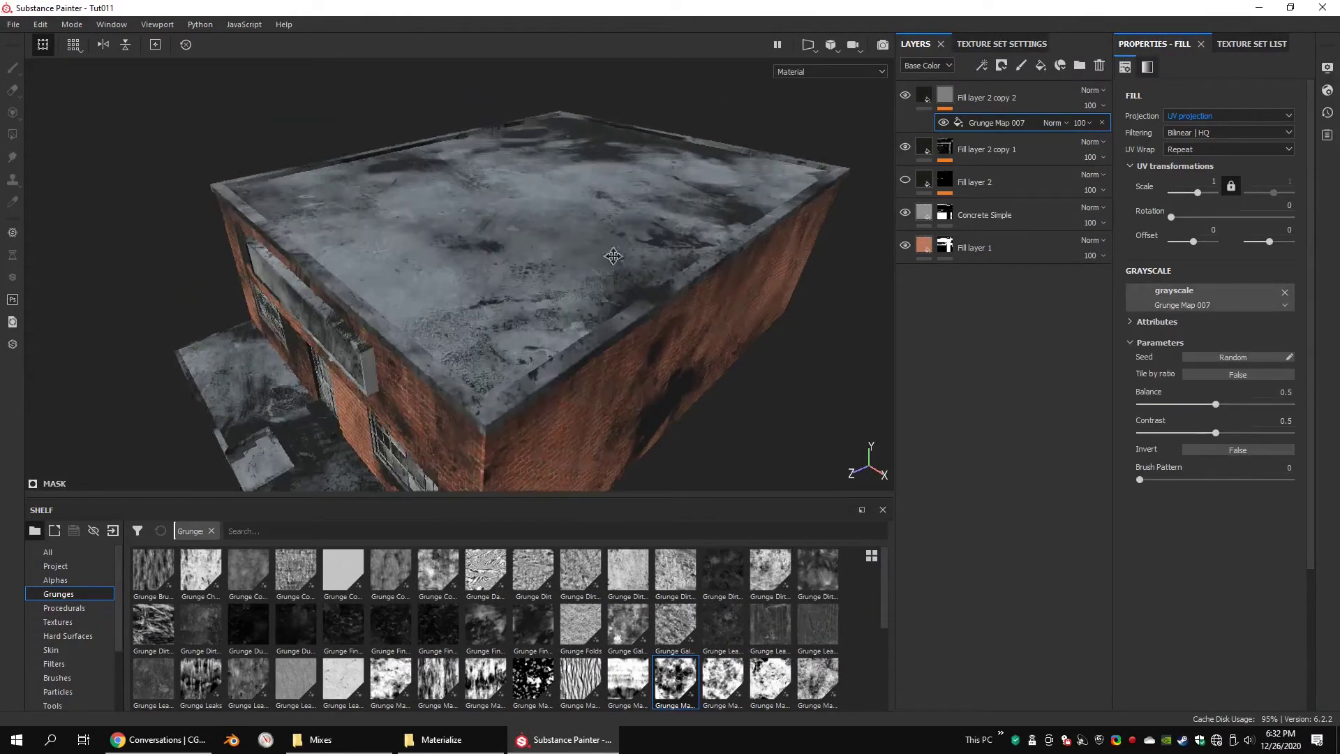
left_click(1226, 115)
left_click(1217, 146)
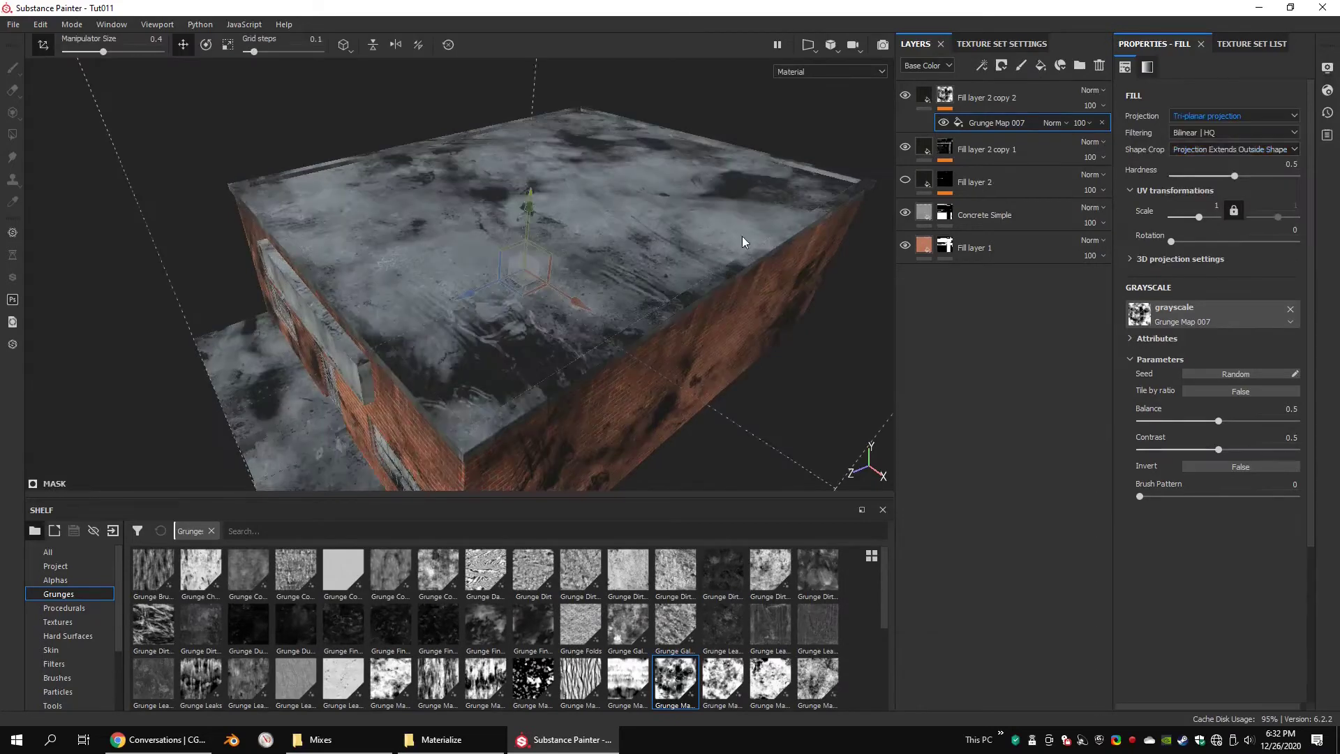
Set Grunge Map 007's scale to 2 and its contrast to 0.
left_click_drag(747, 235, 750, 244, "alt")
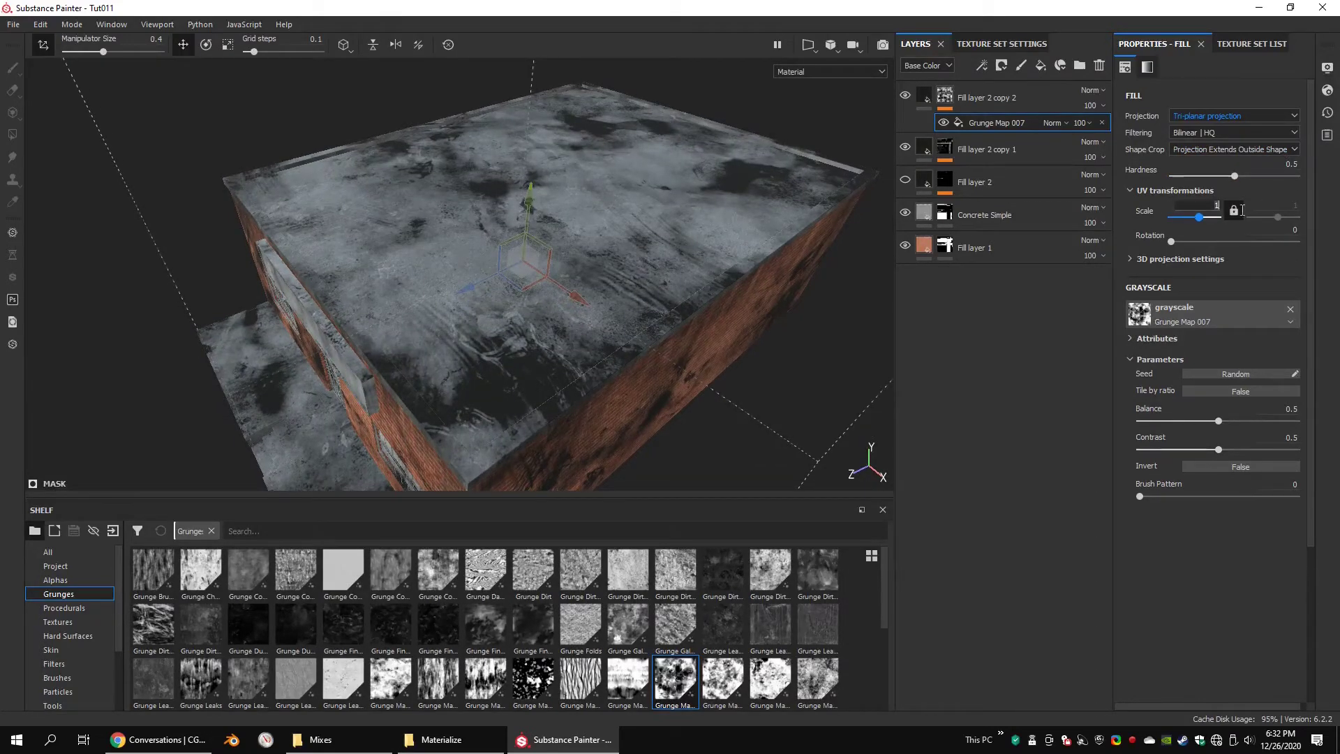
type("2")
key("Return")
mouse_move(712, 220)
left_mouse_down("alt")
mouse_move(706, 246)
mouse_move(705, 208)
left_mouse_up("alt")
left_click_drag(1212, 454, 1128, 452)
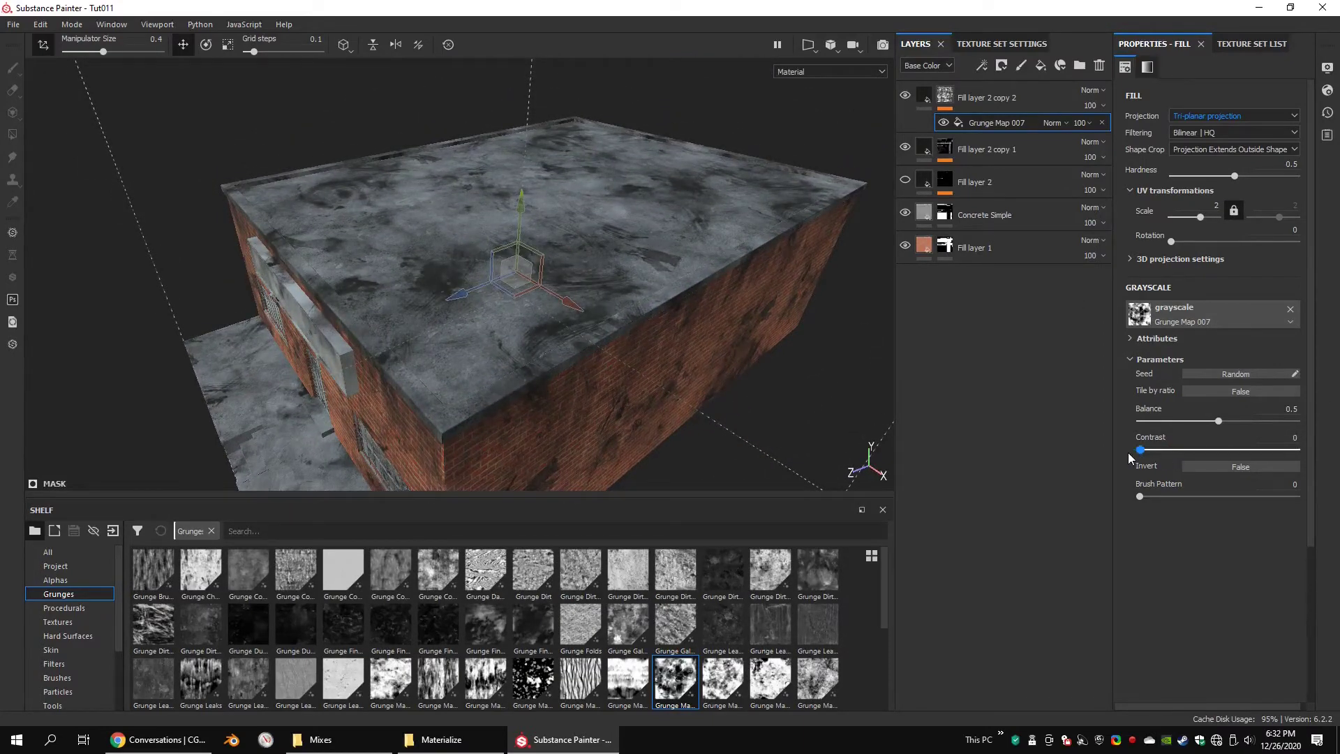
Add another fill effect above Grunge Map 007 using Grunge Dirt Muddy with tri-planar projection.
right_click(954, 100)
left_click(1016, 407)
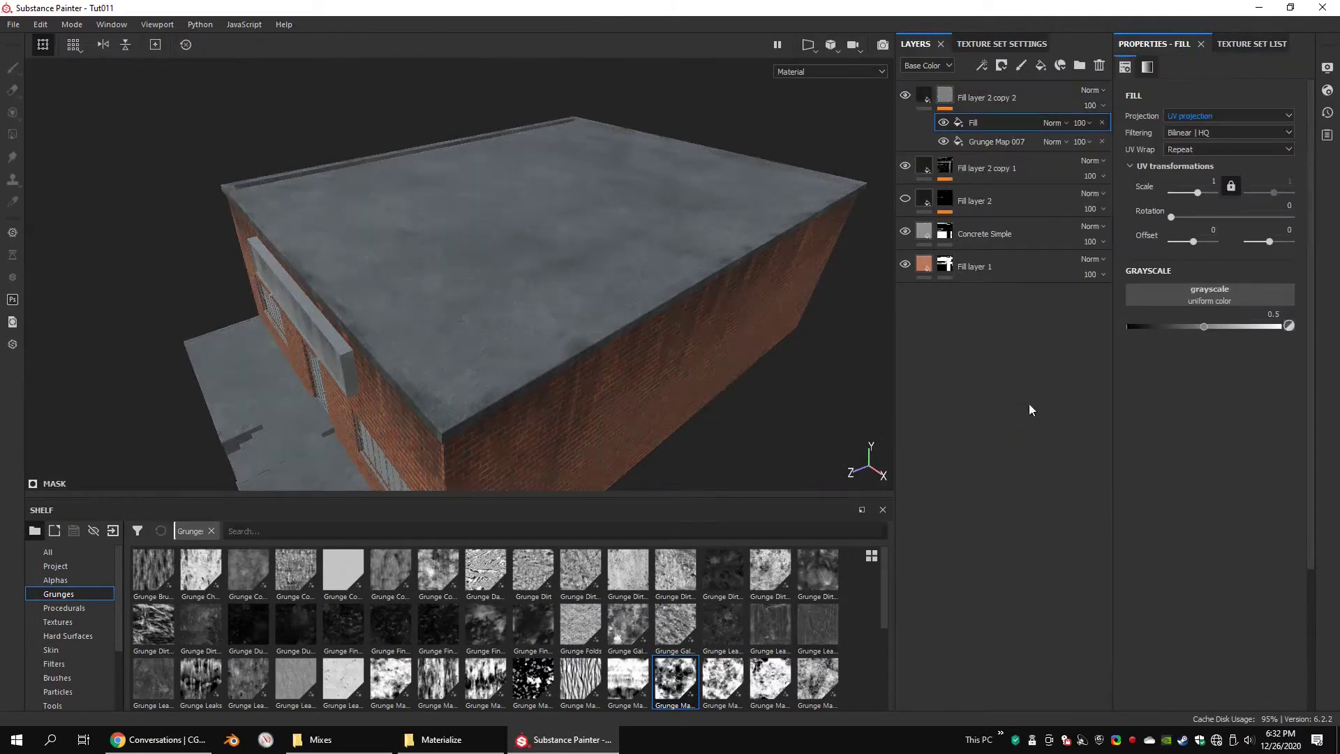
left_click_drag(723, 573, 1193, 300)
left_click(1190, 116)
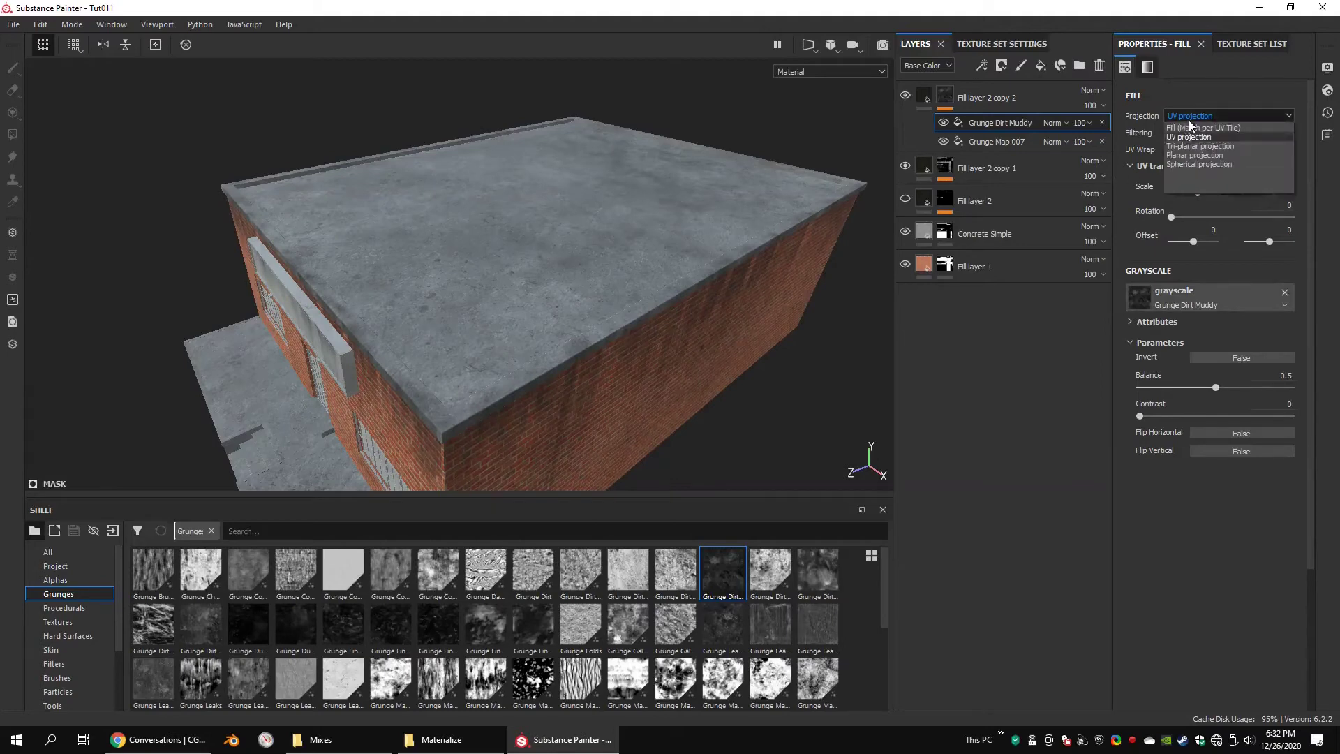
left_click(1192, 146)
Rotate Grunge Dirt Muddy's projection about the vertical axis and set its balance to 0.88 and contrast to 0.7.
key("e")
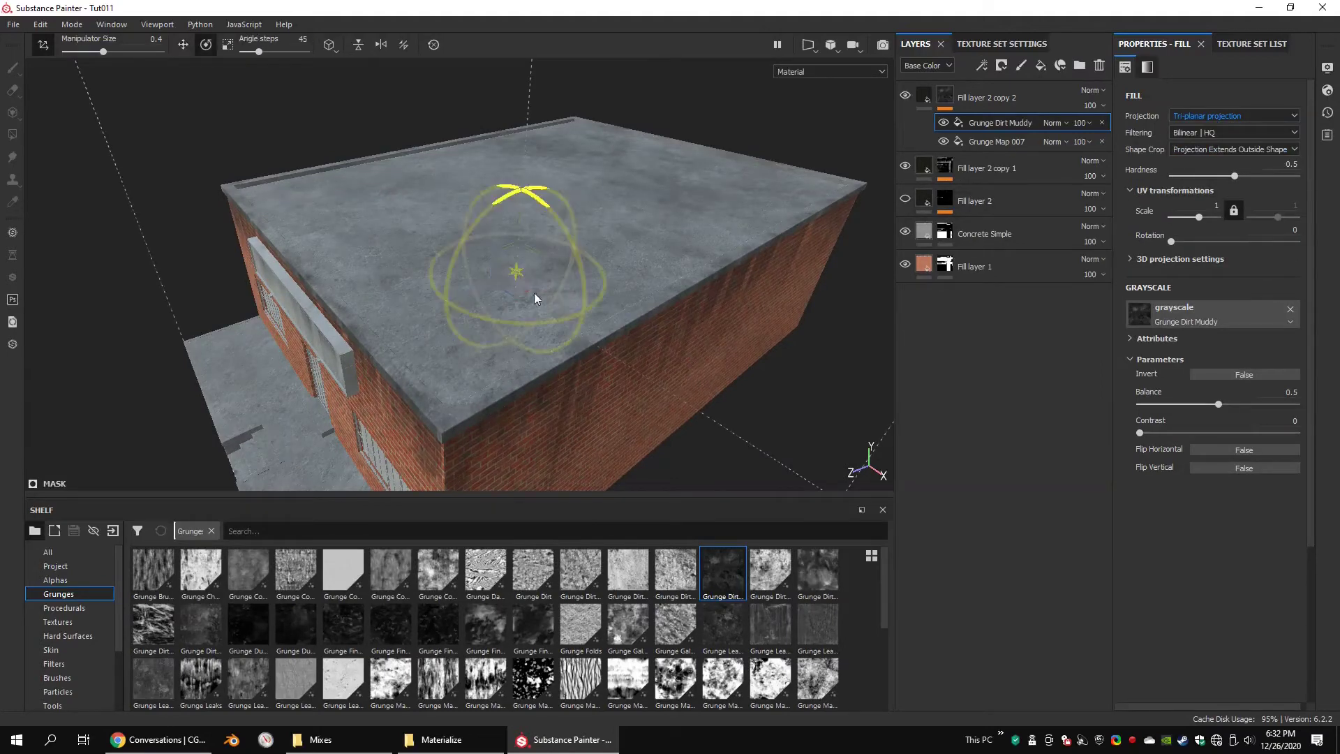
left_click_drag(508, 324, 534, 321)
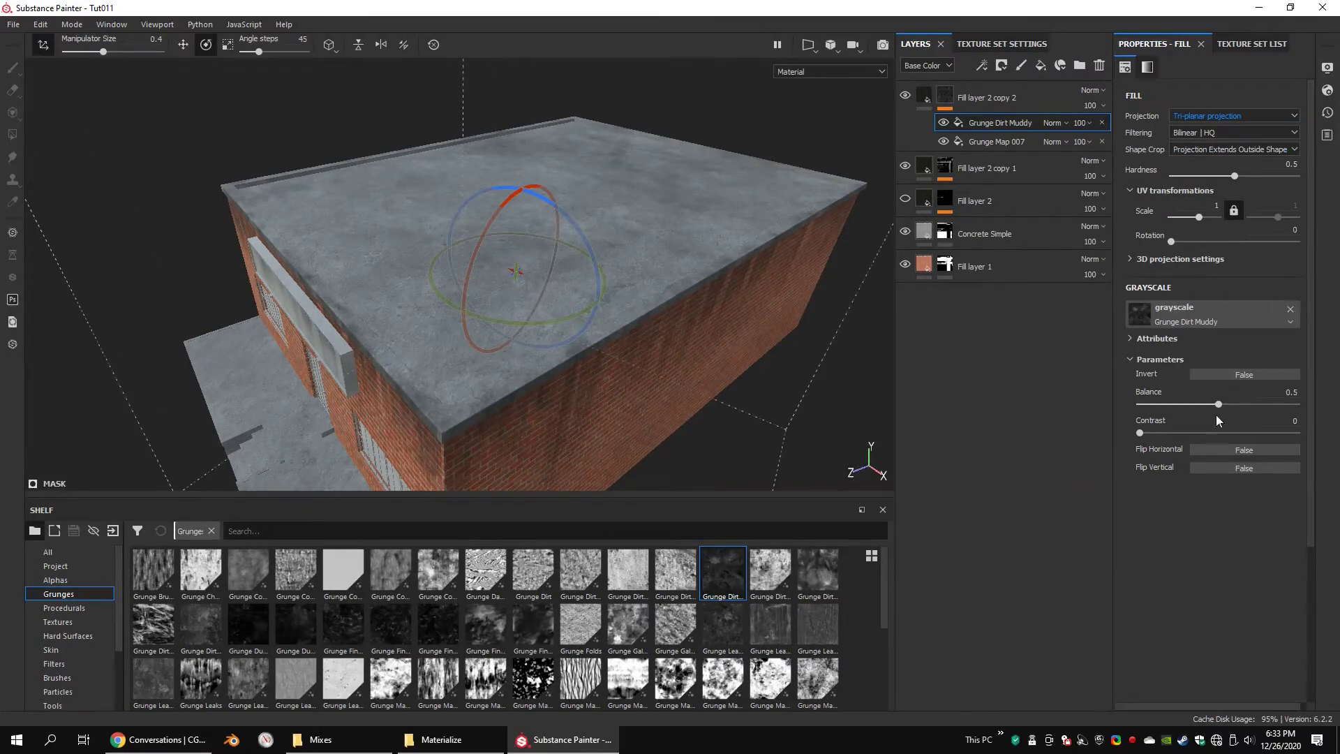
left_click_drag(1218, 404, 1251, 434)
left_click_drag(1256, 405, 1277, 409)
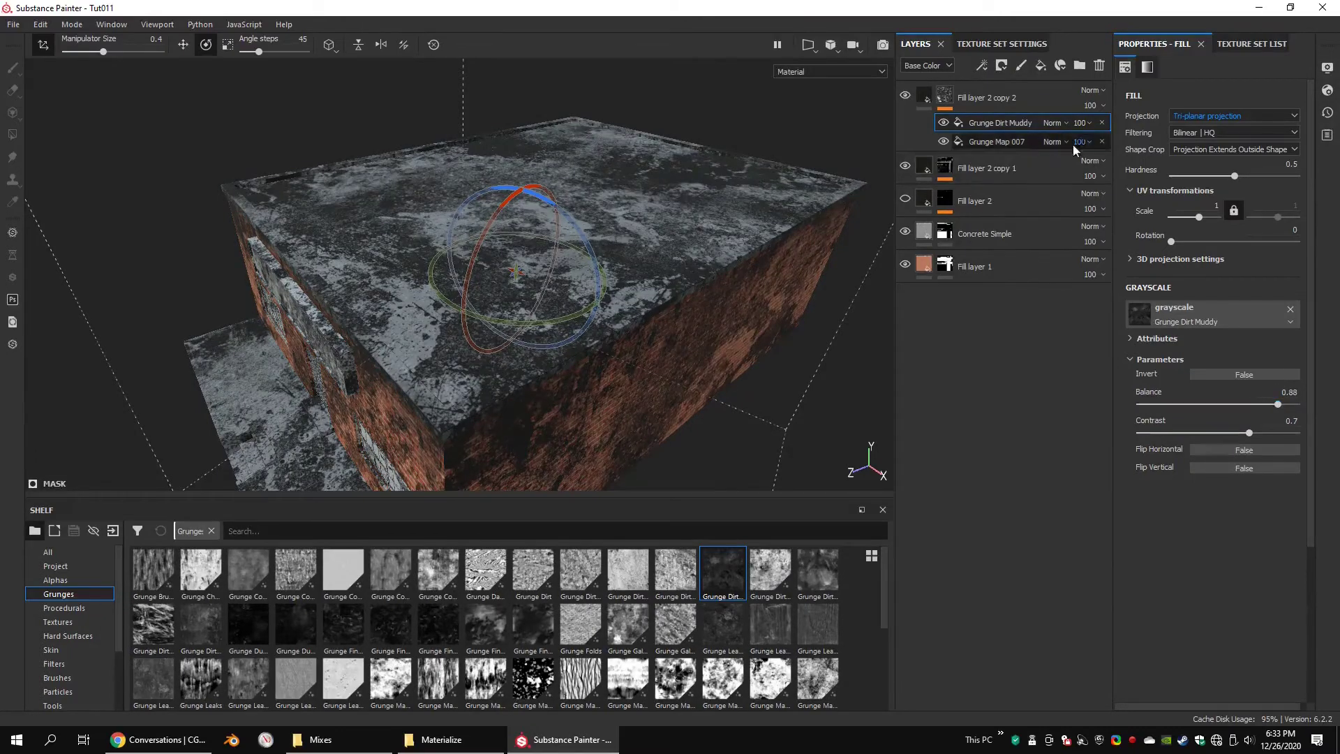
Set Grunge Dirt Muddy's blending mode to Multiply and lower its contrast to 0.
left_click(1052, 122)
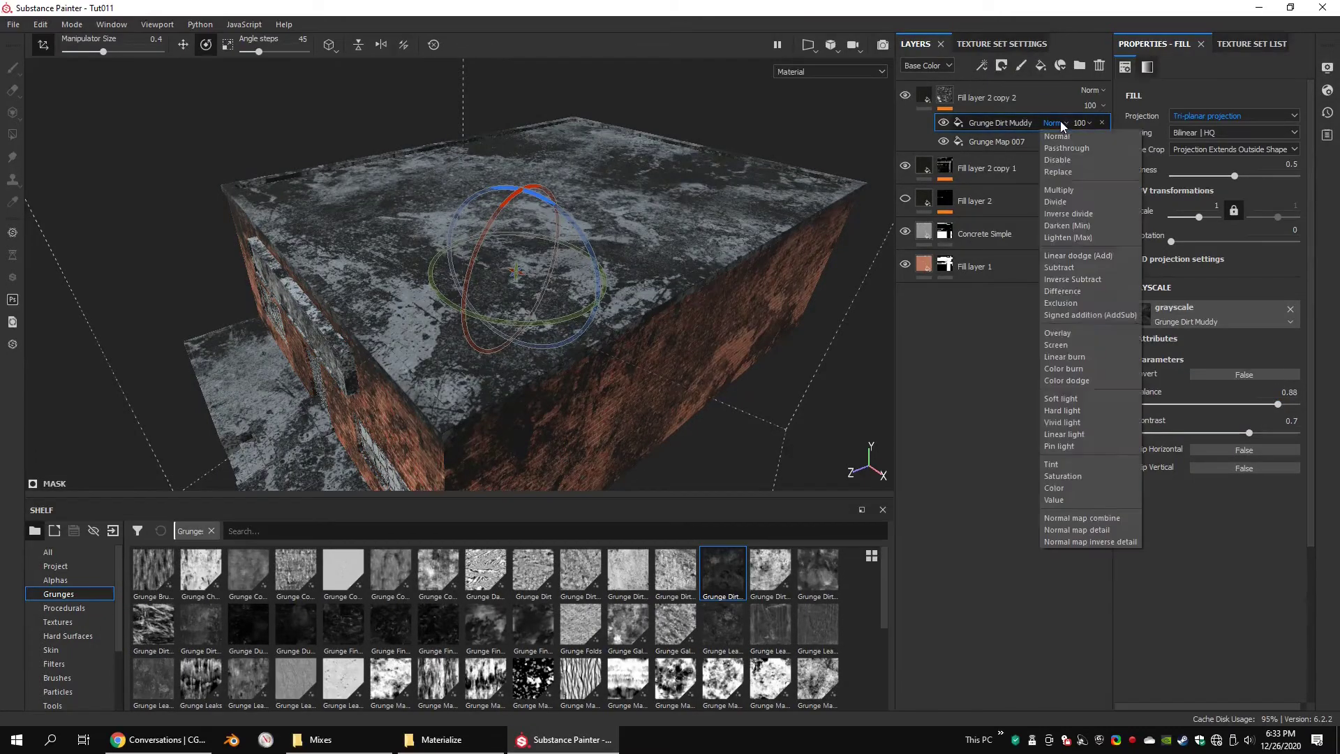
left_click(1067, 190)
left_click_drag(793, 203, 802, 261, "alt")
left_click_drag(1233, 433, 1091, 437)
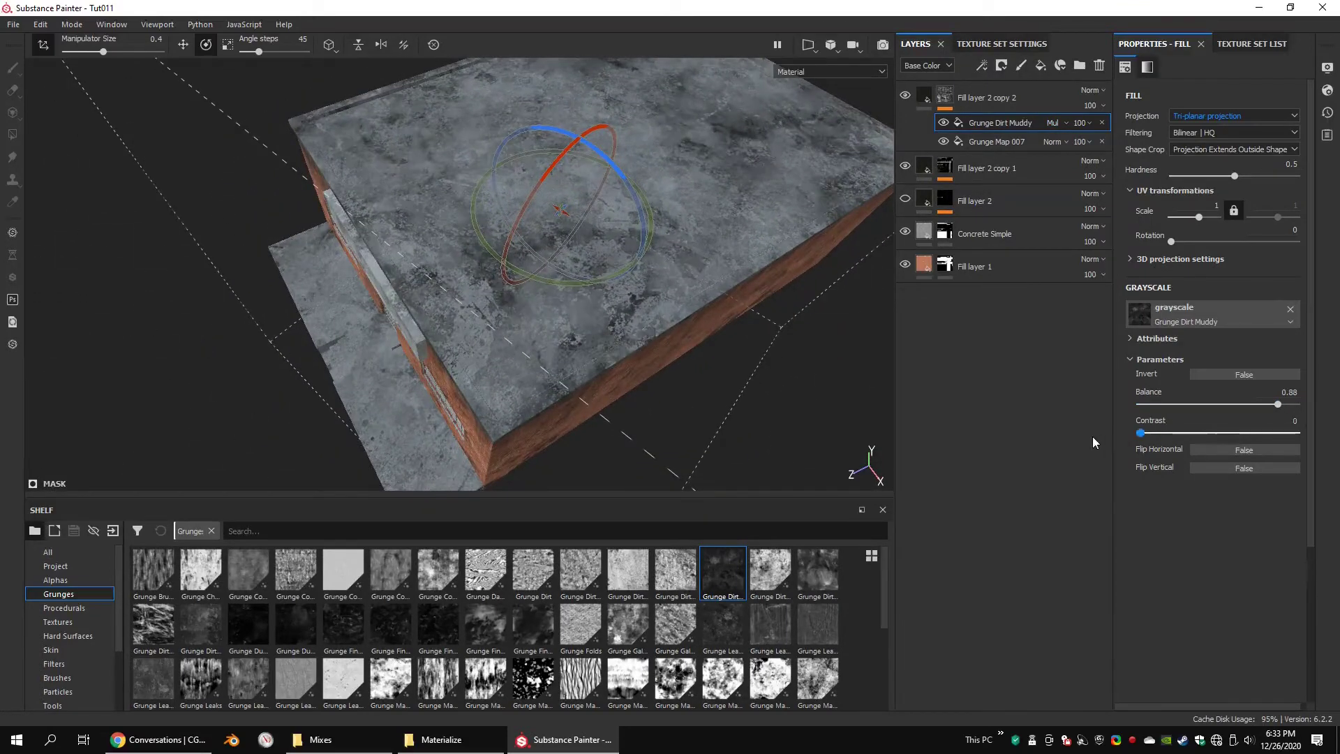
left_click_drag(661, 335, 658, 273, "alt")
middle_click_drag(658, 273, 663, 255, "alt")
scroll(663, 256, "up", 2)
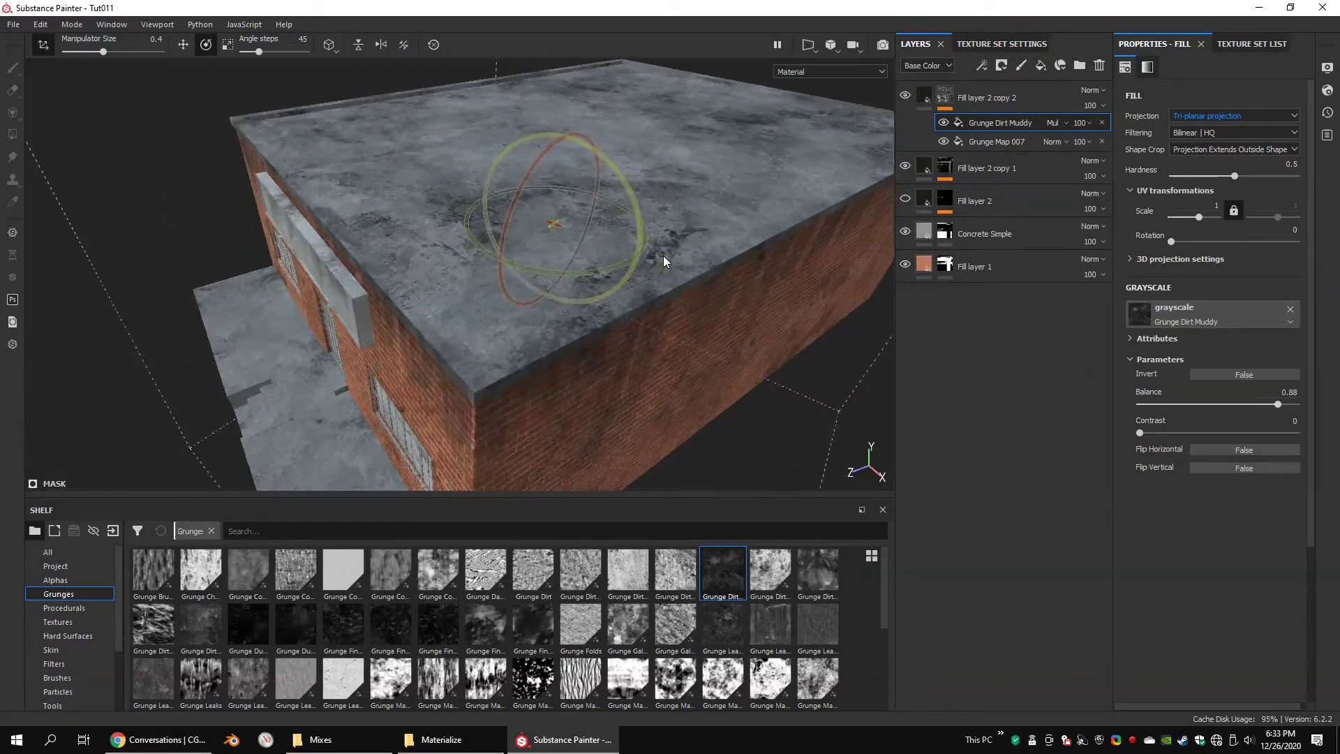
Add a paint effect to the mask of Fill layer 2 copy 2 and set its grayscale value to 0.
left_click_drag(656, 264, 743, 236, "alt")
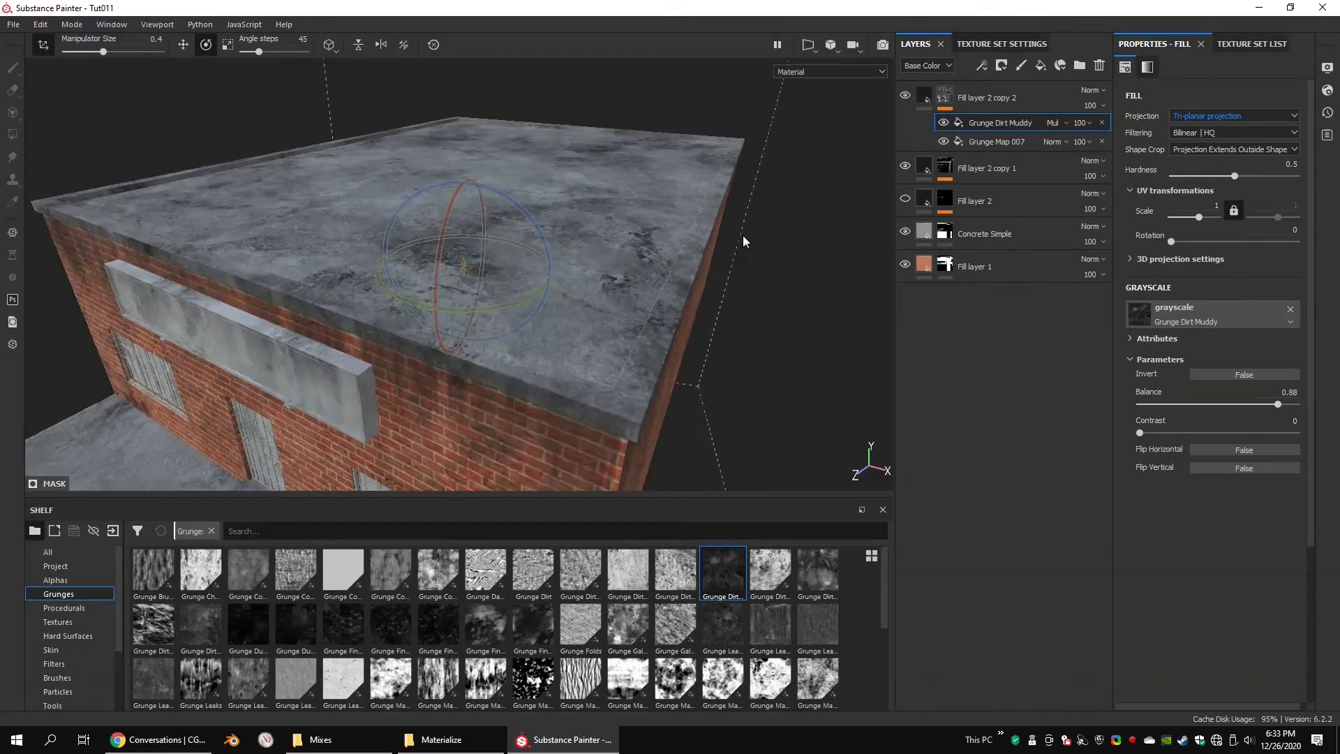
right_click(956, 94)
left_click(995, 549)
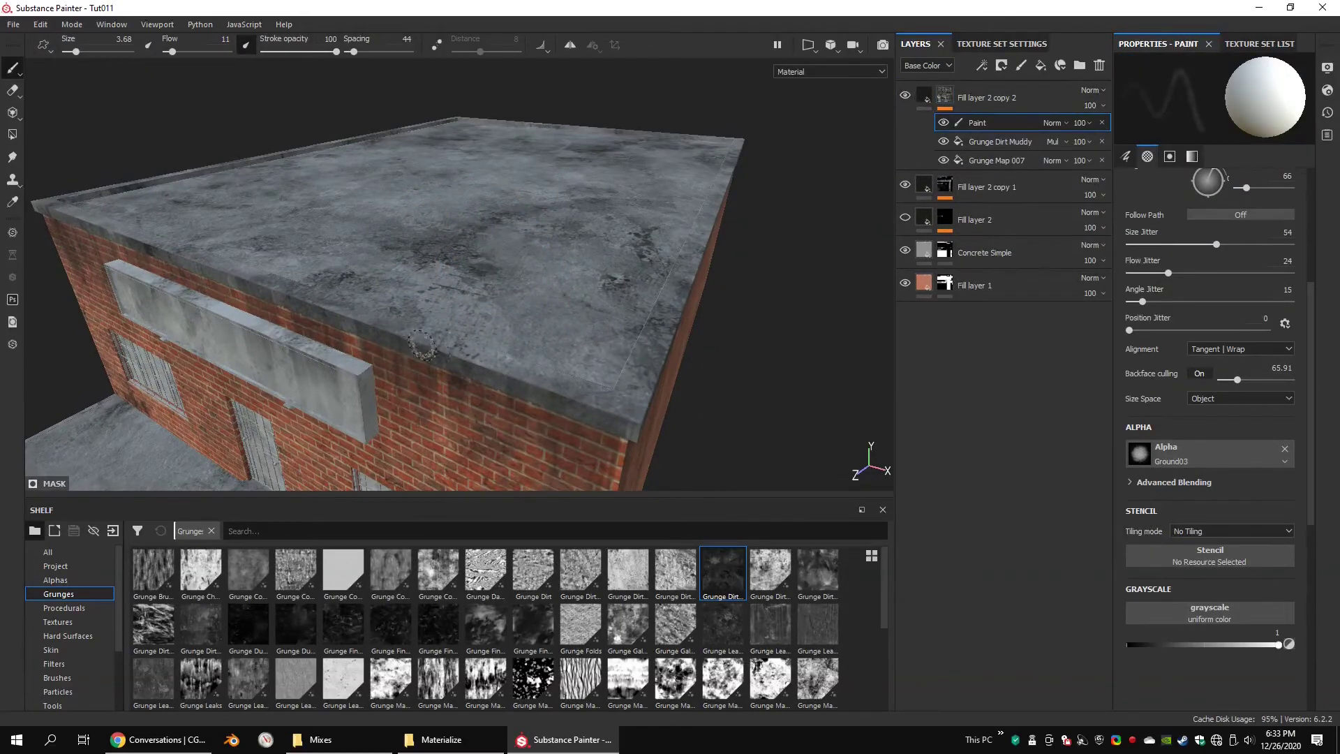
left_click_drag(423, 345, 497, 389, "alt")
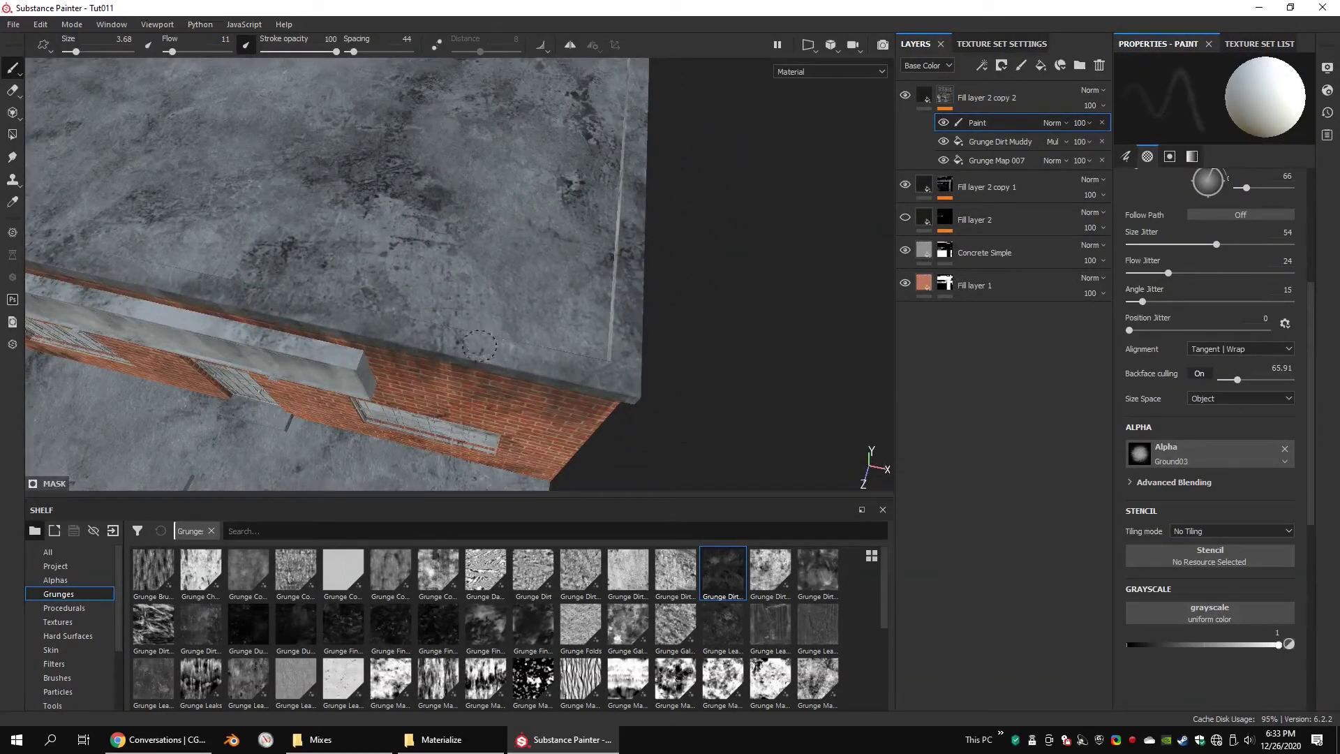
left_click_drag(478, 345, 481, 314, "alt")
left_click_drag(1192, 644, 1035, 649)
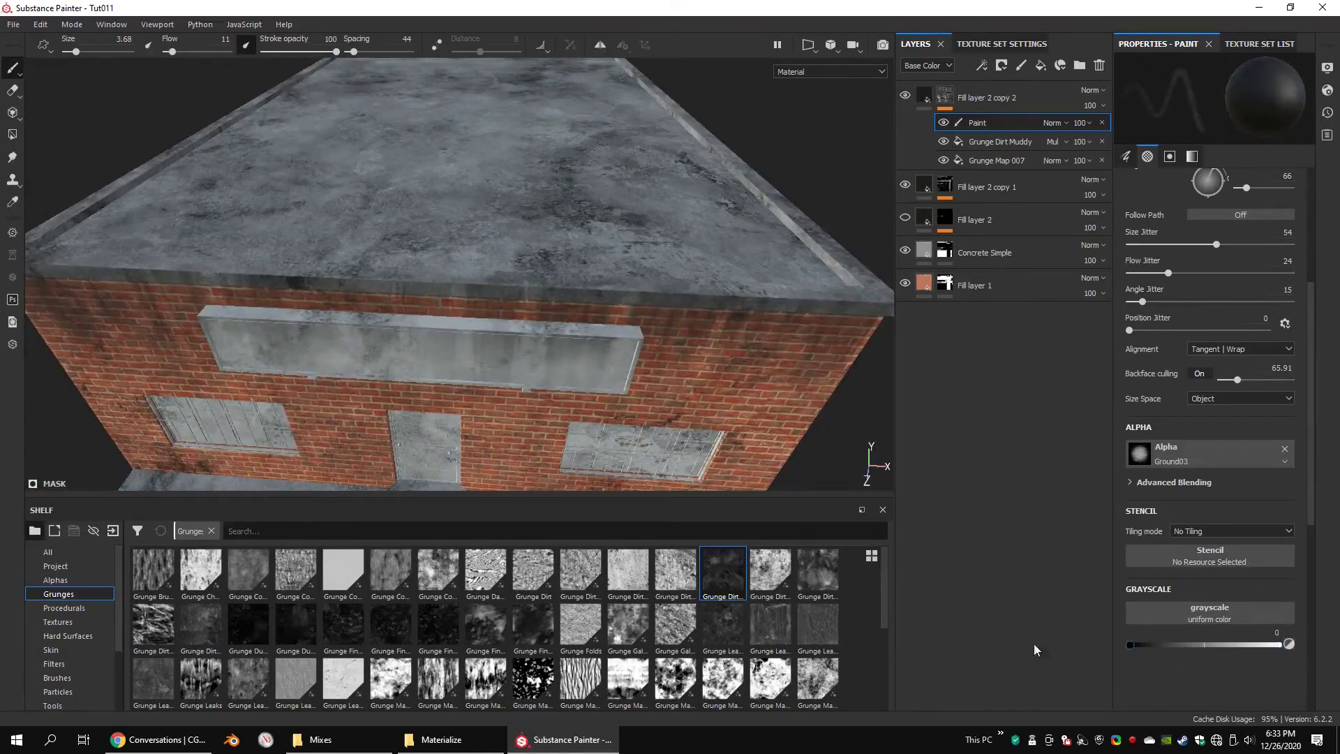
Paint out the grunge along the building's roof edges on the front, side and rear with the small brush.
scroll(388, 284, "up", 2)
middle_click_drag(389, 284, 507, 320, "alt")
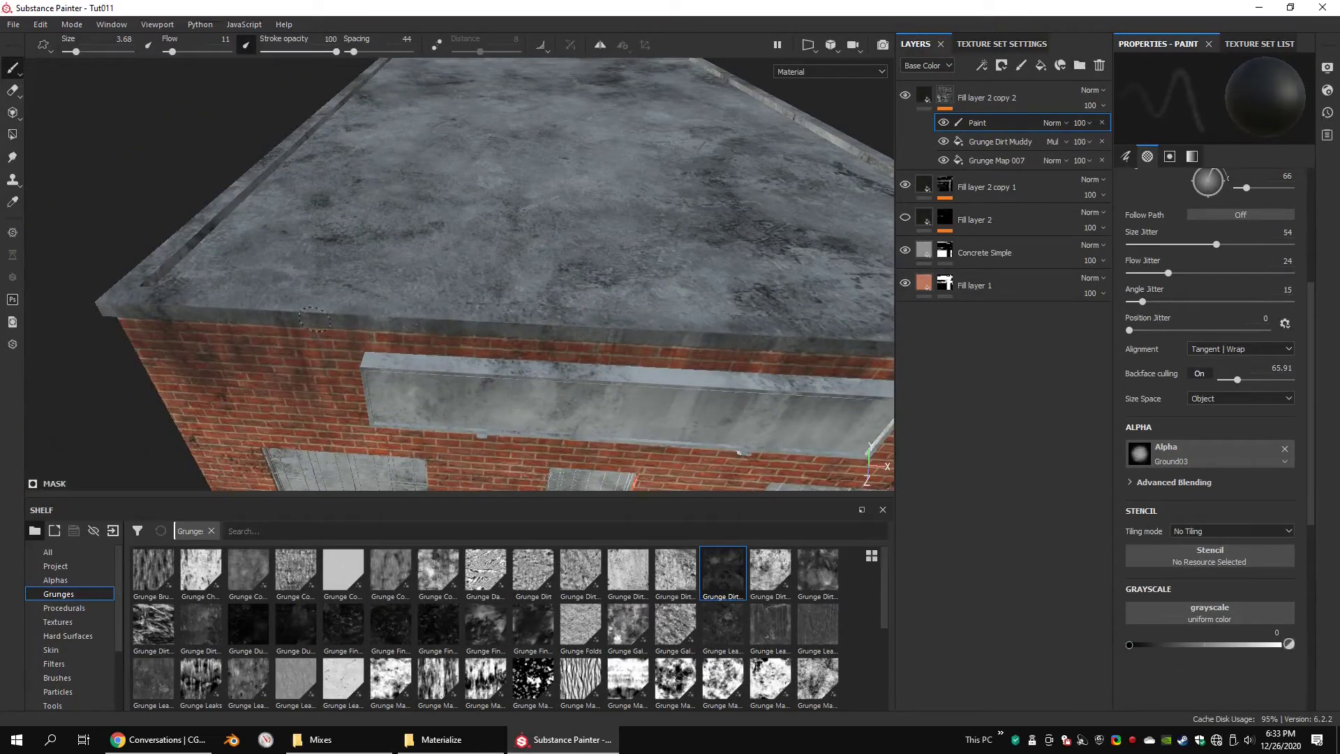
left_click_drag(315, 319, 680, 343, "alt")
middle_click_drag(244, 317, 398, 323, "alt")
left_click_drag(397, 321, 744, 350, "alt")
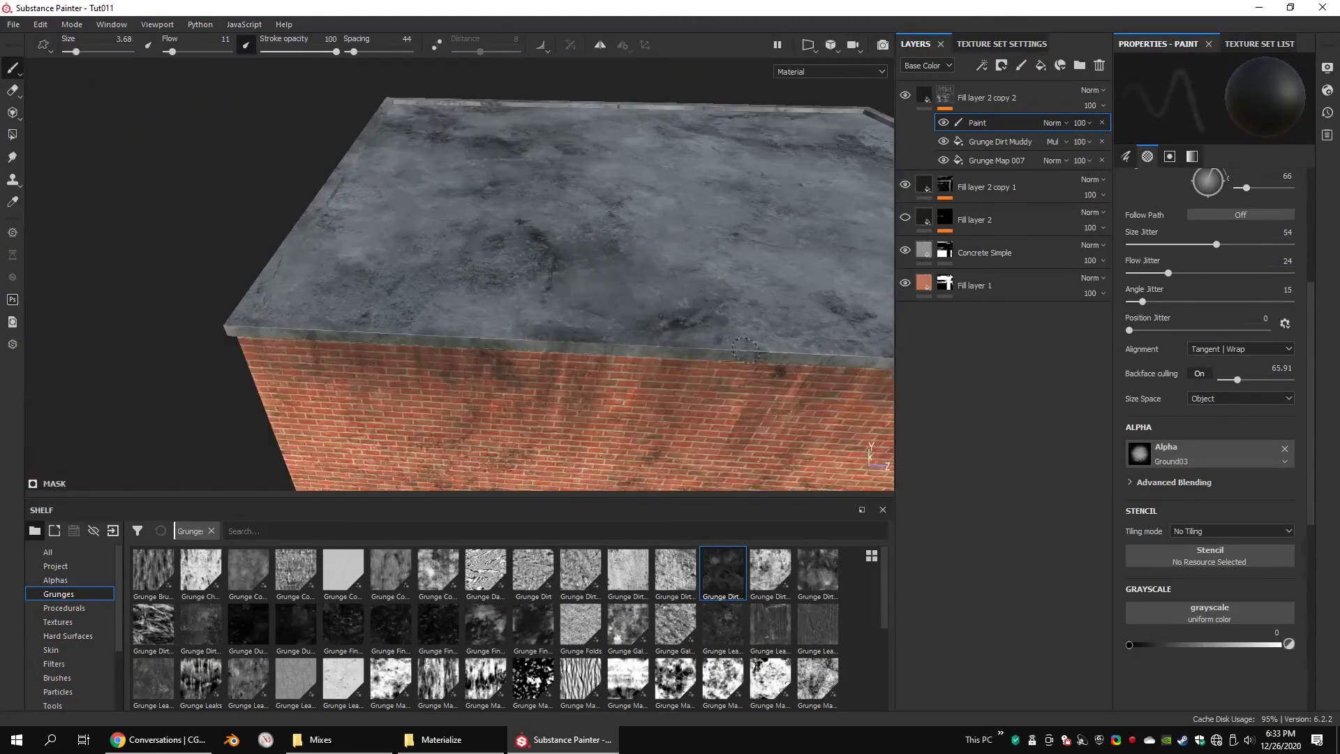
left_click_drag(567, 342, 560, 260, "alt")
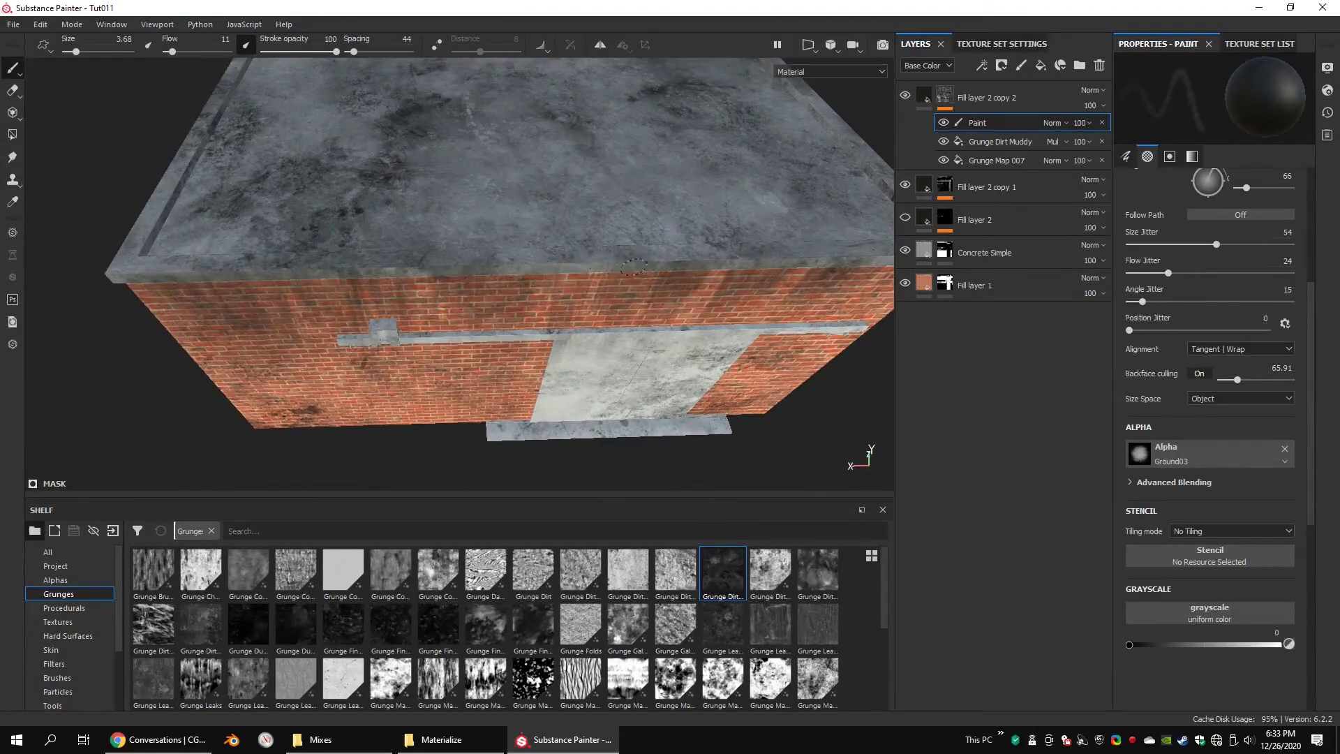
left_click_drag(323, 262, 404, 270, "alt")
middle_click_drag(404, 270, 670, 295, "alt")
mouse_move(419, 307)
left_mouse_down("alt")
mouse_move(489, 301)
mouse_move(531, 231)
left_mouse_up("alt")
Enlarge the brush to size 23.82 and soften the heavy grunge patches on the walls, concrete platform and roof.
right_click_drag(510, 316, 559, 316, "ctrl")
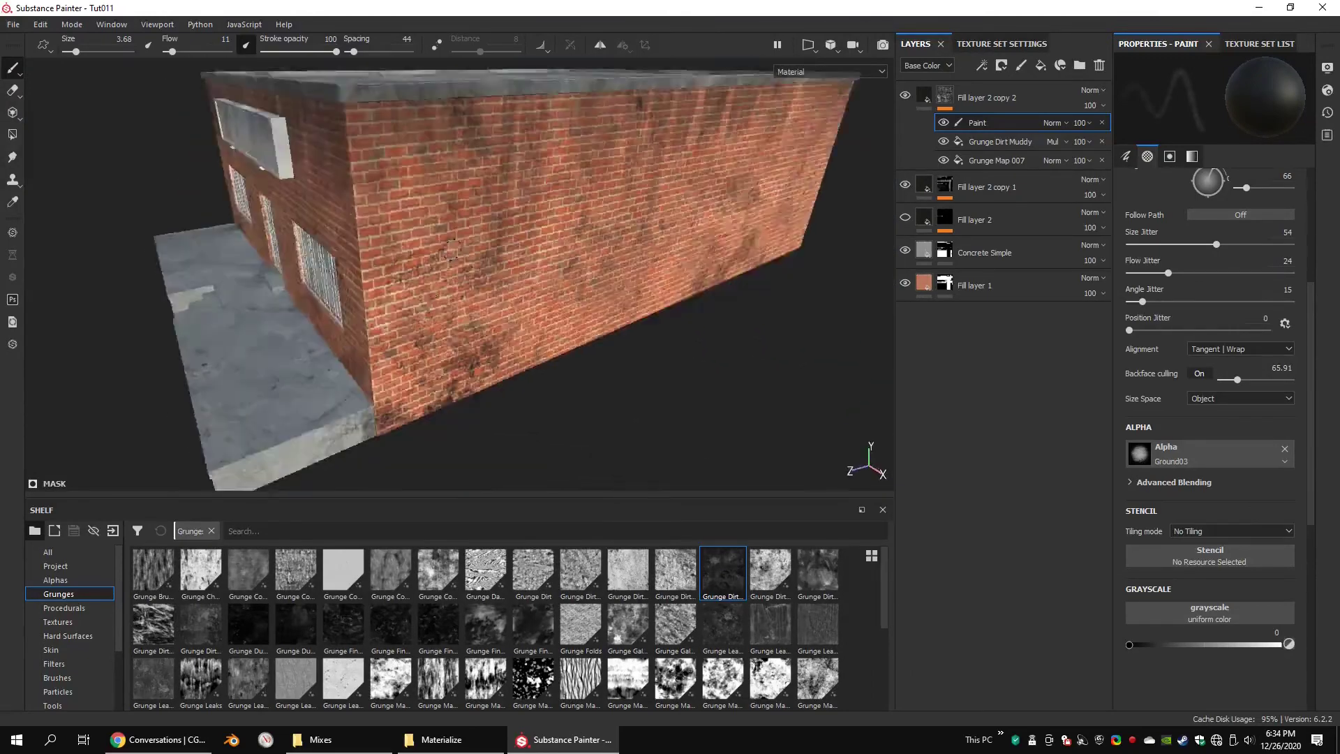
left_click_drag(509, 314, 578, 301, "alt")
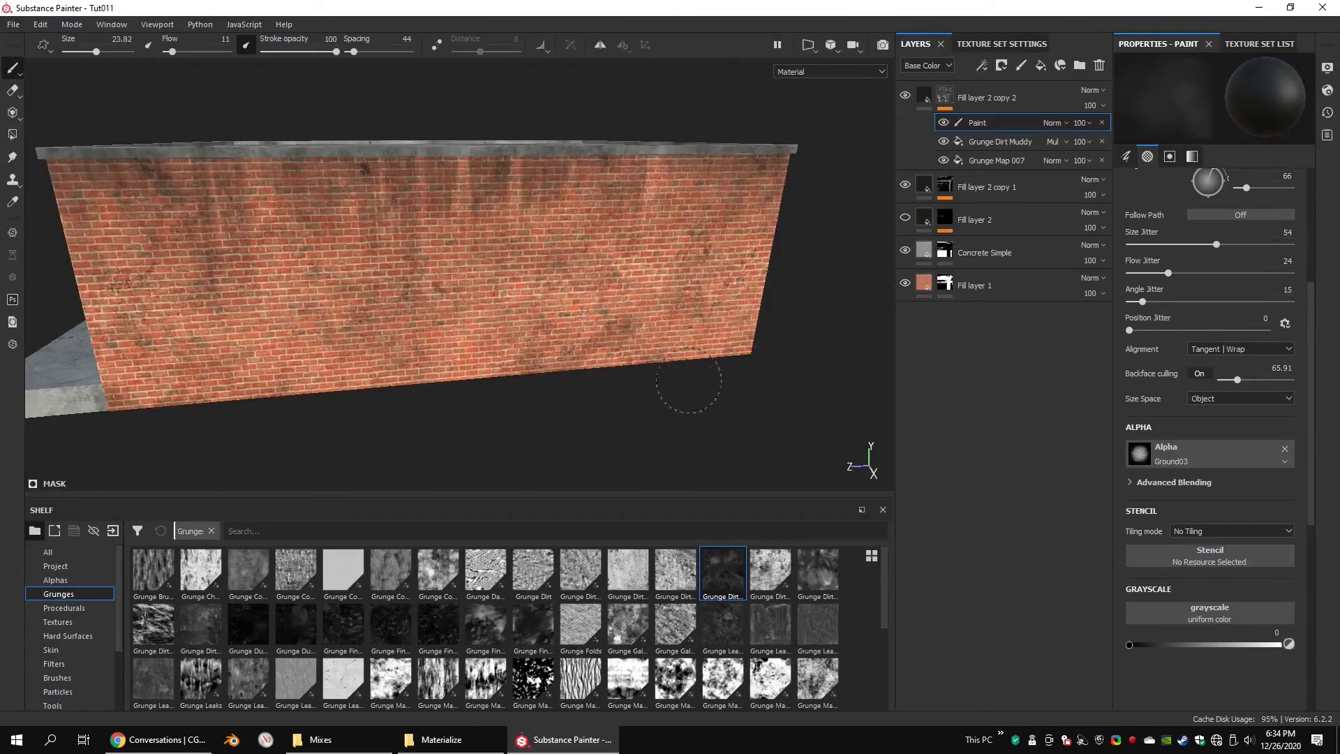
scroll(689, 380, "down", 4)
left_click_drag(489, 363, 666, 369, "alt")
scroll(471, 356, "up", 3)
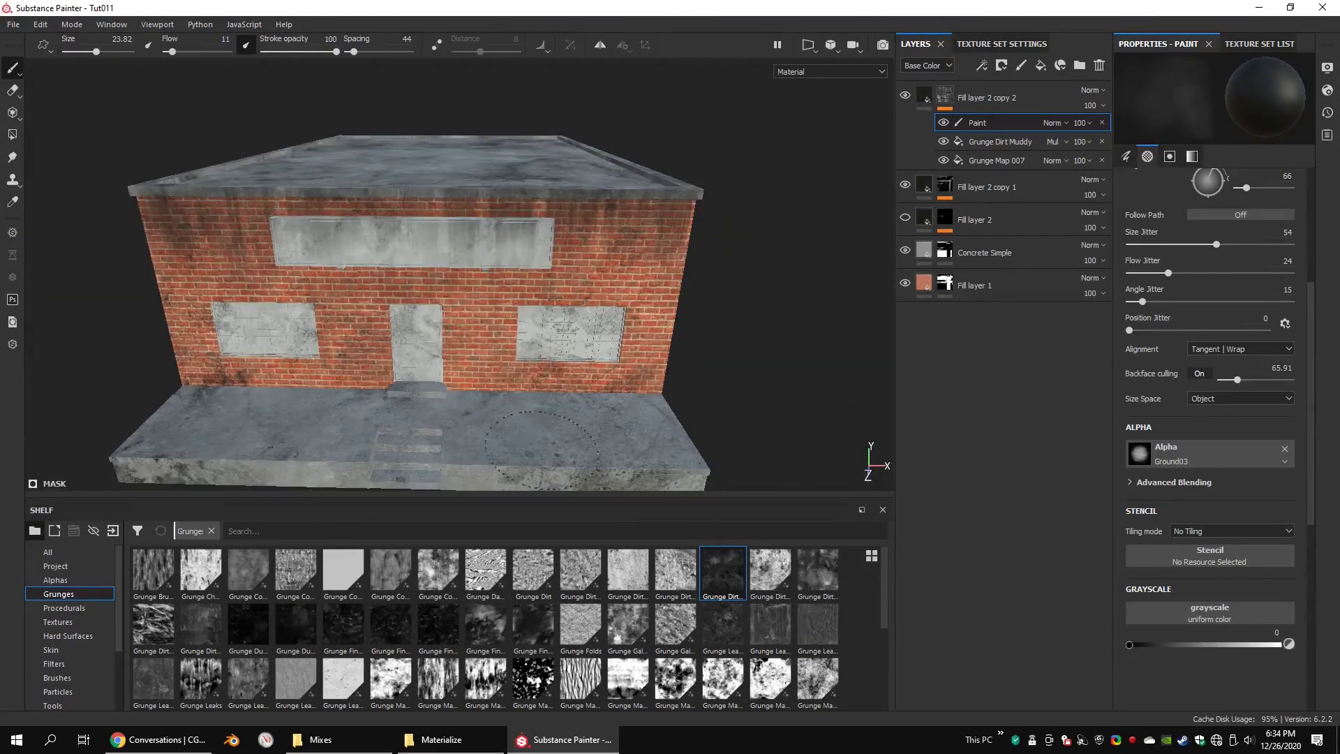
left_click_drag(542, 450, 621, 336, "alt")
scroll(541, 395, "down", 3)
right_click_drag(586, 318, 520, 316, "shift")
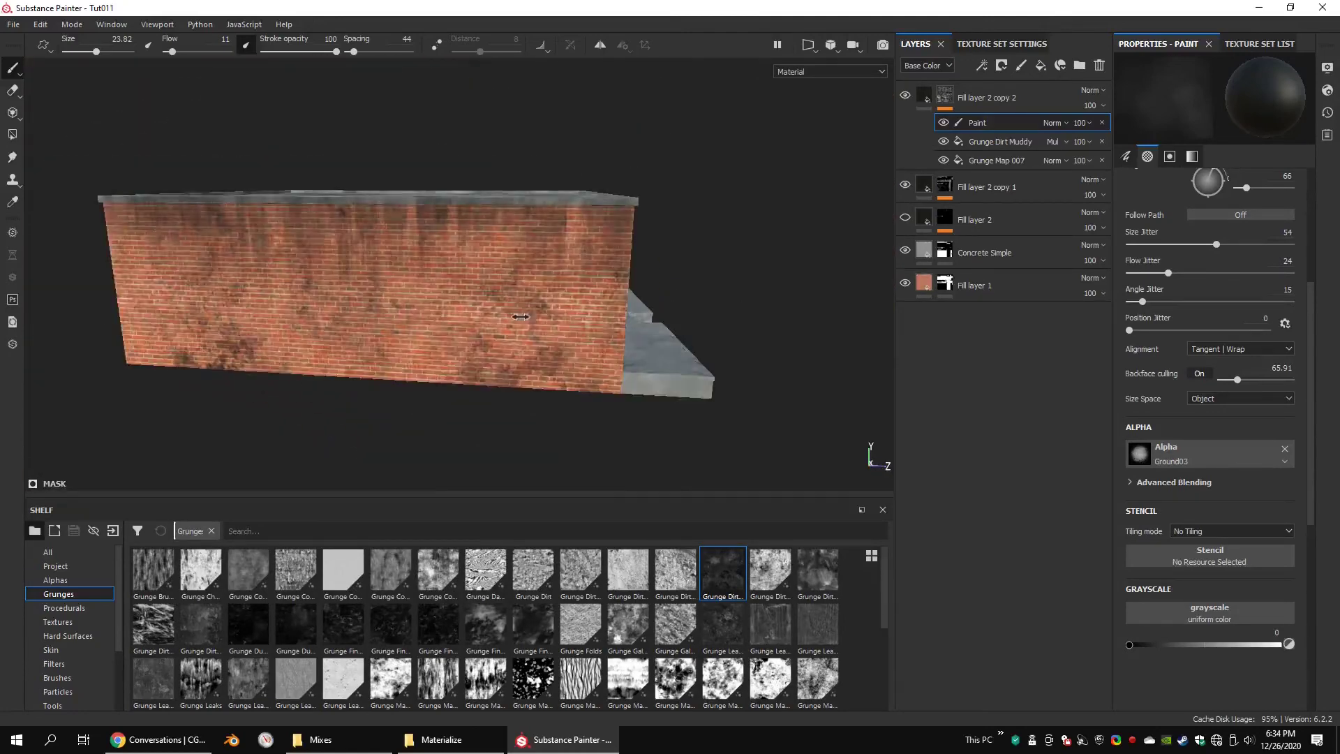
left_click_drag(558, 359, 398, 365, "alt")
right_click_drag(398, 365, 280, 328, "shift")
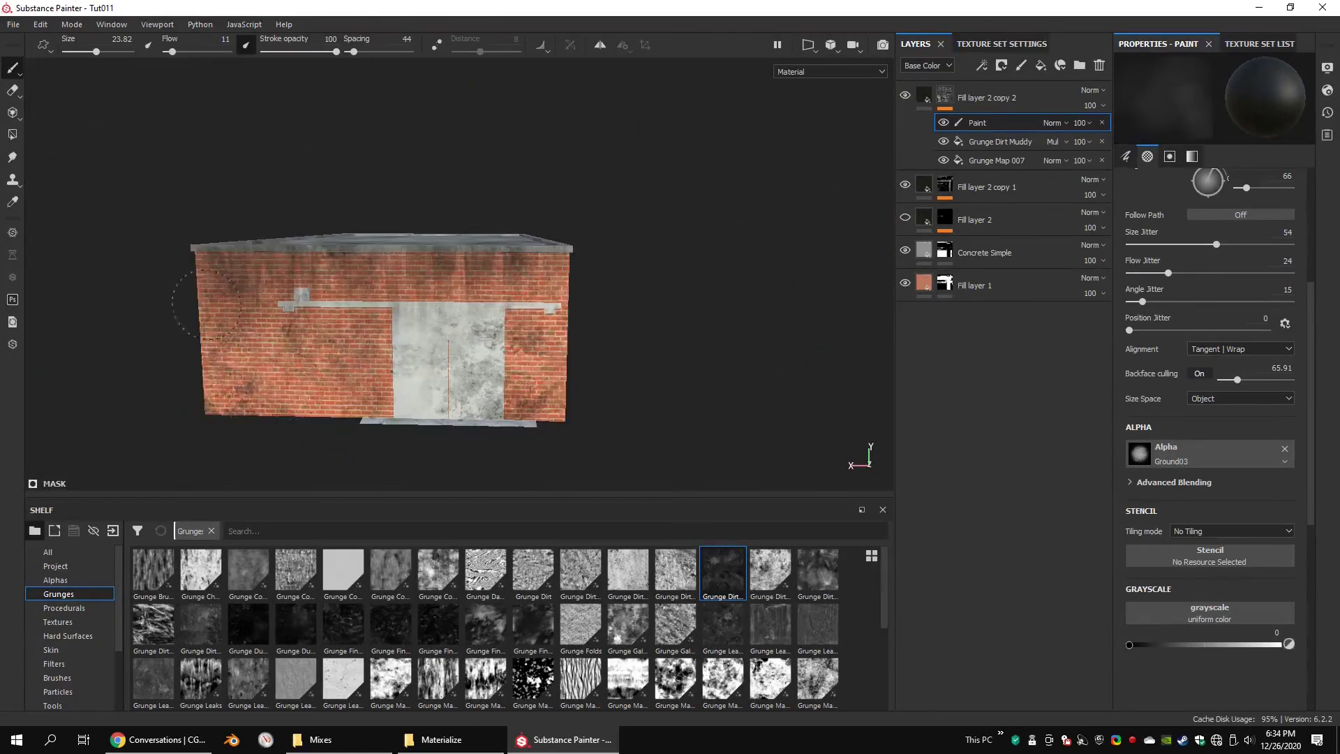
left_click_drag(524, 342, 433, 447, "alt")
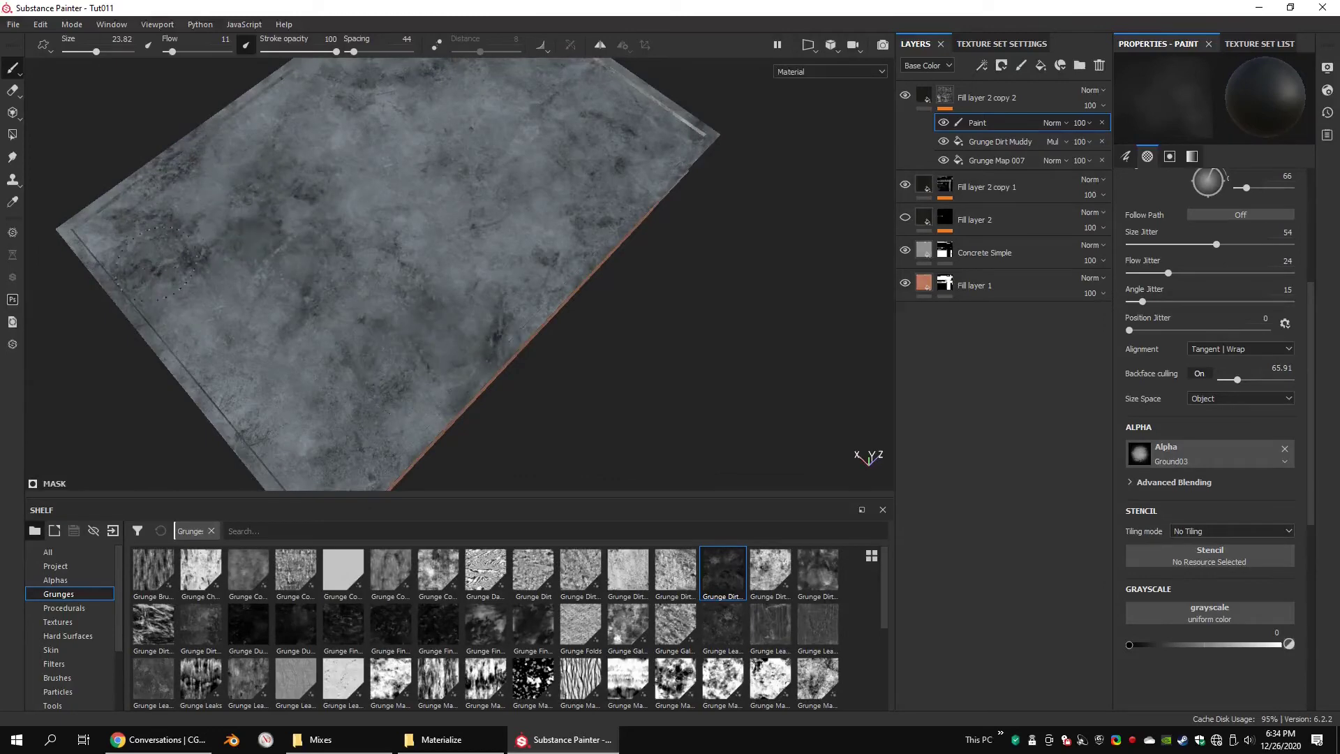
left_click_drag(628, 377, 668, 281, "alt")
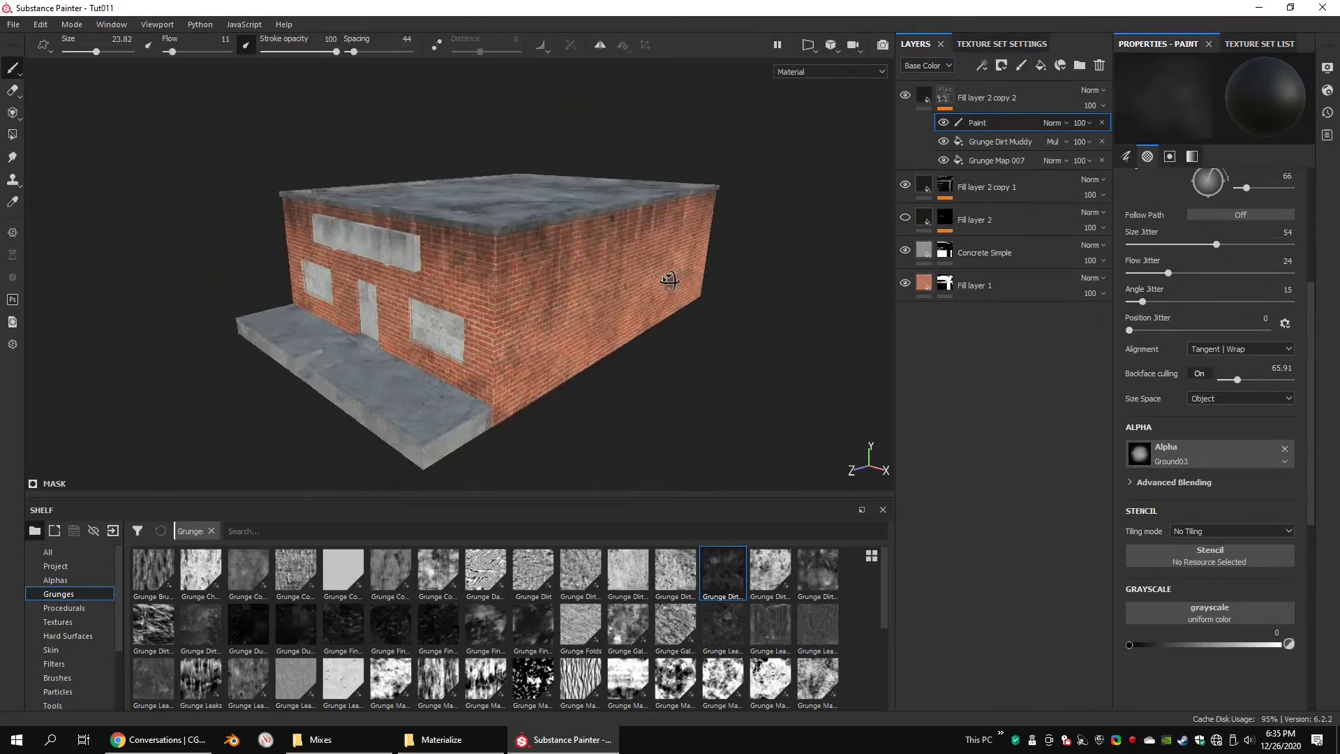
Add an HSL Perceptive filter to the brick material of Fill layer 1, with saturation 0.416 and lightness 0.445.
left_click(929, 290)
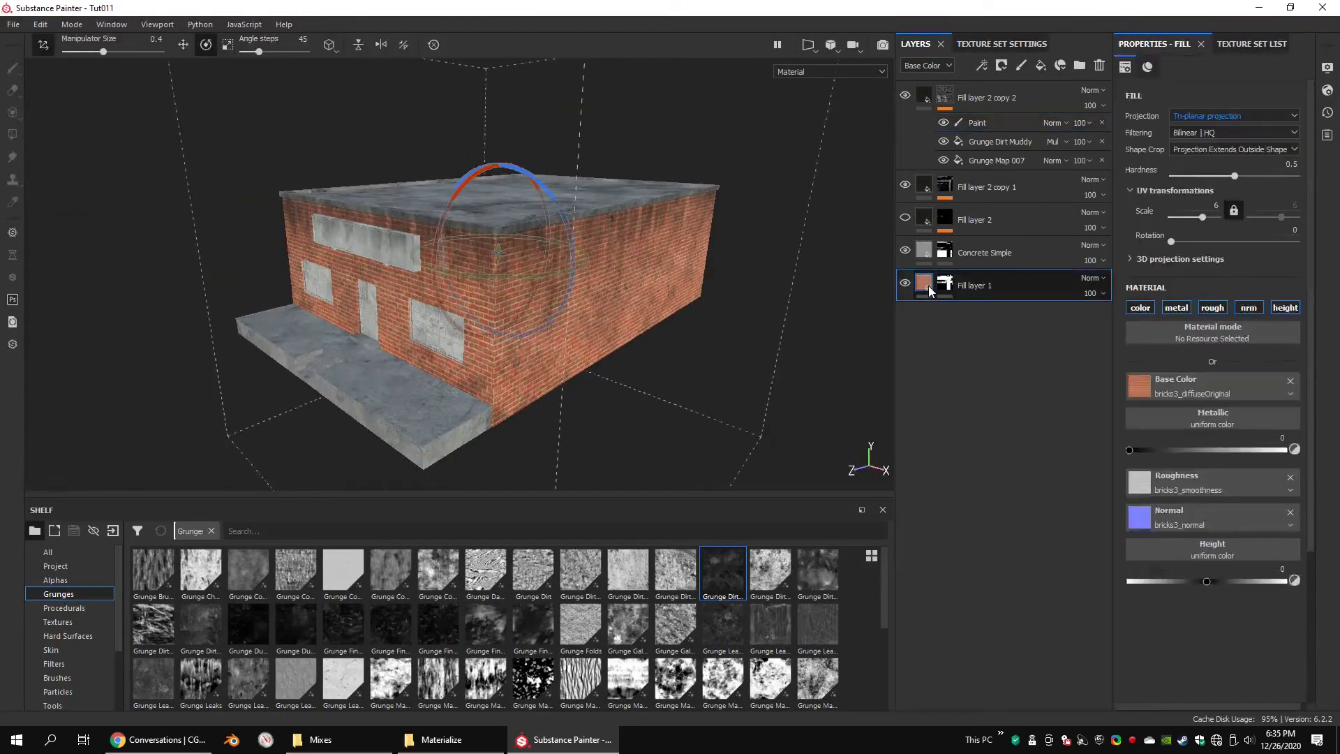
right_click(924, 291)
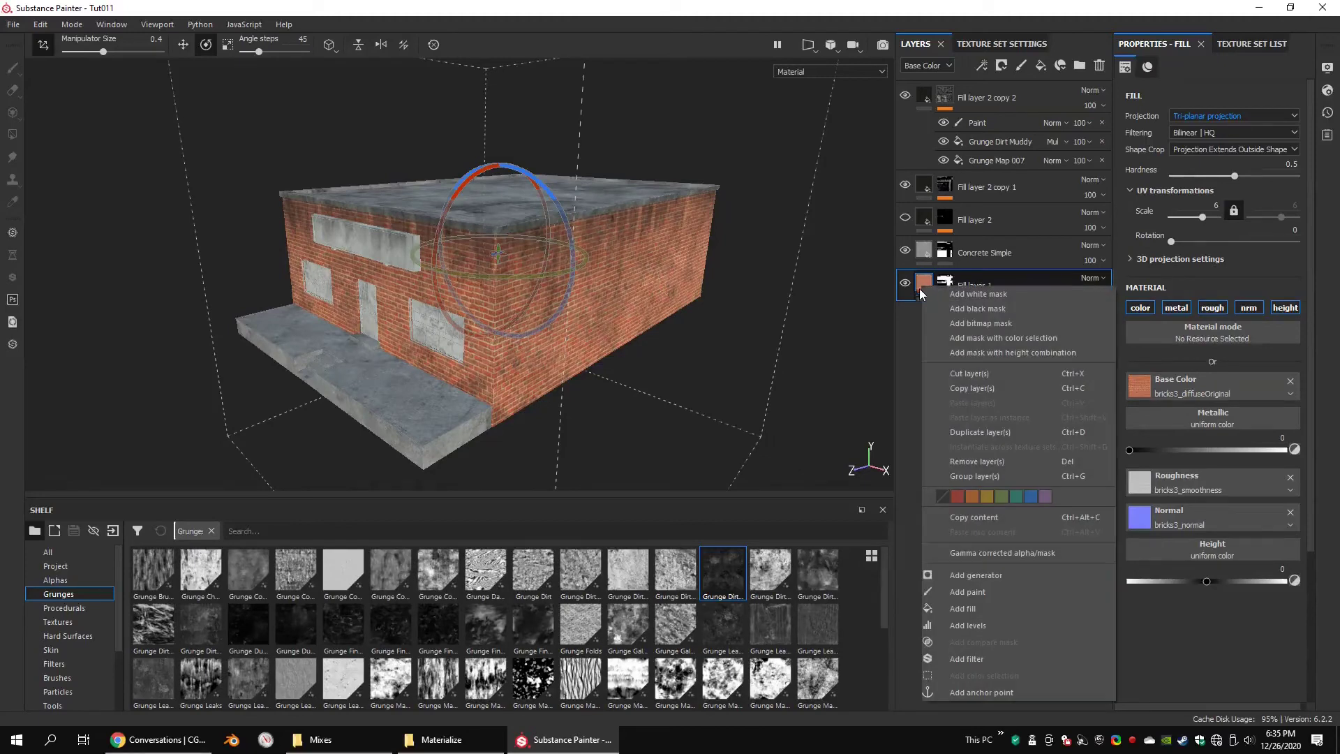
left_click(982, 659)
left_click(1196, 117)
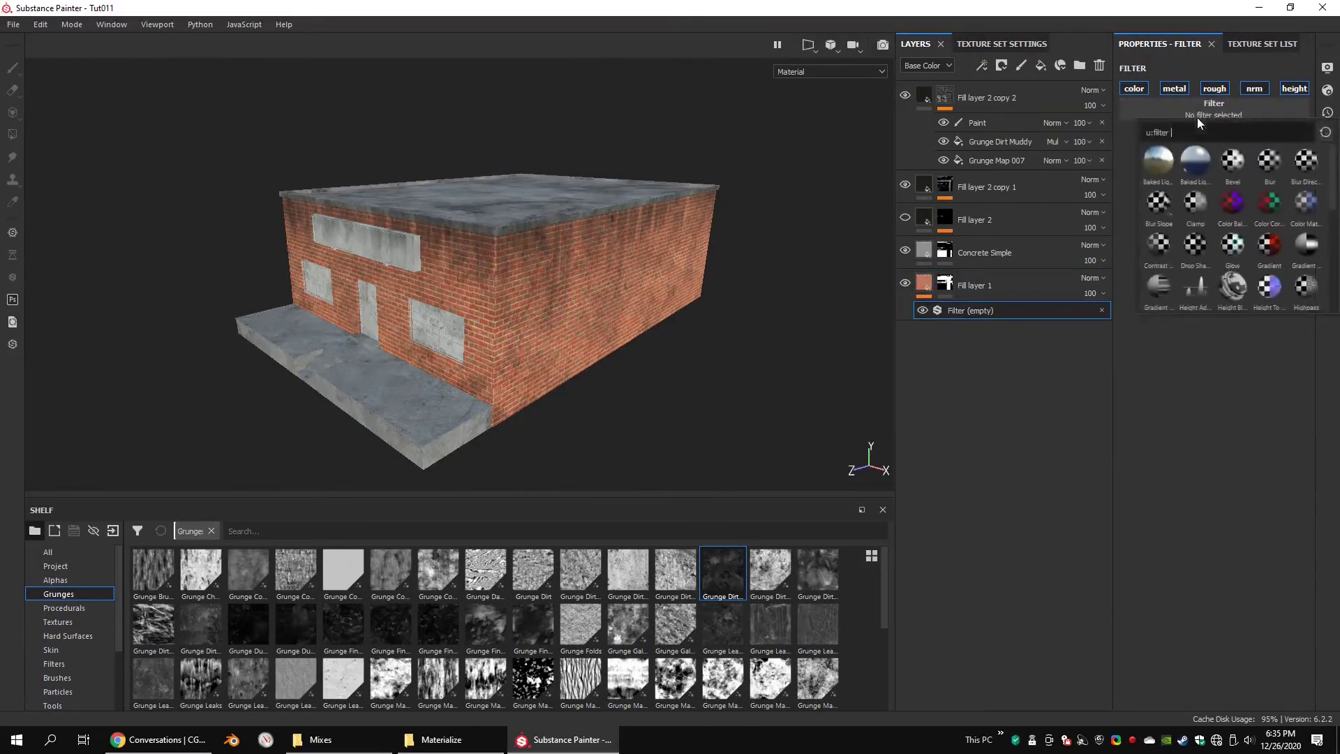
scroll(1250, 248, "down", 3)
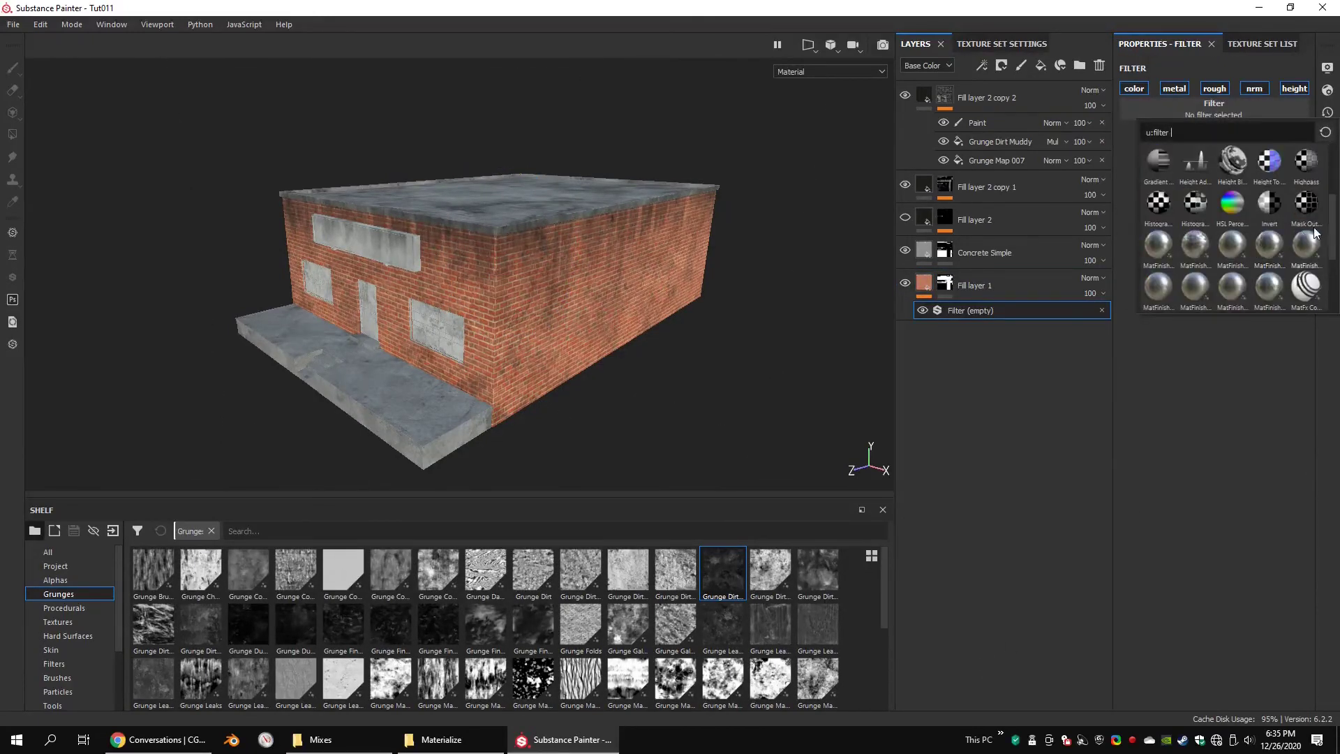
scroll(1317, 235, "down", 3)
scroll(1338, 231, "up", 3)
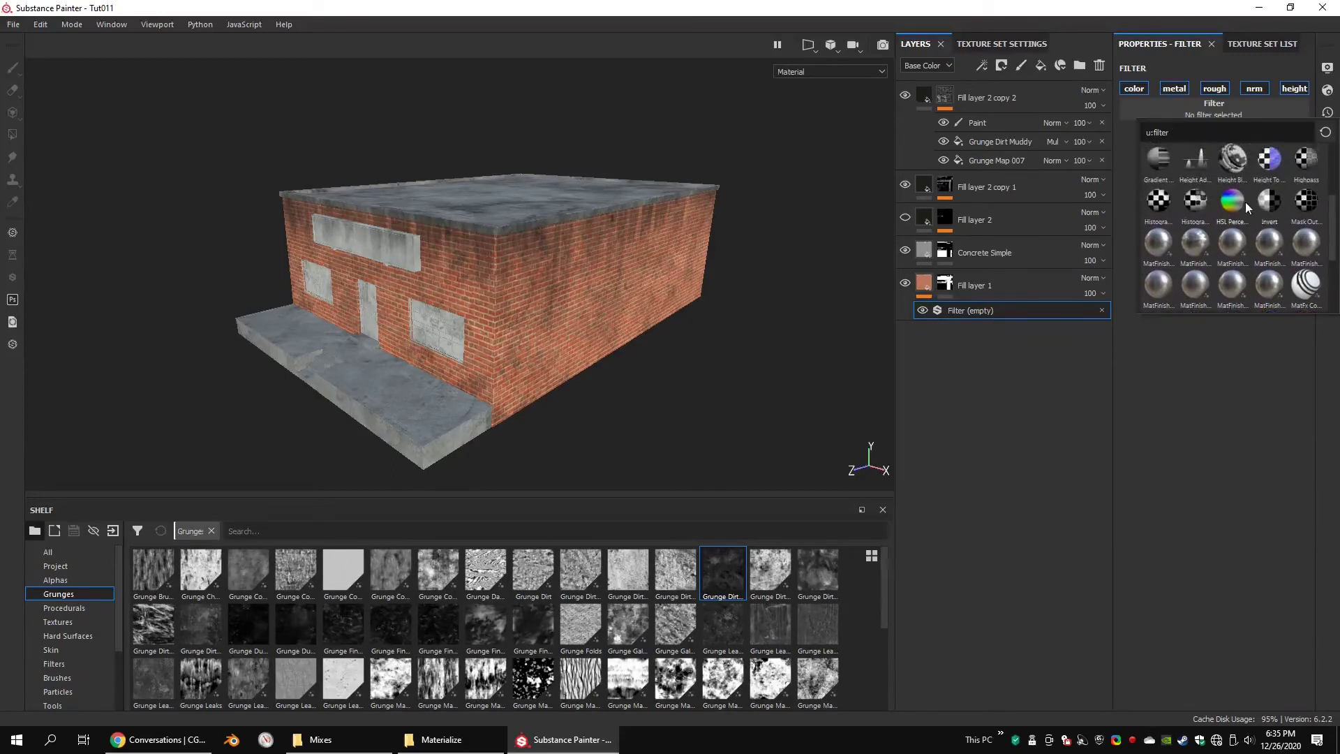
left_click(1237, 199)
Examine the adjusted brick color on the building's front, side and rear walls.
scroll(686, 229, "up", 2)
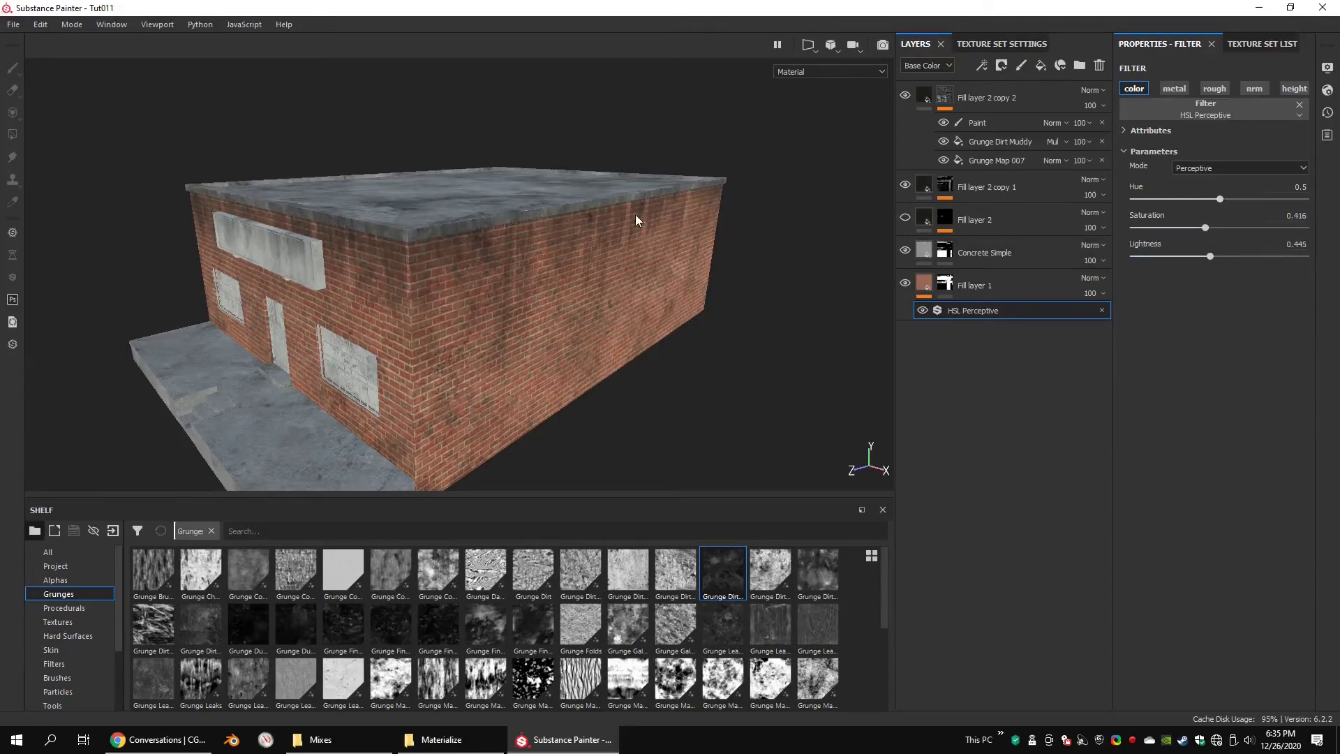
left_click_drag(636, 215, 661, 244, "alt")
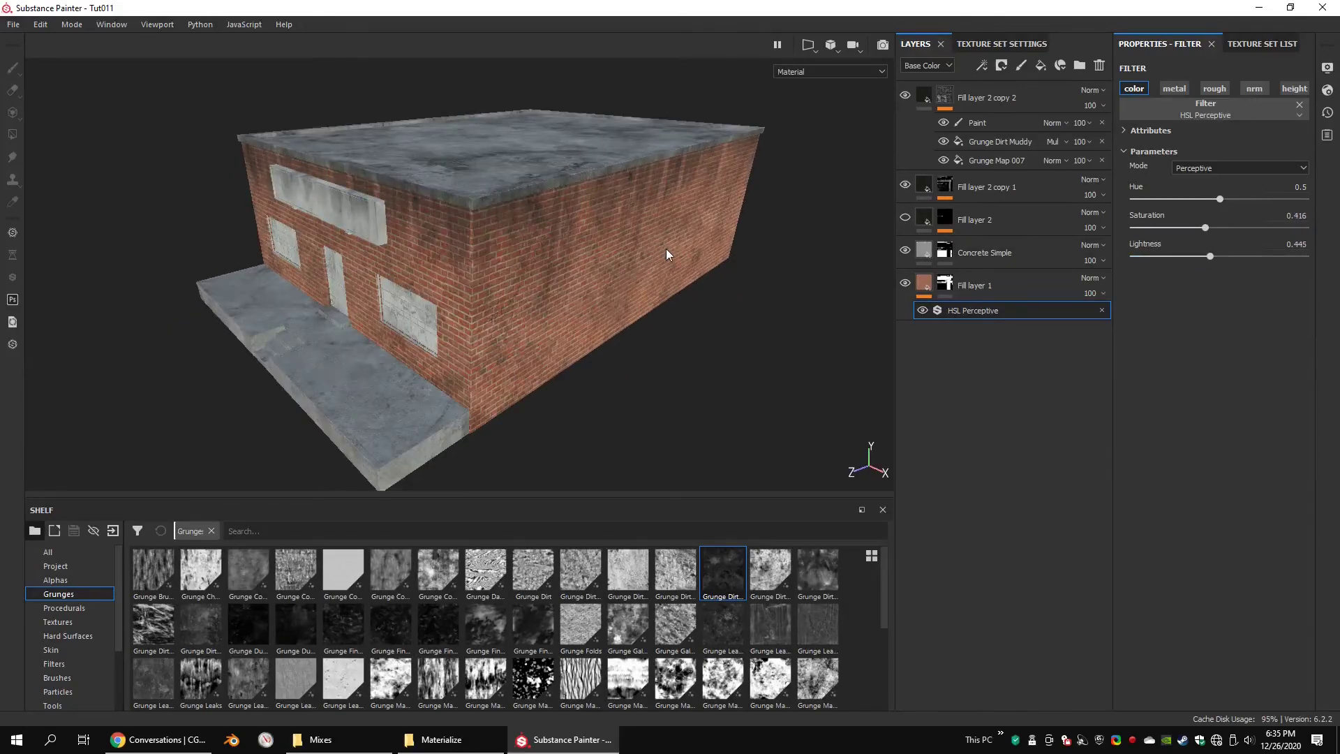
left_click_drag(494, 277, 805, 296, "alt")
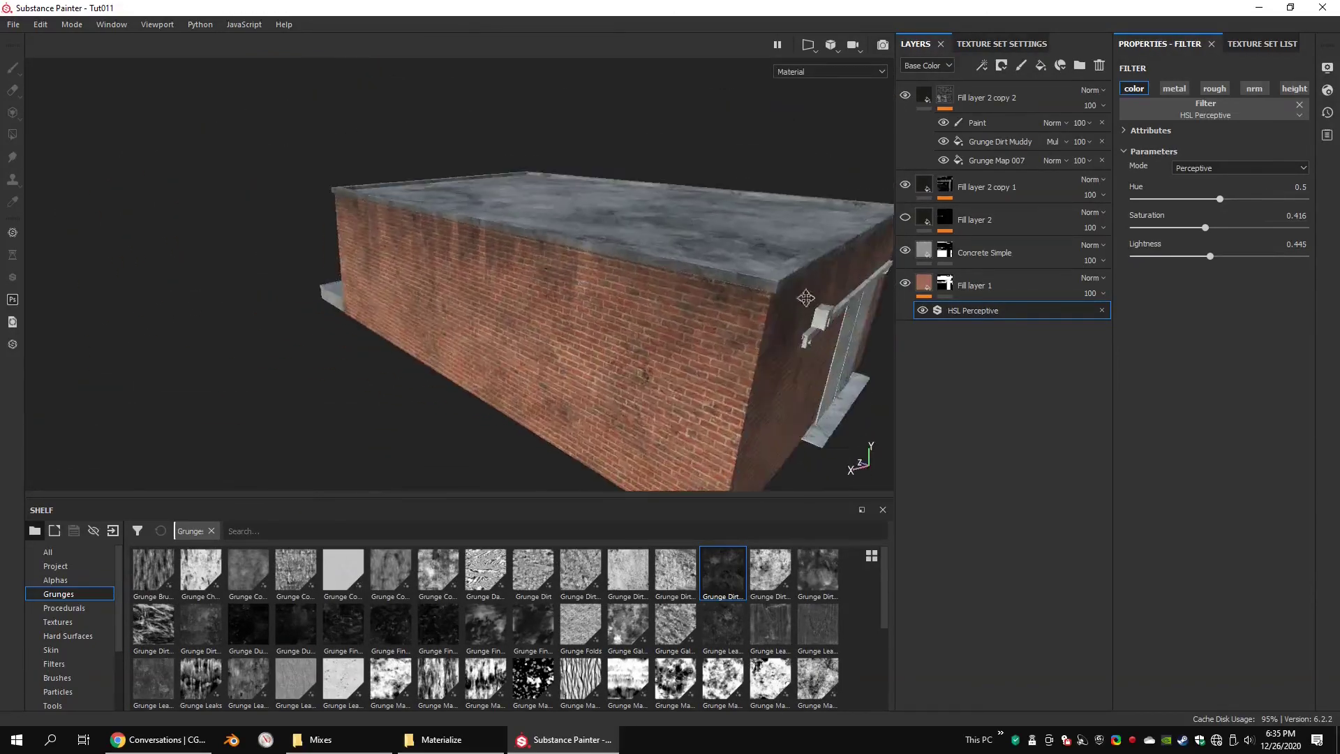
middle_click_drag(805, 296, 602, 242, "alt")
right_click_drag(602, 242, 615, 242, "alt")
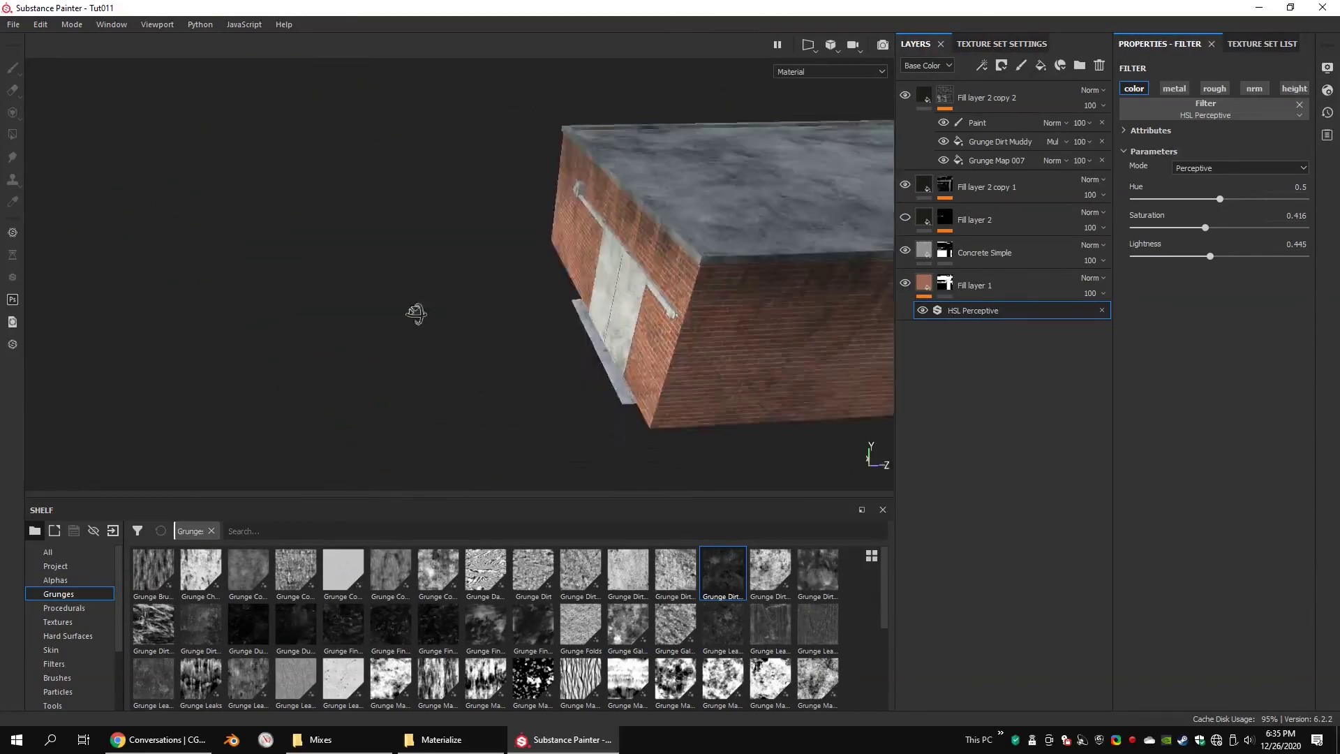